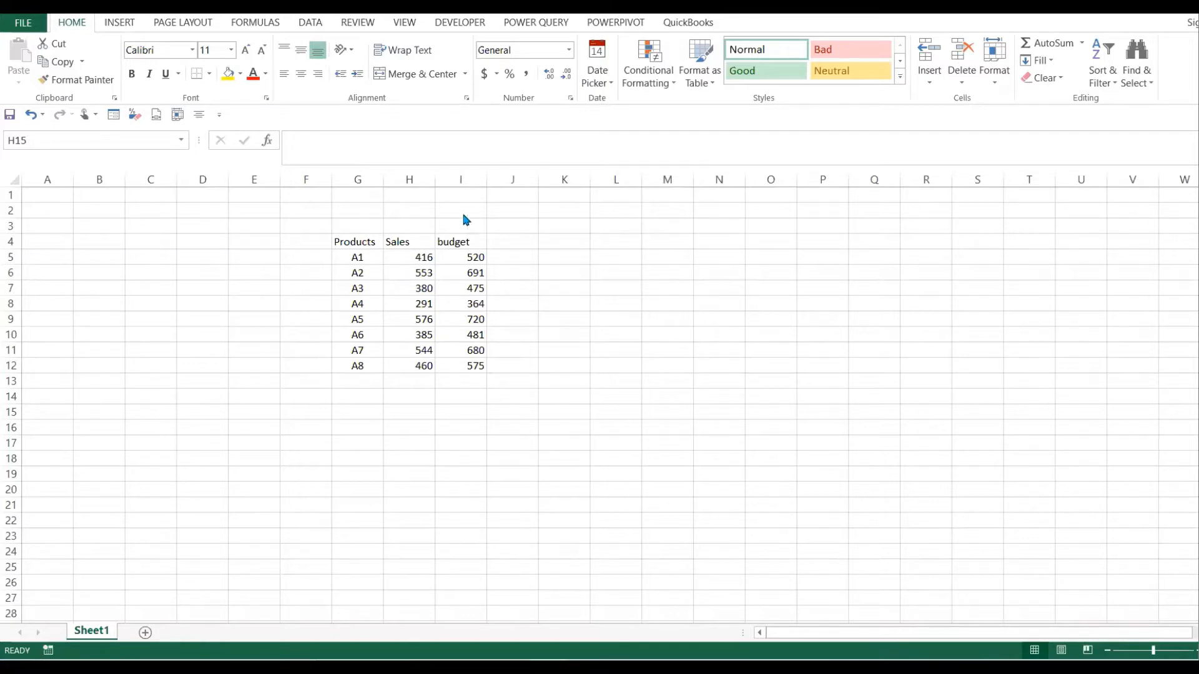
Insert the recommended clustered column chart for the product and sales data in G5:H12 and place it beside the table.
click(372, 271)
drag(353, 254, 404, 361)
click(123, 27)
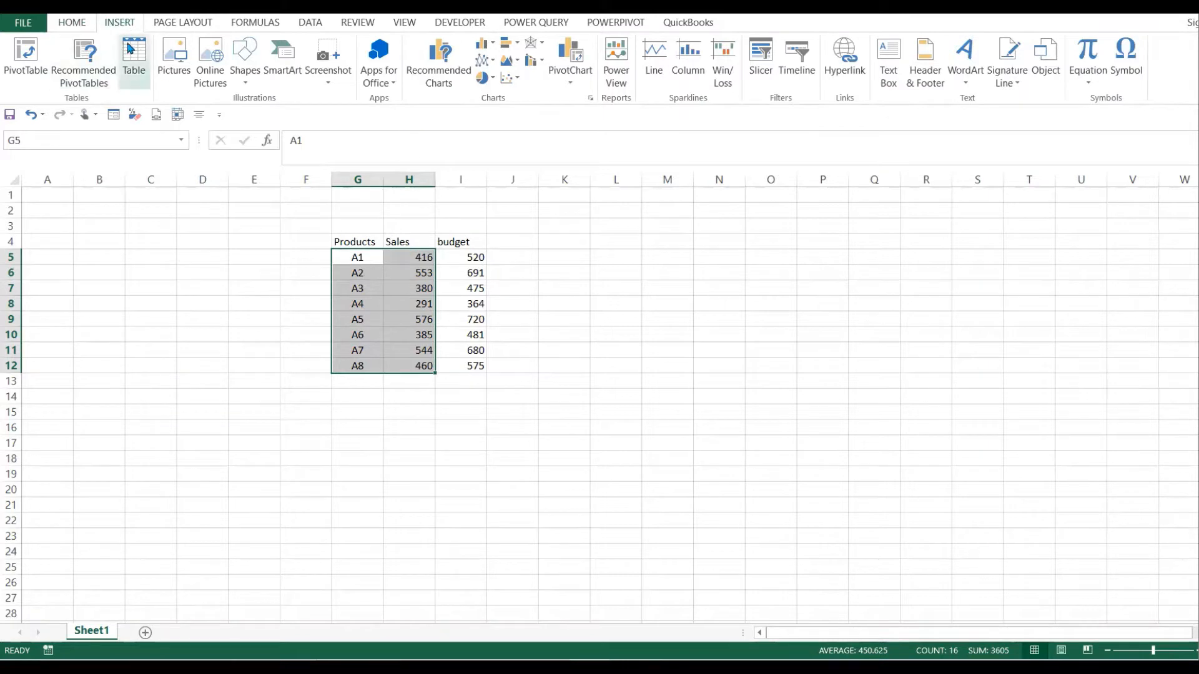
click(450, 72)
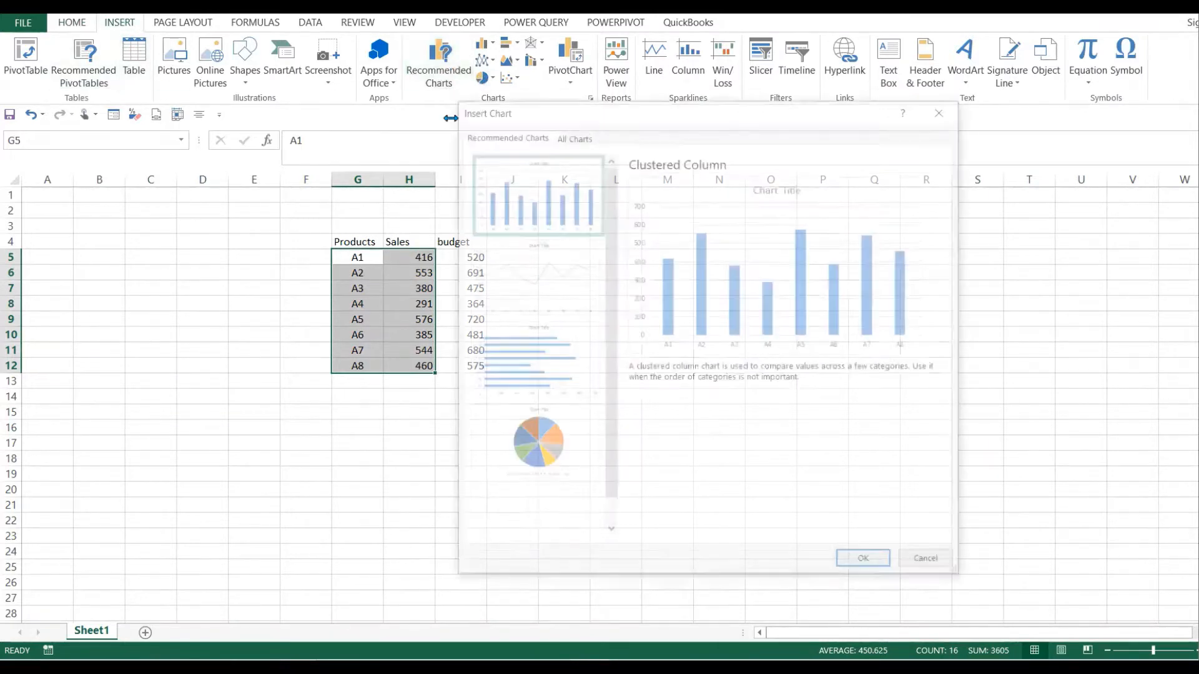
click(866, 564)
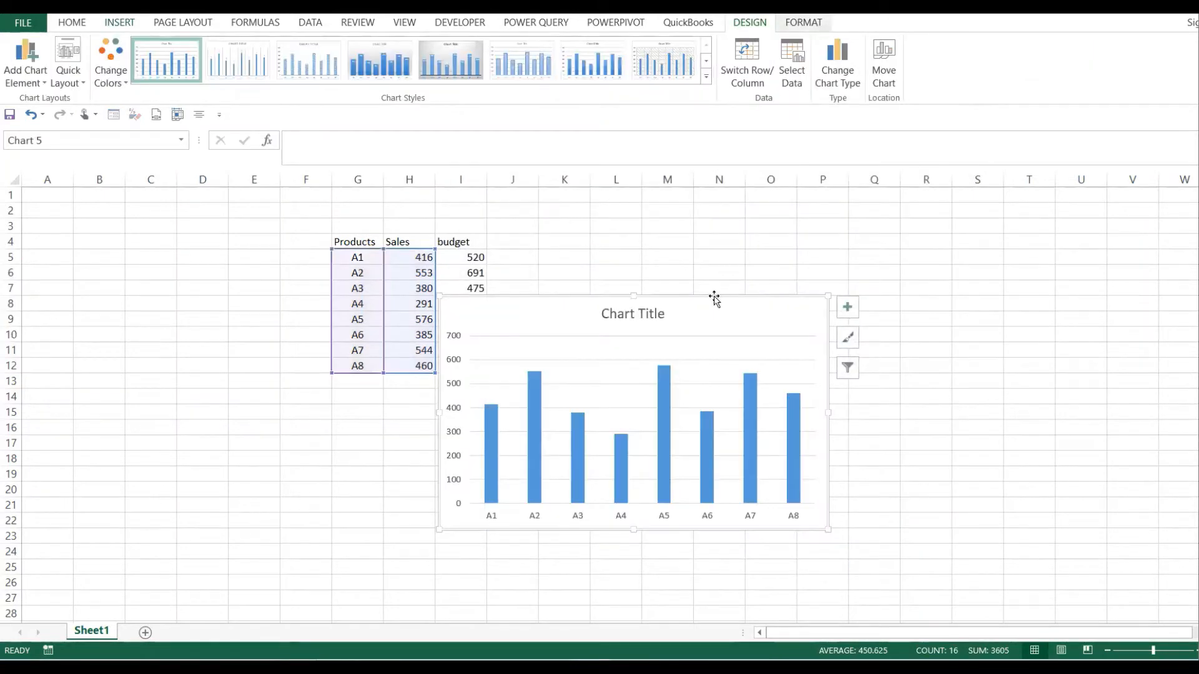
mouse_move(714, 297)
mouse_down()
mouse_move(825, 241)
mouse_move(813, 206)
mouse_up()
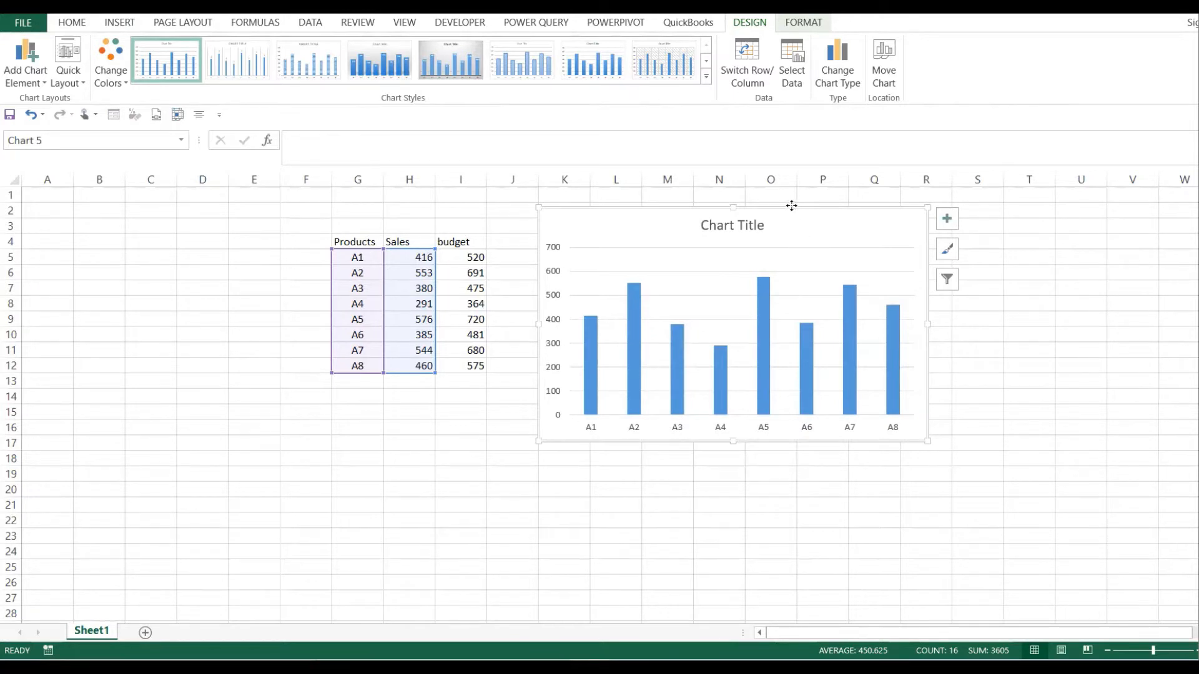
drag(795, 206, 781, 221)
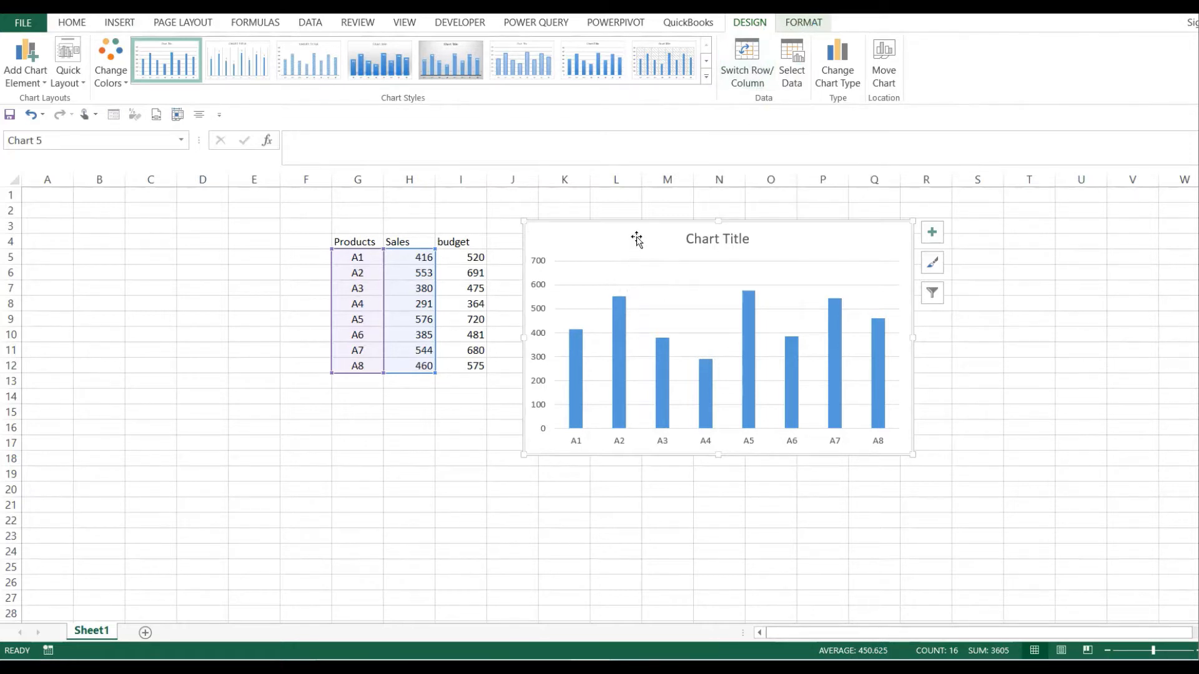
Add a primary horizontal axis title to the column chart.
click(45, 84)
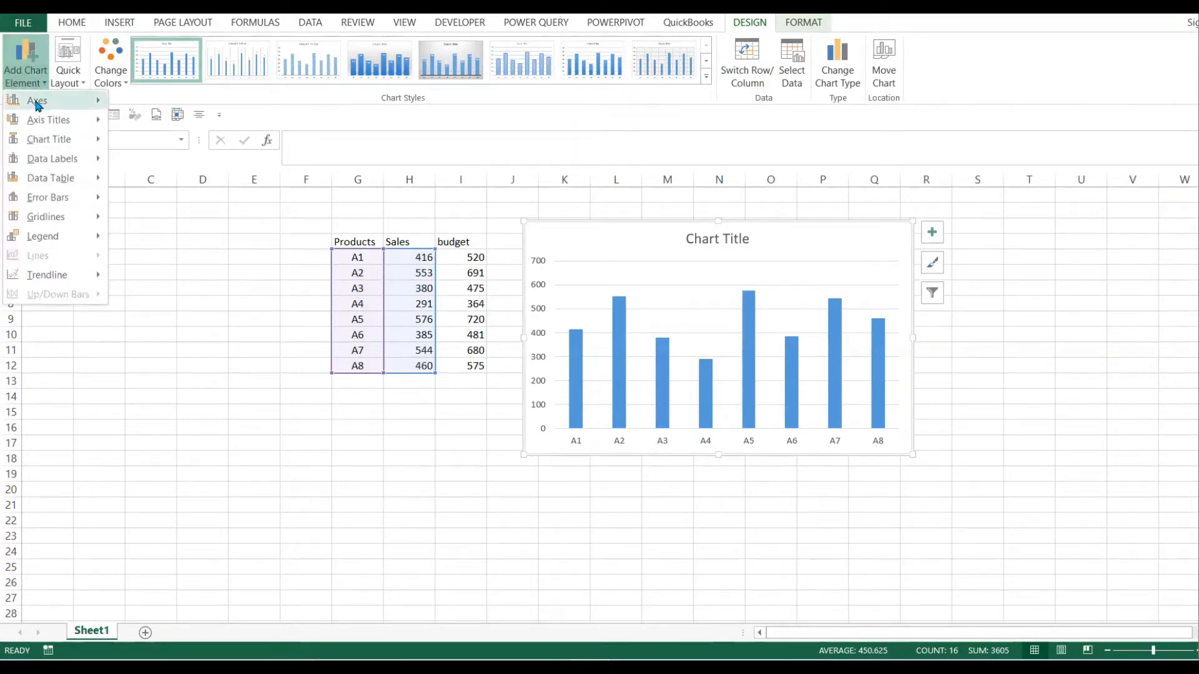
mouse_move(37, 105)
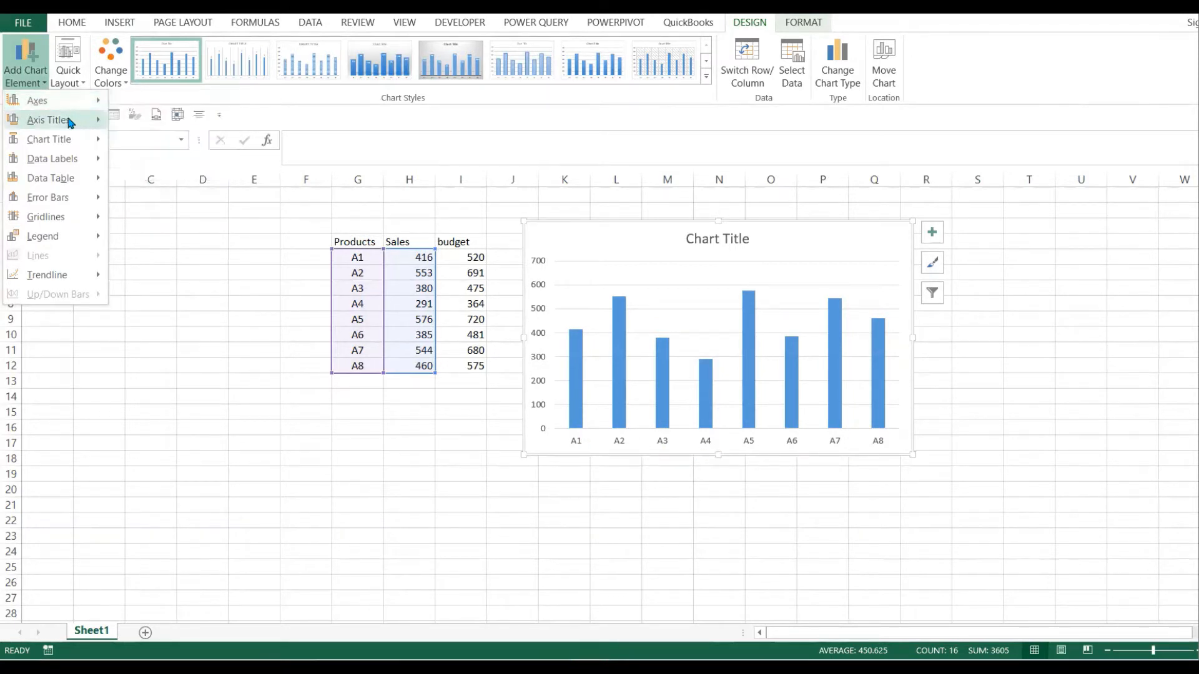
mouse_move(68, 119)
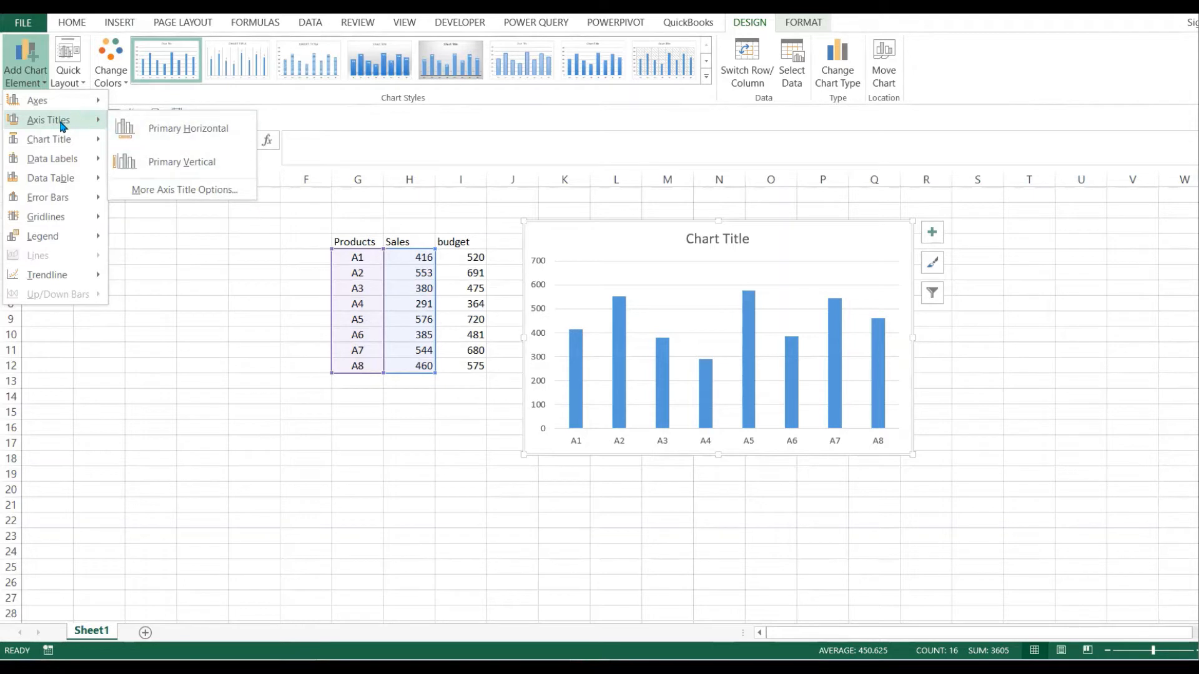
click(215, 139)
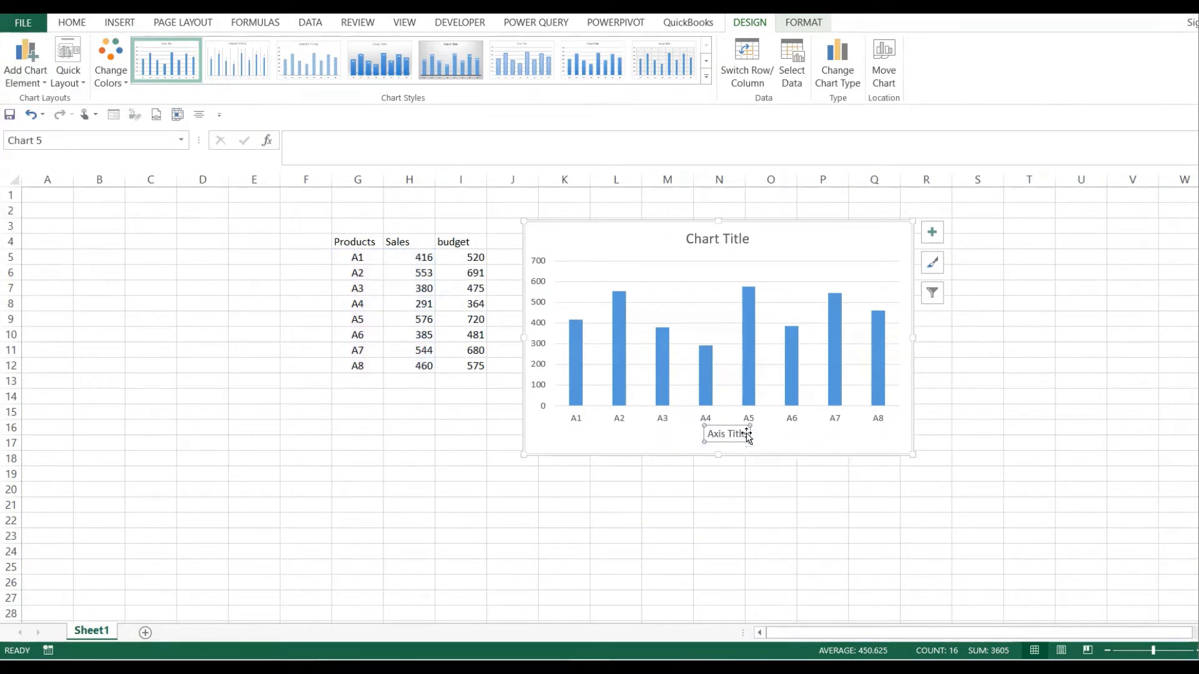
Replace the horizontal axis title's placeholder text with "products".
double_click(731, 437)
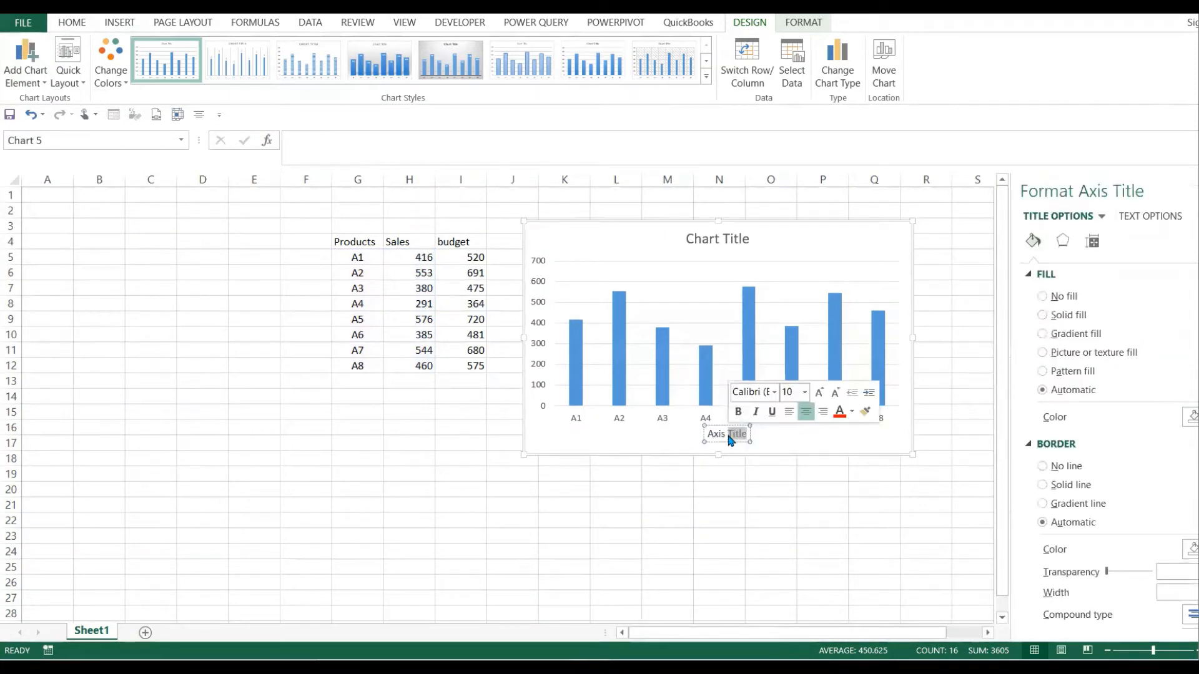
click(728, 435)
key(BackSpace)
key(BackSpace)
key(BackSpace)
key(BackSpace)
key(BackSpace)
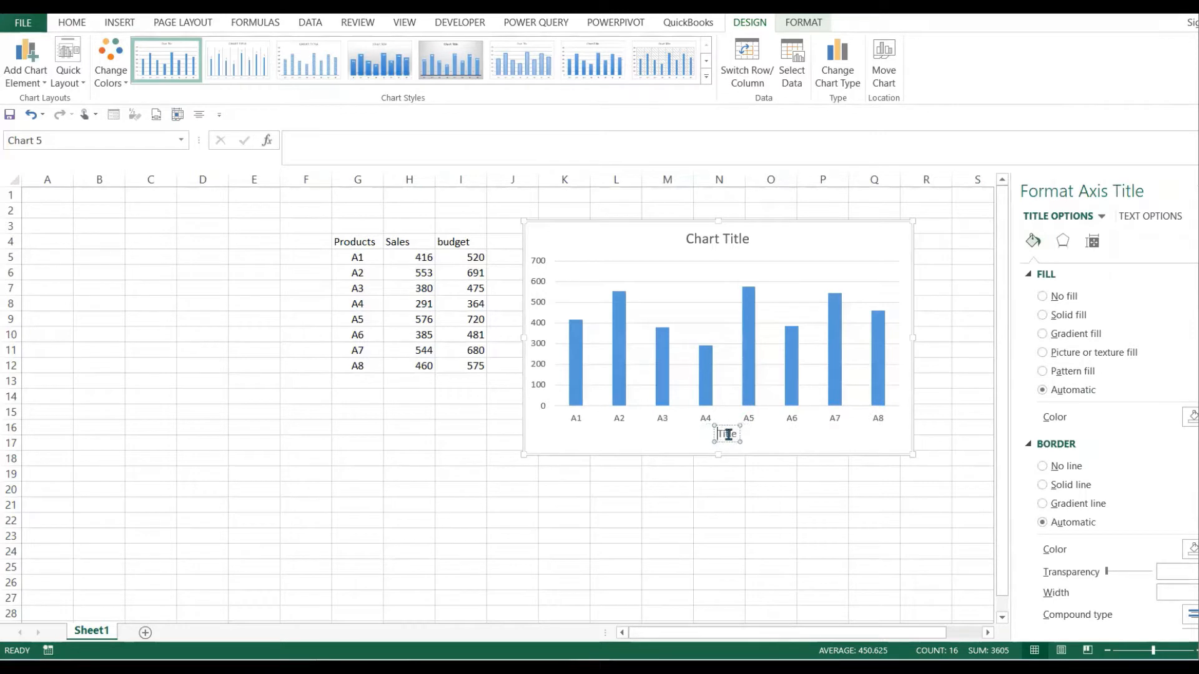
key(Delete)
key(Delete)
key(Delete)
key(Delete)
key(Delete)
text(products)
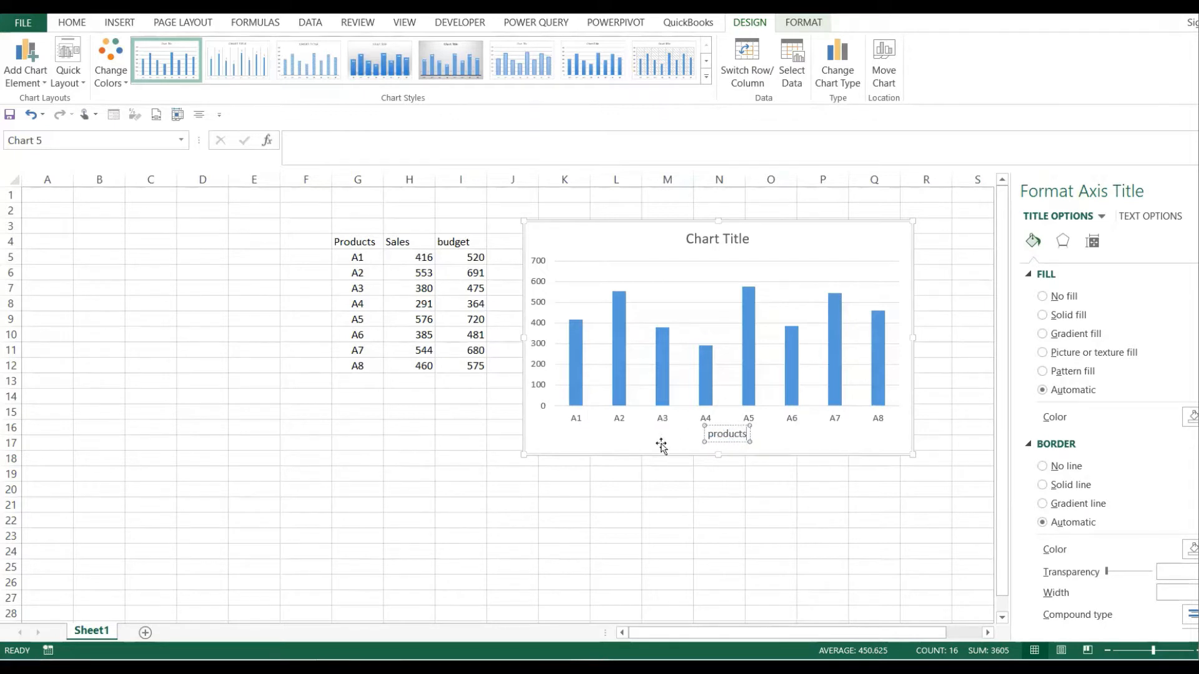
click(620, 472)
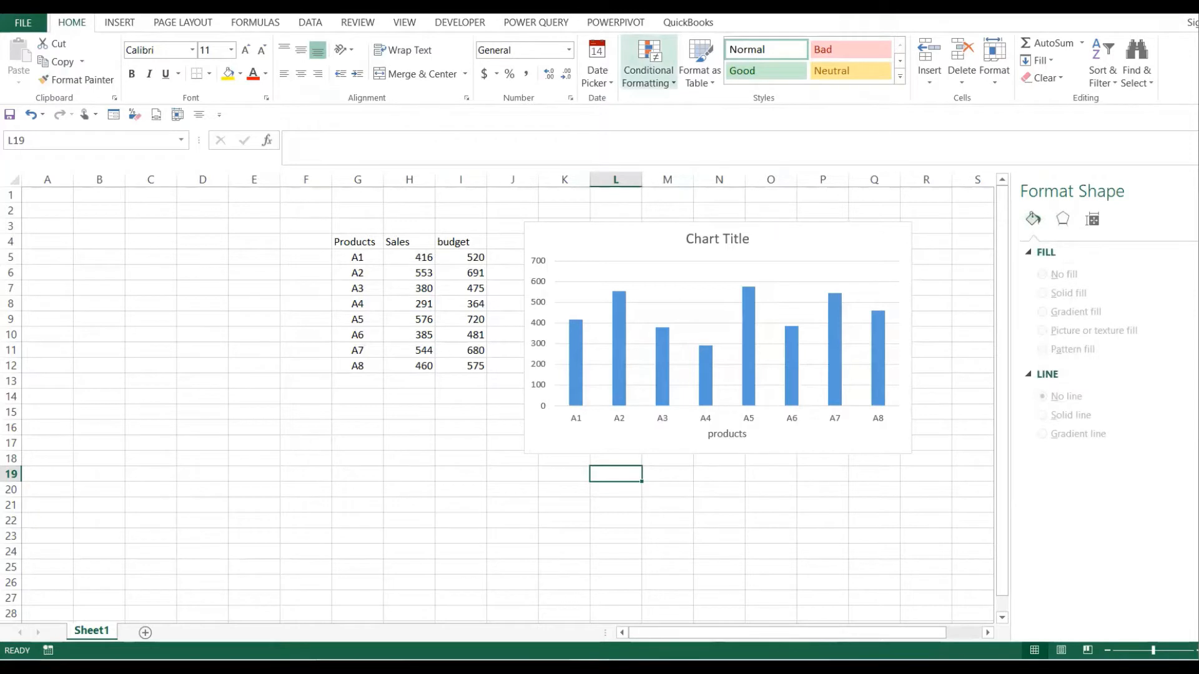
Set the chart title's placement to Above Chart.
click(822, 236)
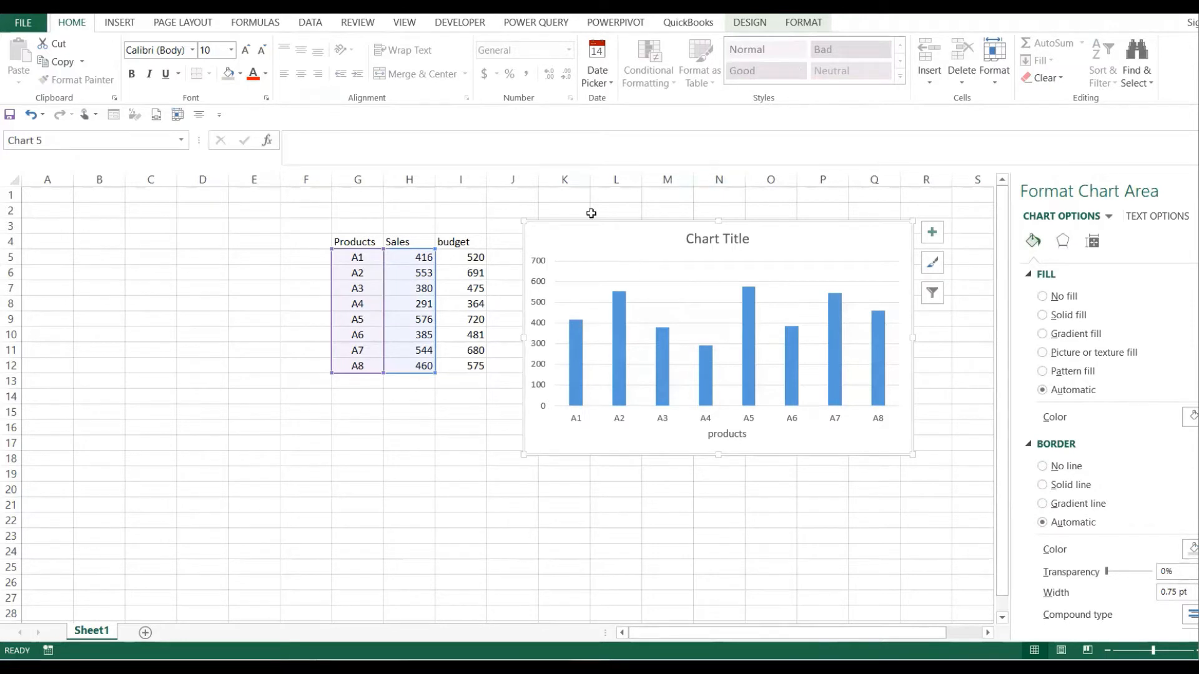
click(749, 22)
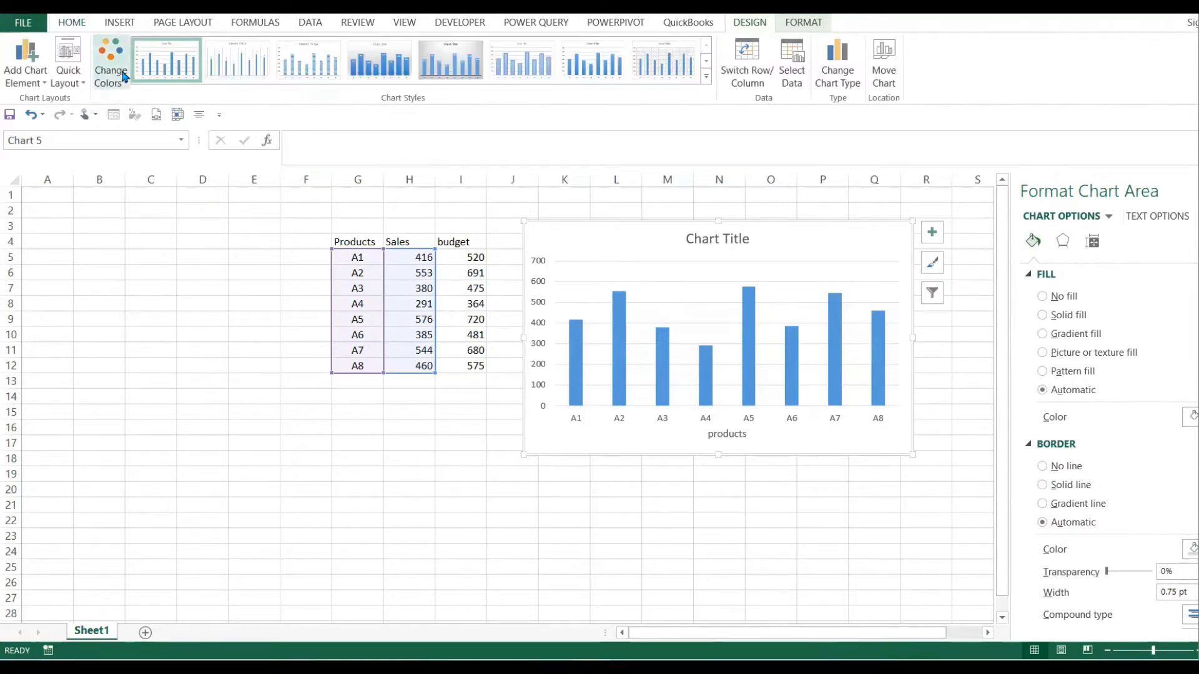
click(39, 87)
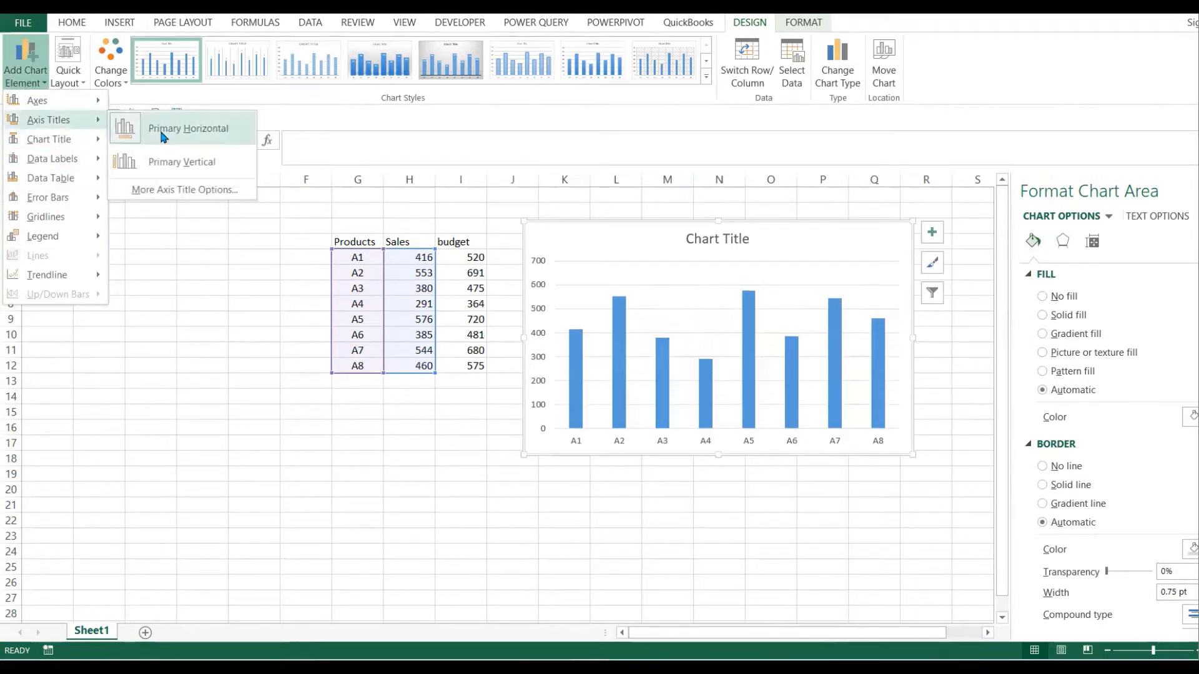
click(153, 164)
mouse_move(91, 150)
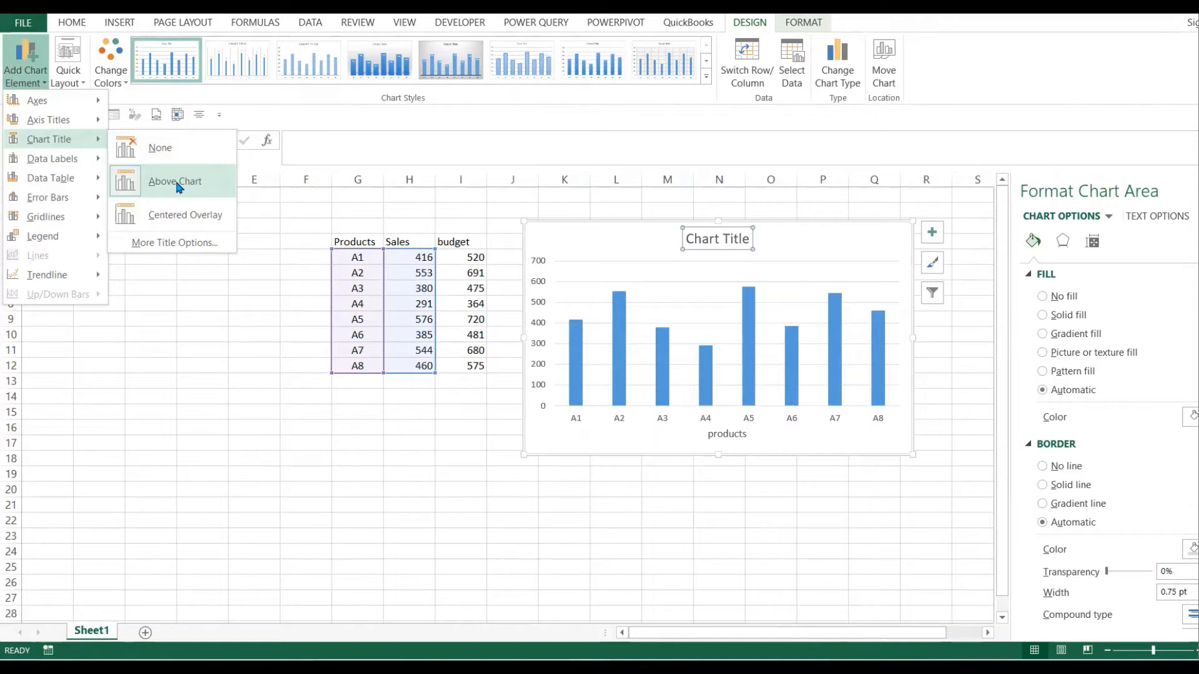
click(176, 182)
Replace the chart title's placeholder text with "sales for the year".
click(745, 239)
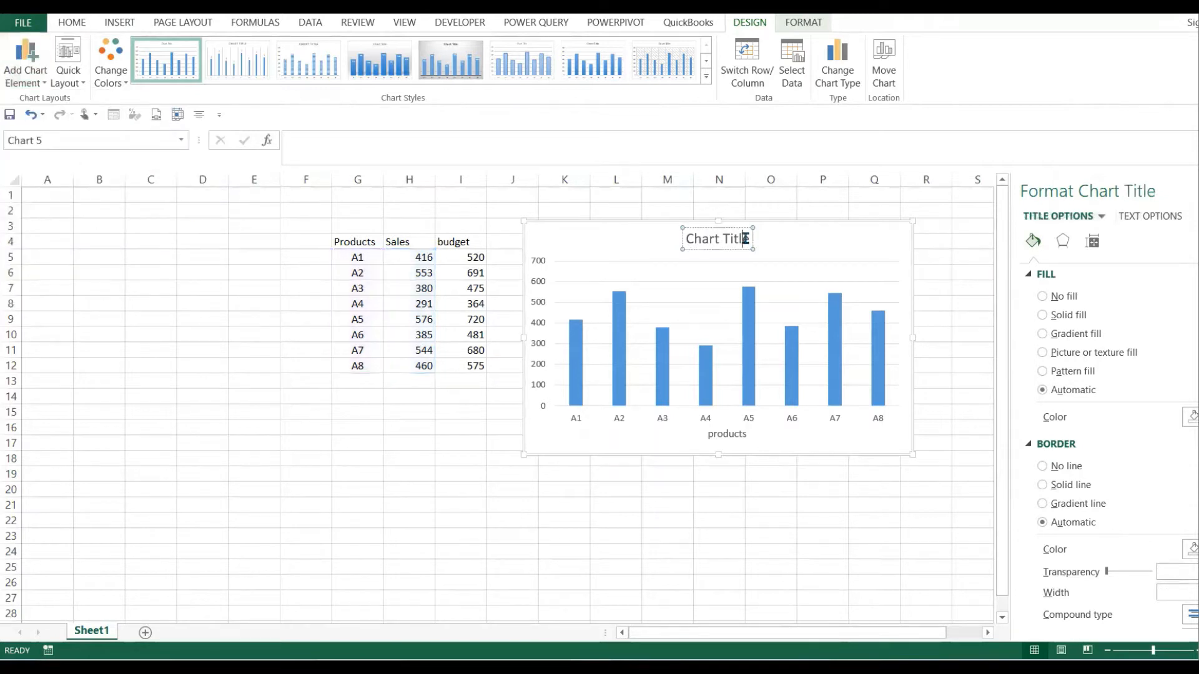
key(BackSpace)
key(BackSpace)
key(BackSpace)
key(BackSpace)
key(BackSpace)
key(BackSpace)
key(BackSpace)
key(BackSpace)
key(BackSpace)
key(BackSpace)
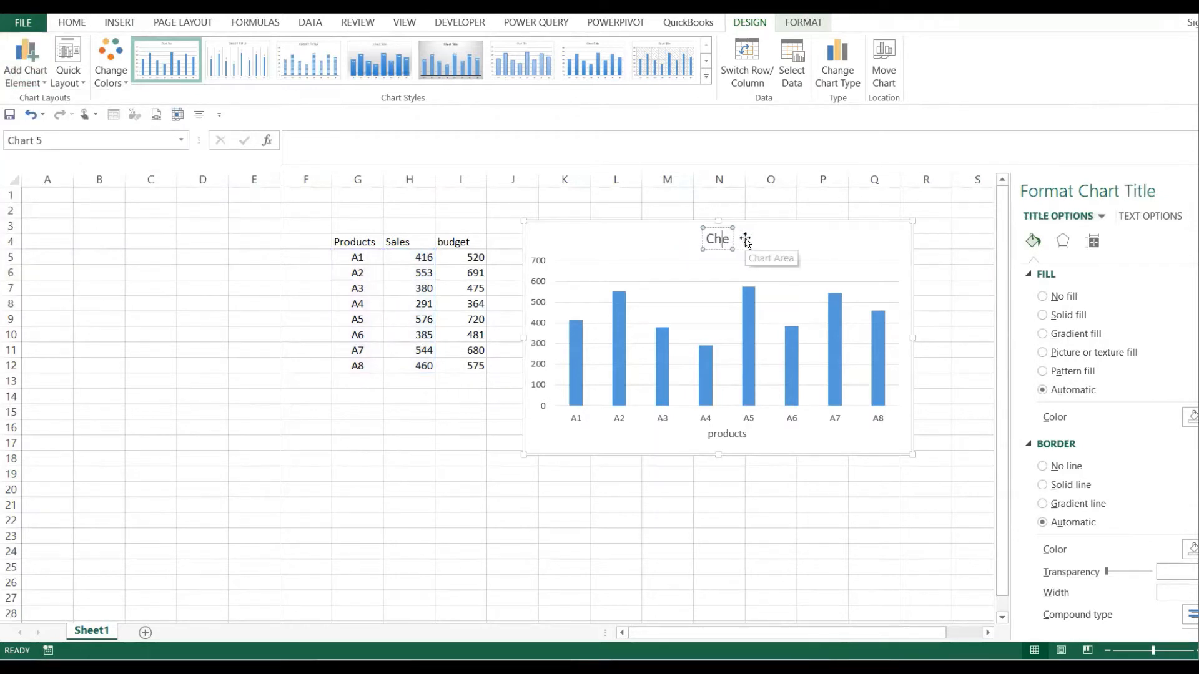
text(sales for)
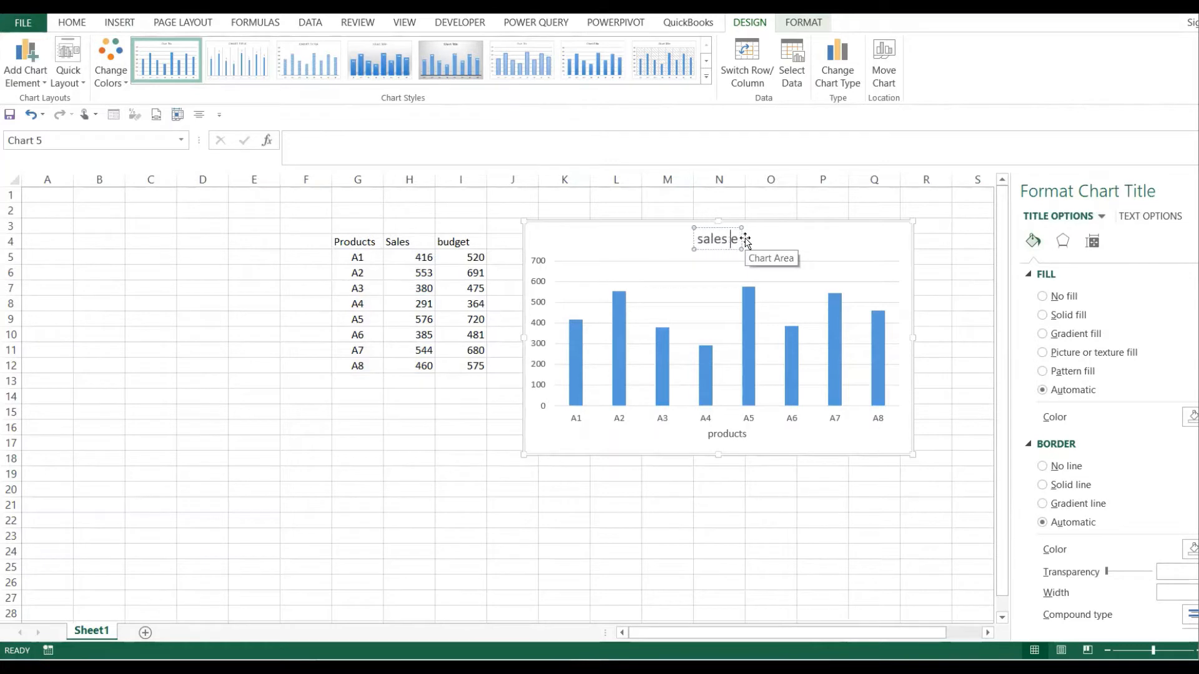
text( the yeare)
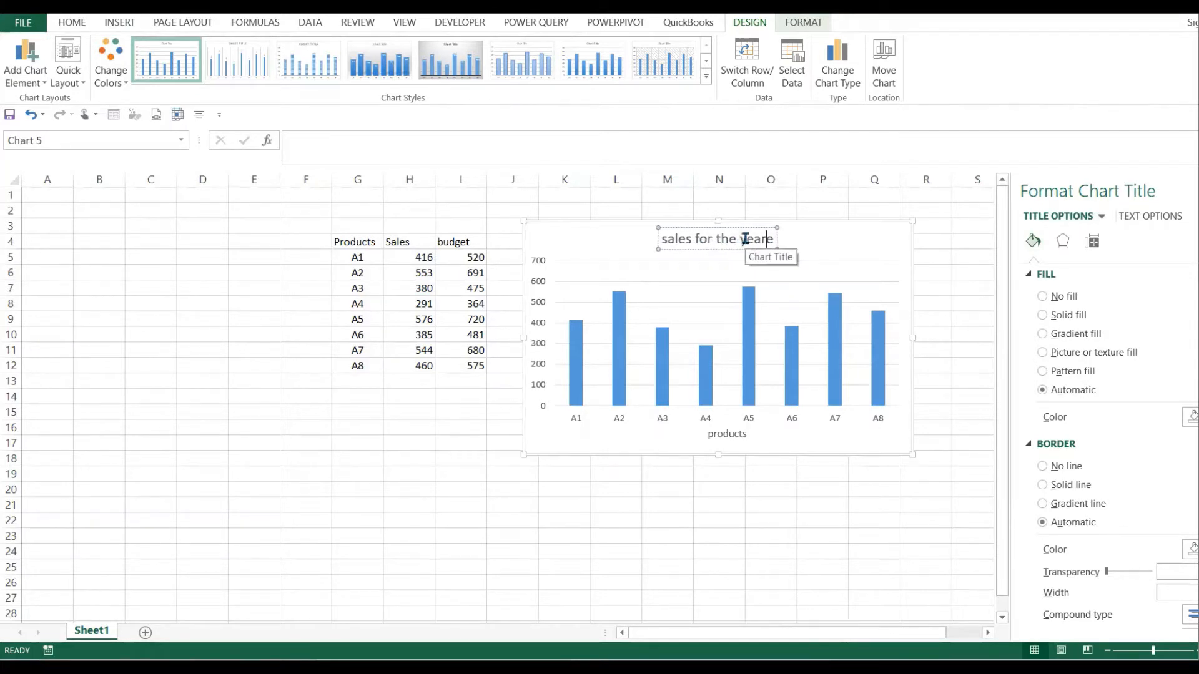
key(Delete)
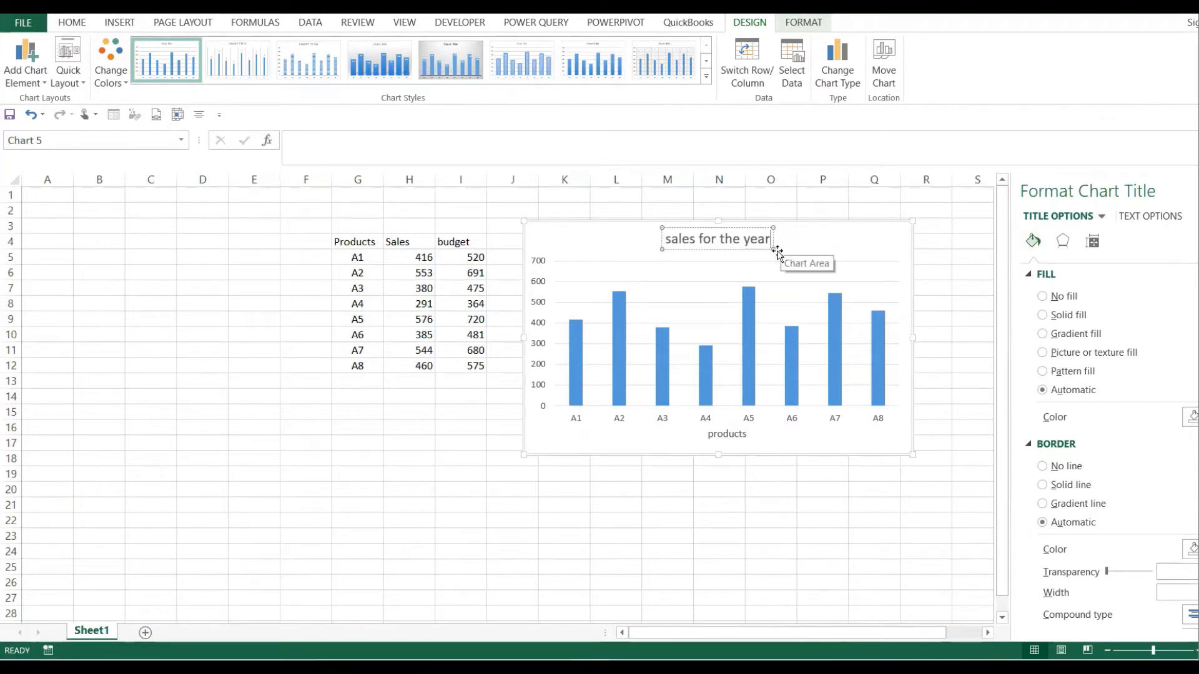
click(756, 249)
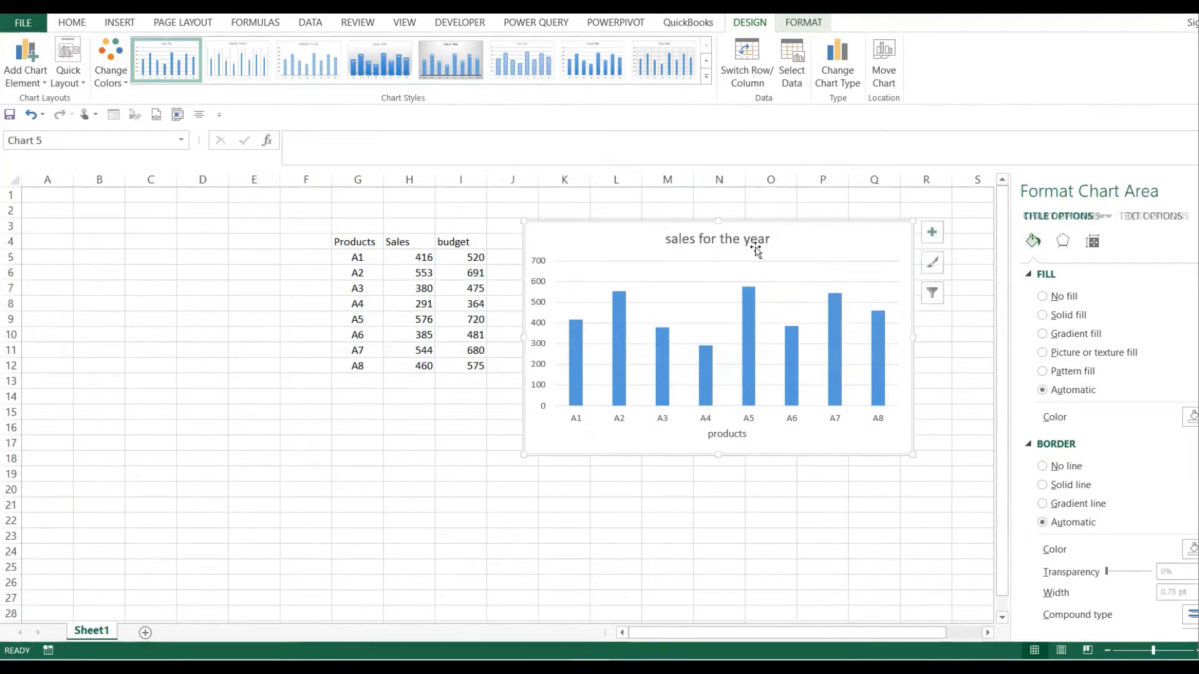
click(733, 245)
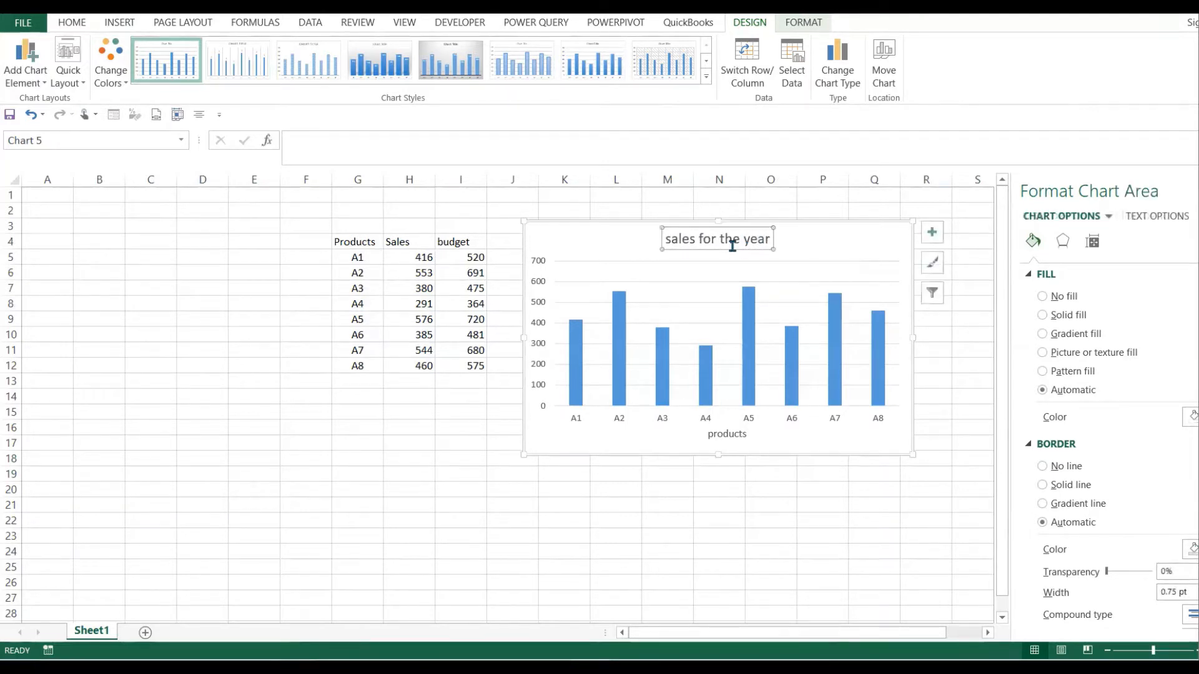
Examine the data label, data table, error bar, gridline, legend and trendline options for the chart, along with the quick layouts.
click(32, 76)
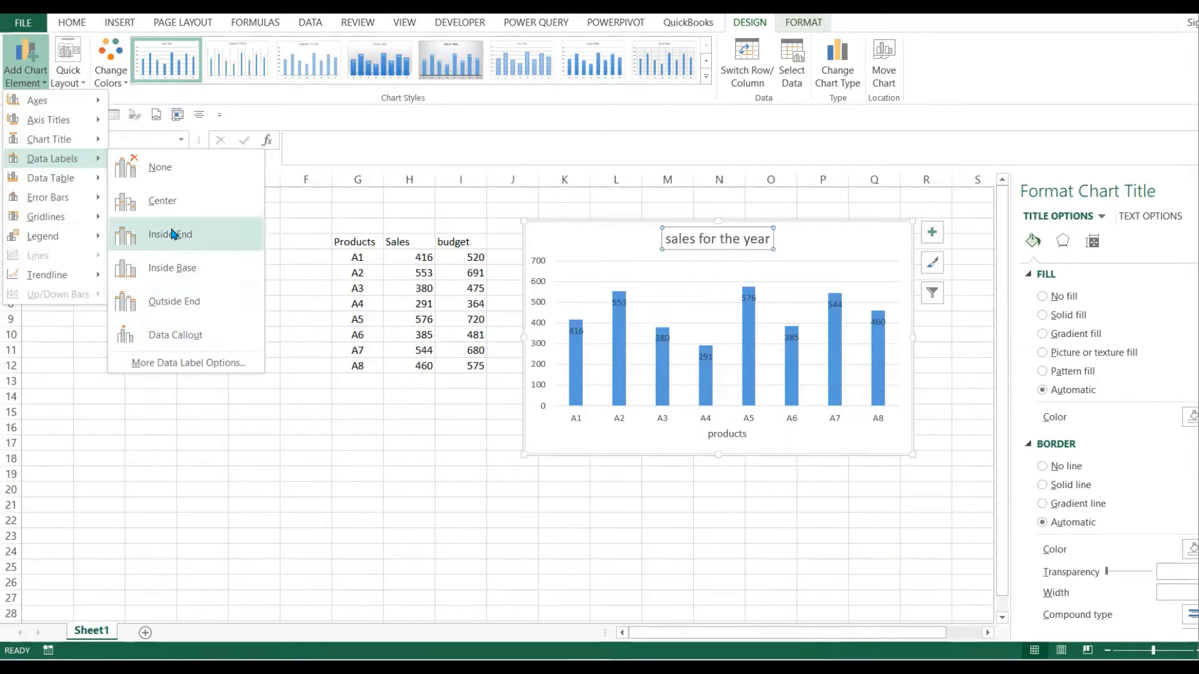
mouse_move(83, 186)
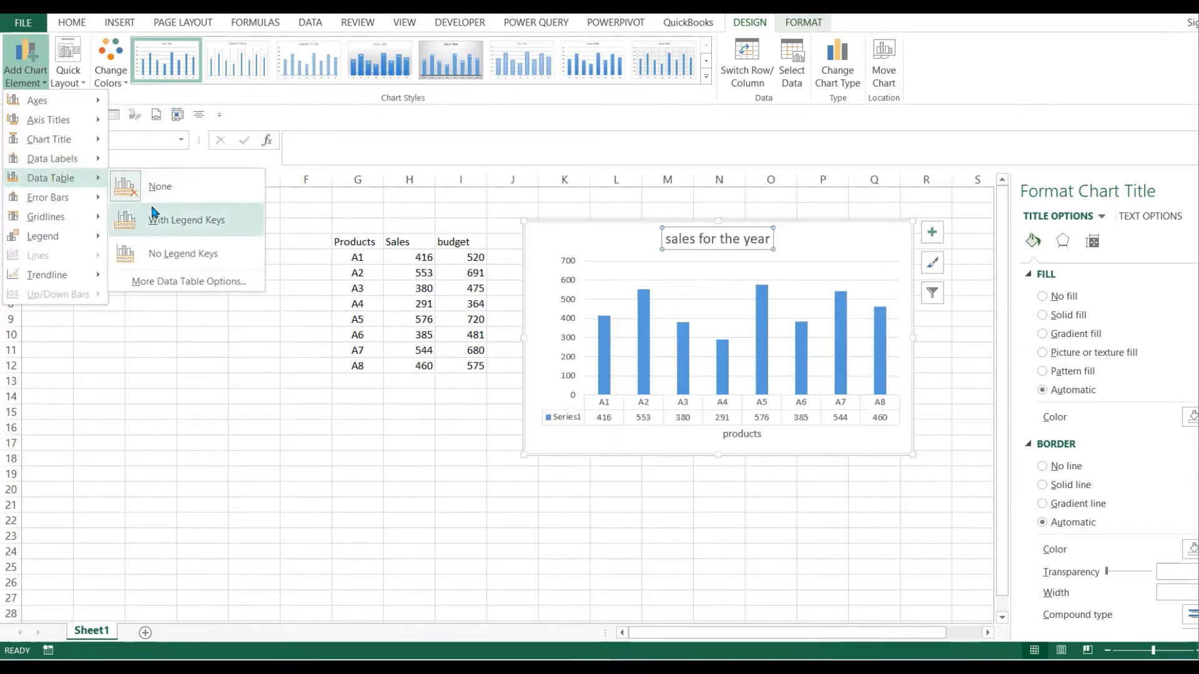
click(206, 451)
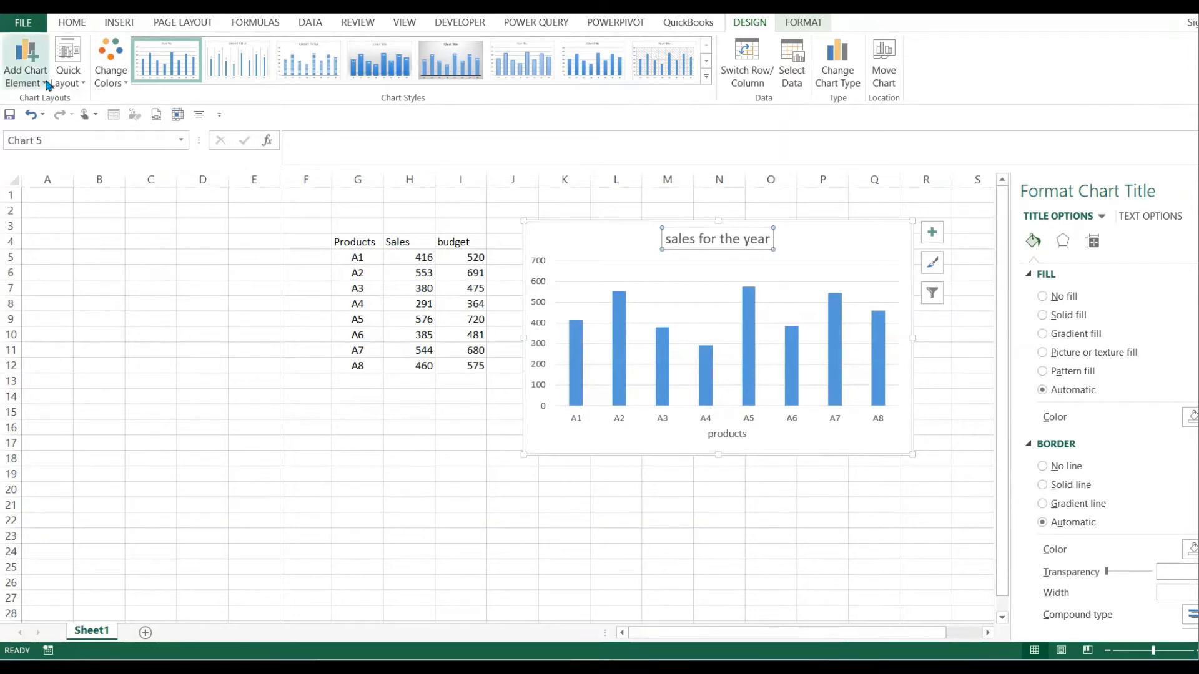
click(25, 70)
mouse_move(55, 180)
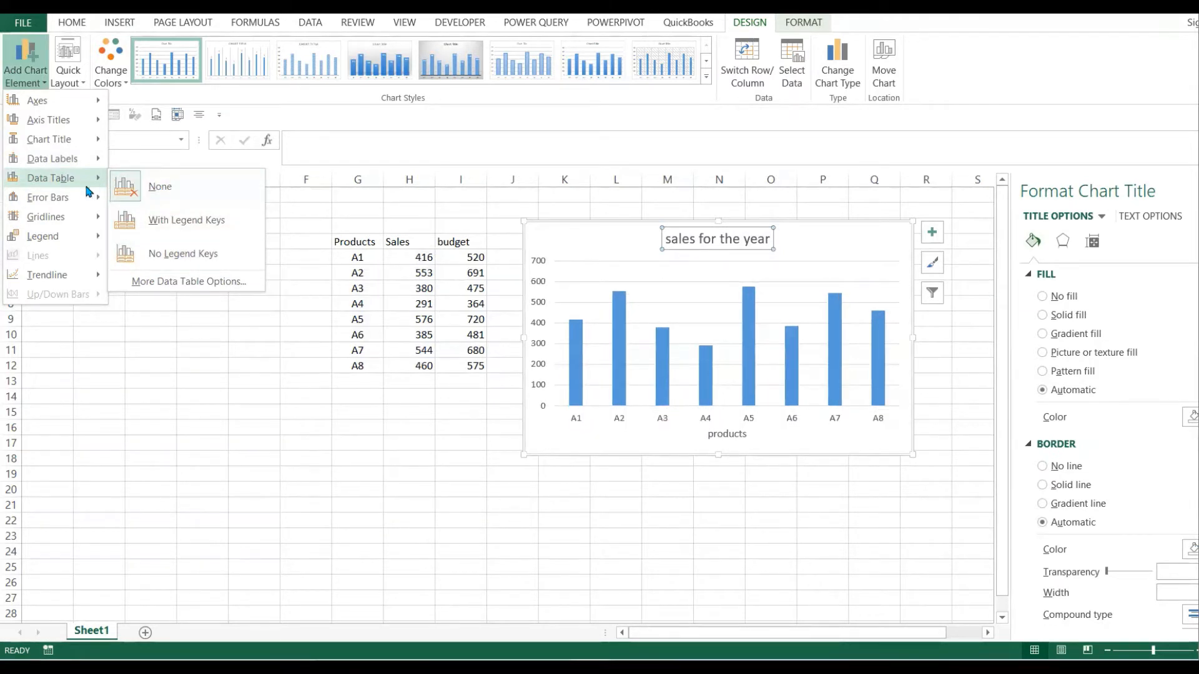
mouse_move(60, 203)
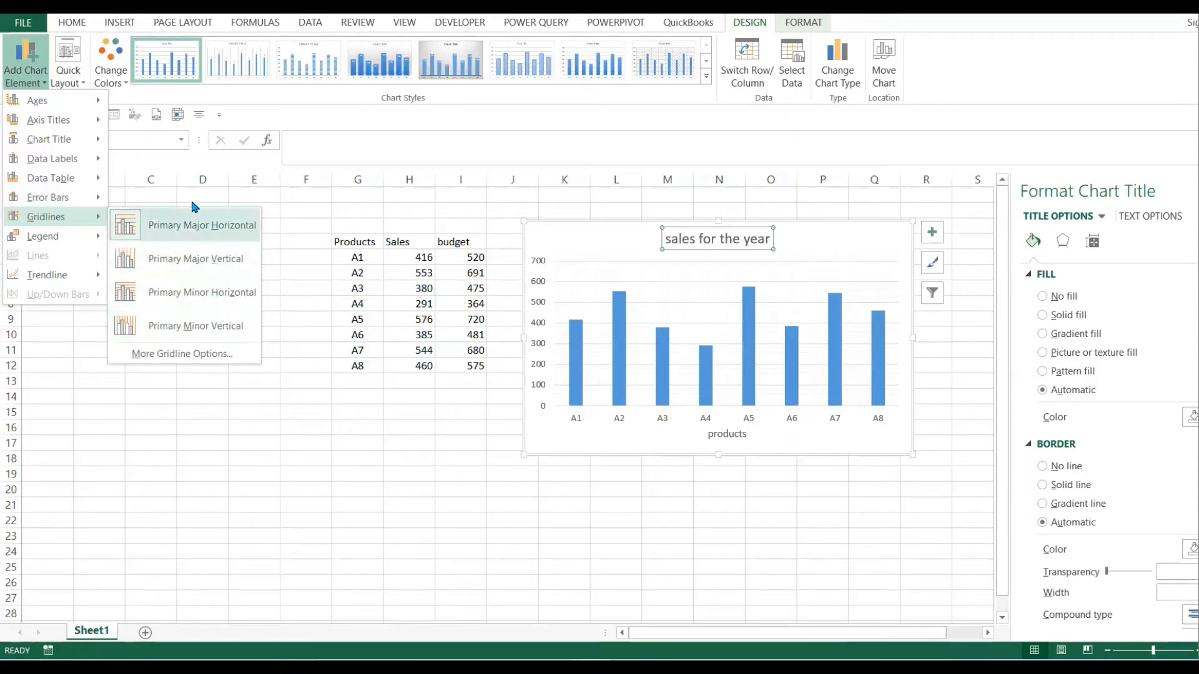
mouse_move(66, 247)
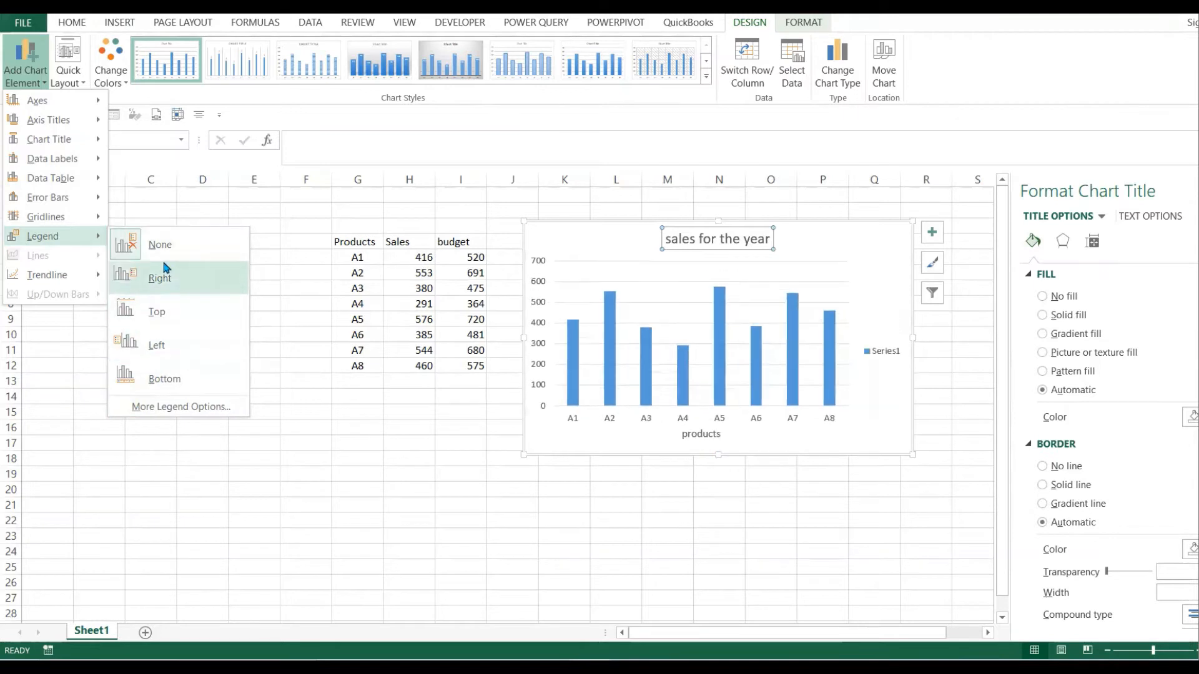
mouse_move(56, 275)
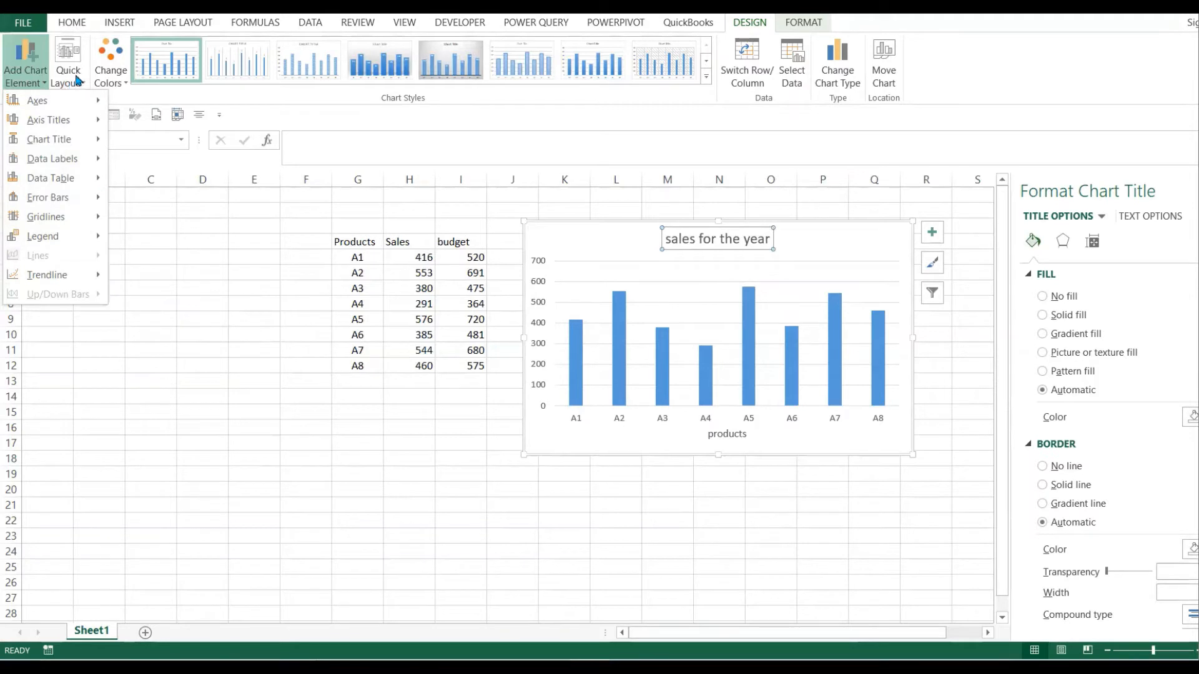
click(68, 53)
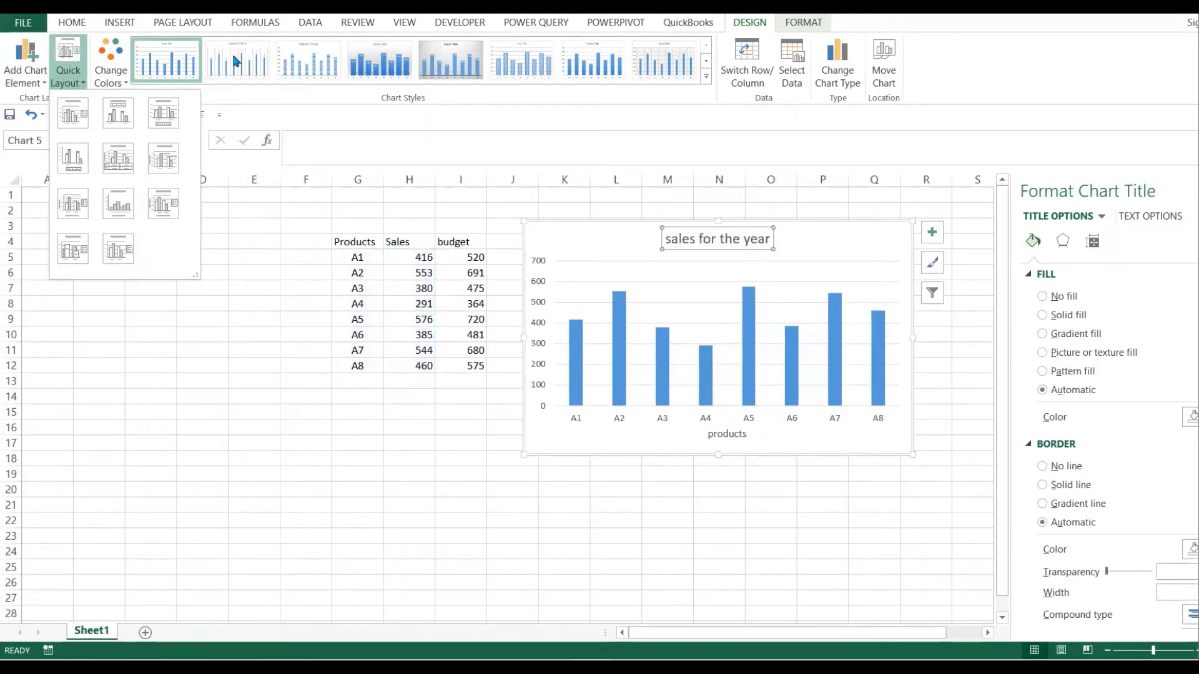
Preview the second chart style and apply the fourth one, with wide columns and a shaded background.
click(250, 61)
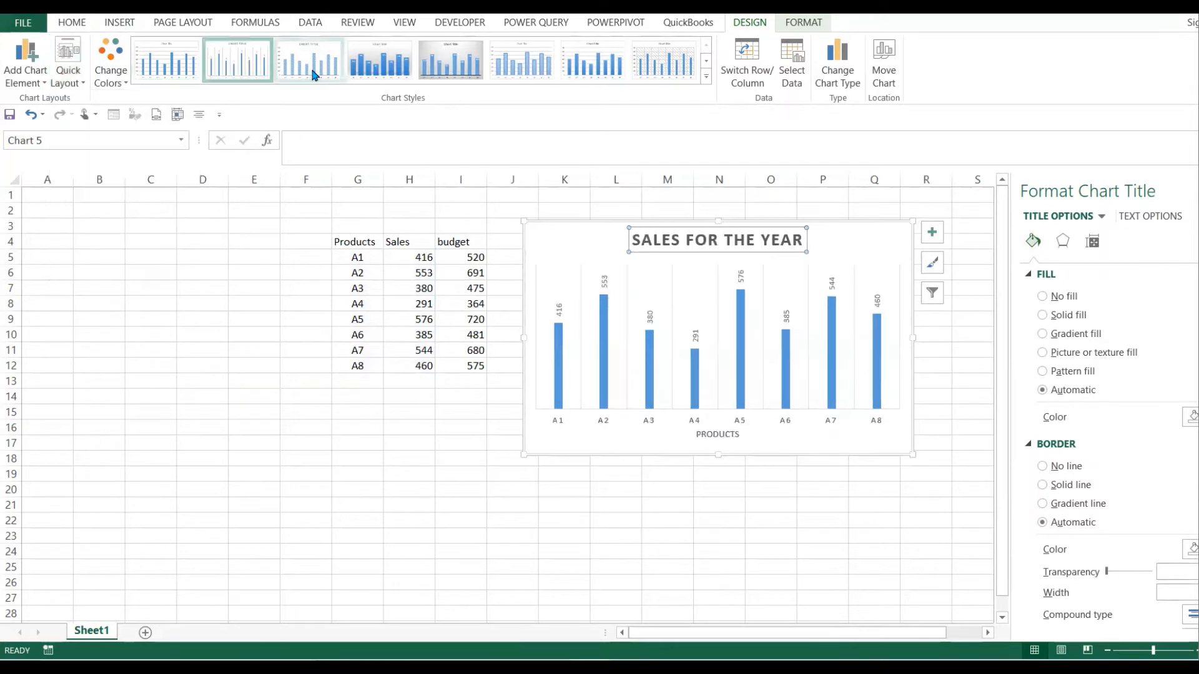
click(387, 67)
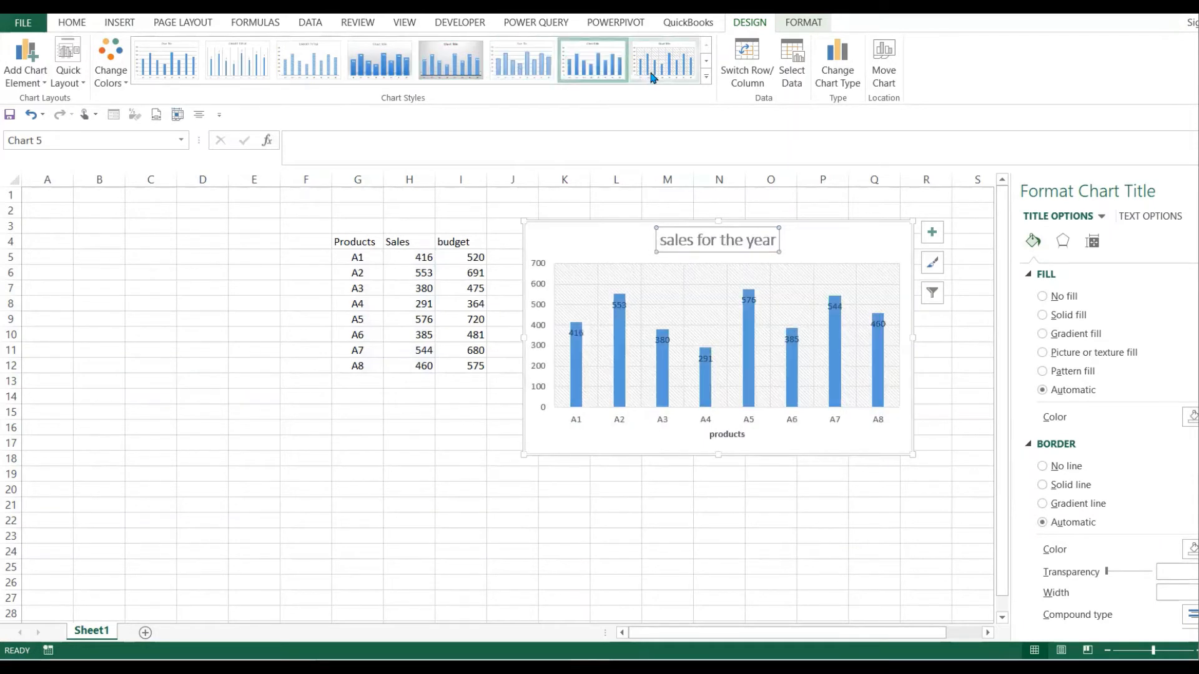
Try Style 1 on the chart, then undo the style changes back to the fourth style.
click(706, 61)
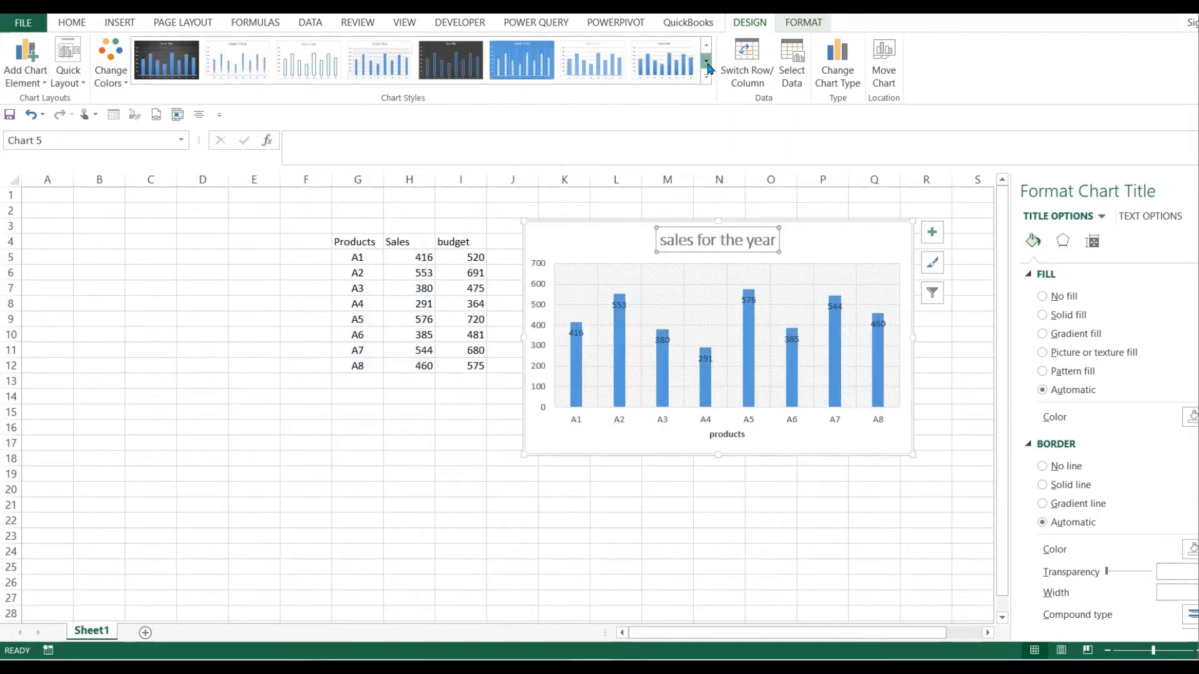
click(708, 76)
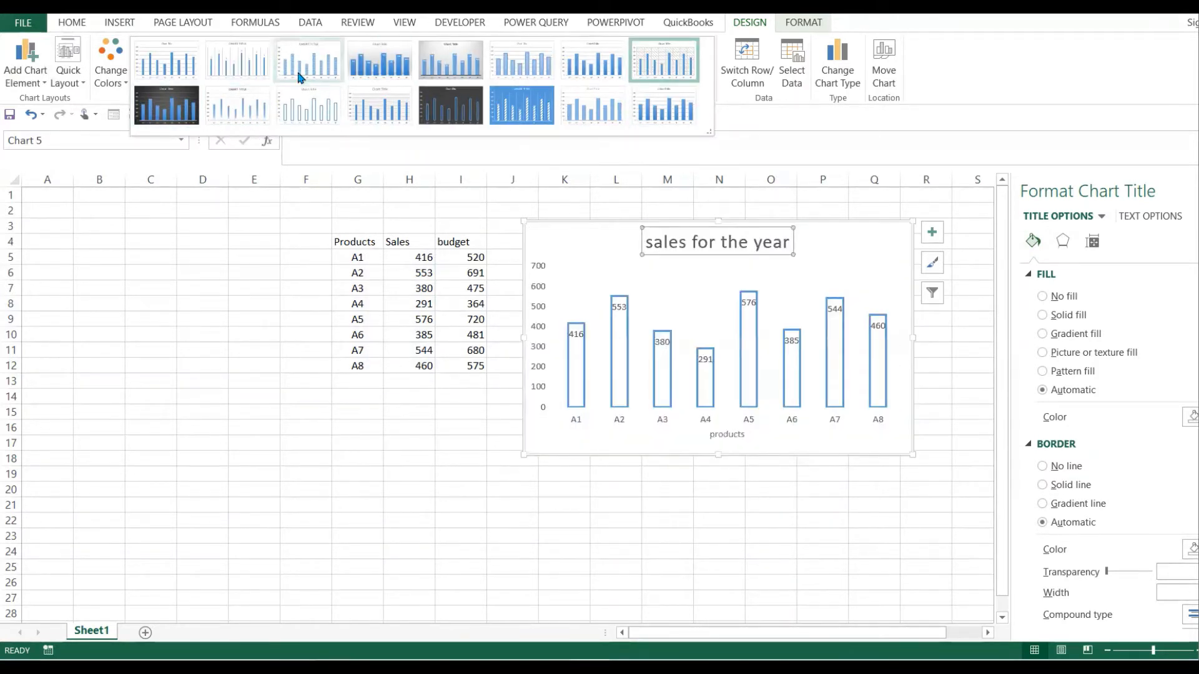
click(175, 67)
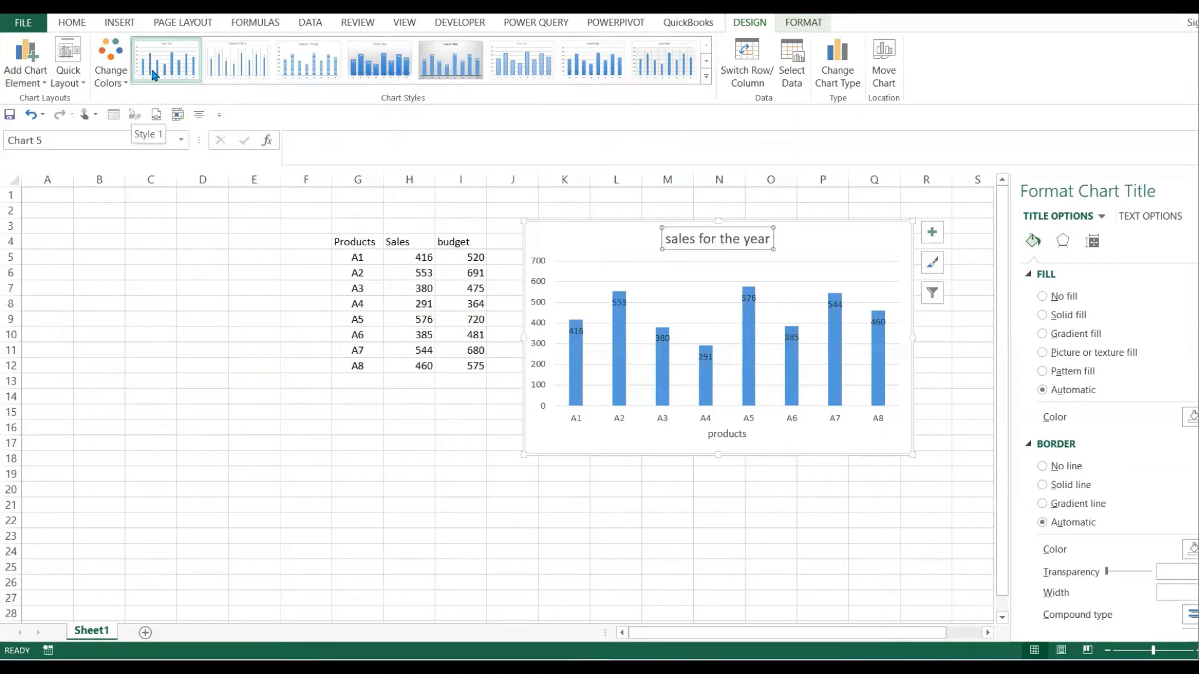
key(ctrl+z)
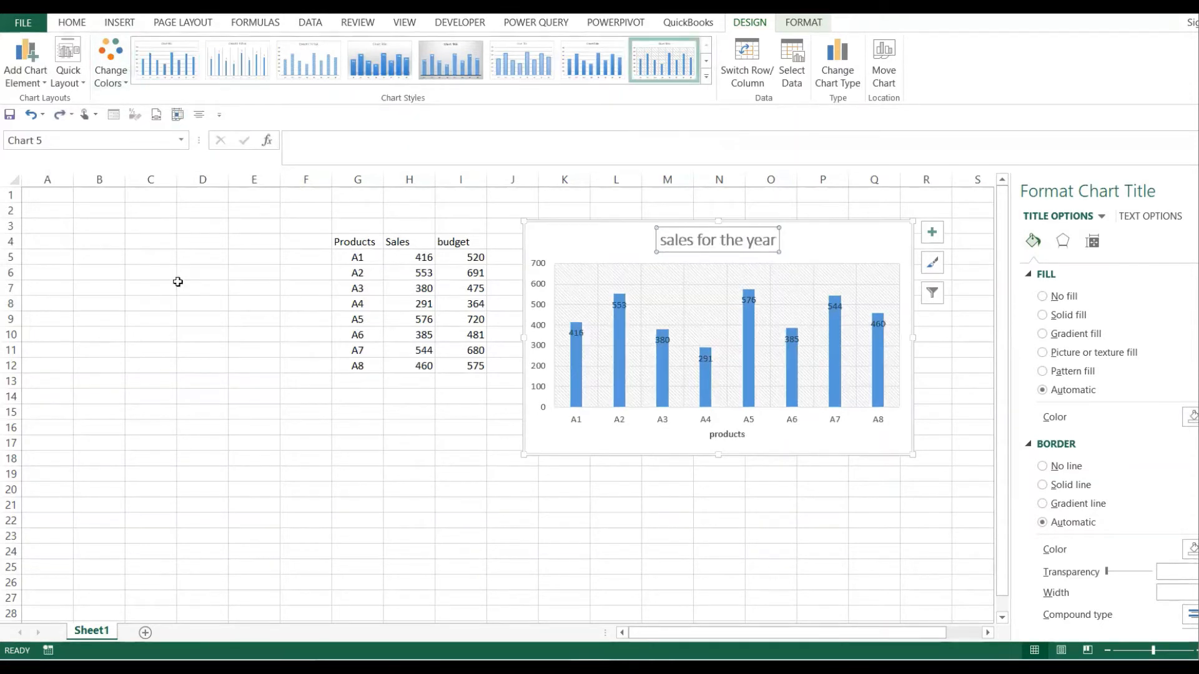
key(ctrl+z)
key(ctrl+z)
key(ctrl+z)
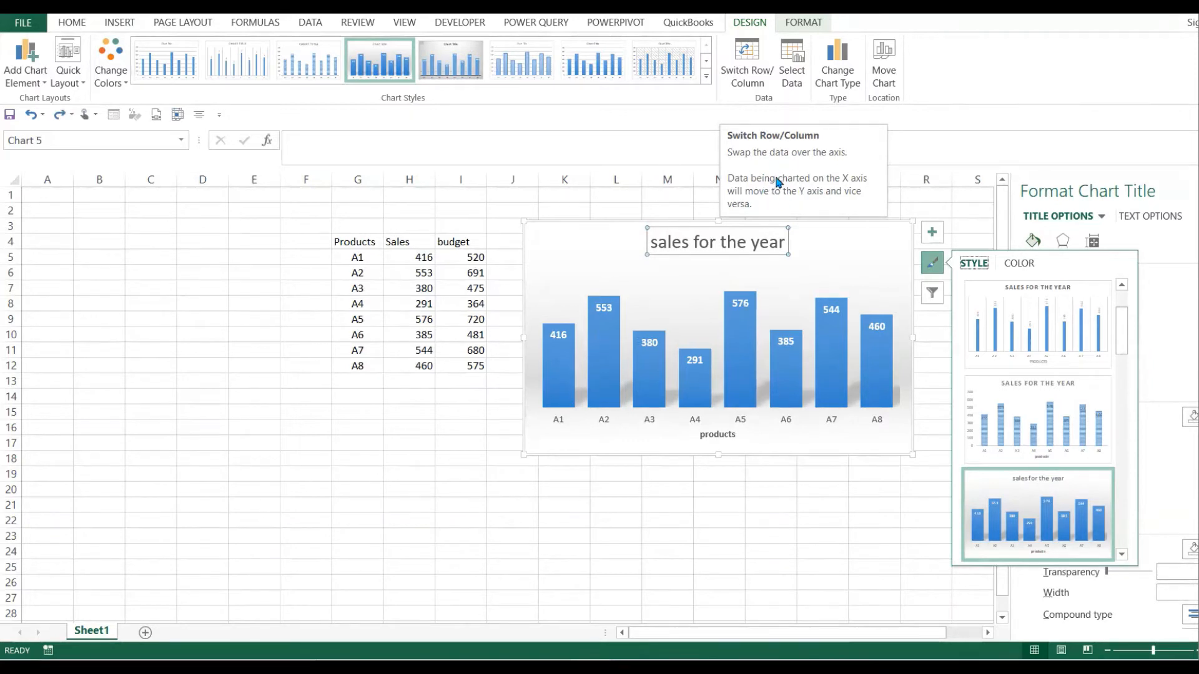
Add a series named Budget to the chart's data source, with its values taken from cells I5:I12.
click(792, 74)
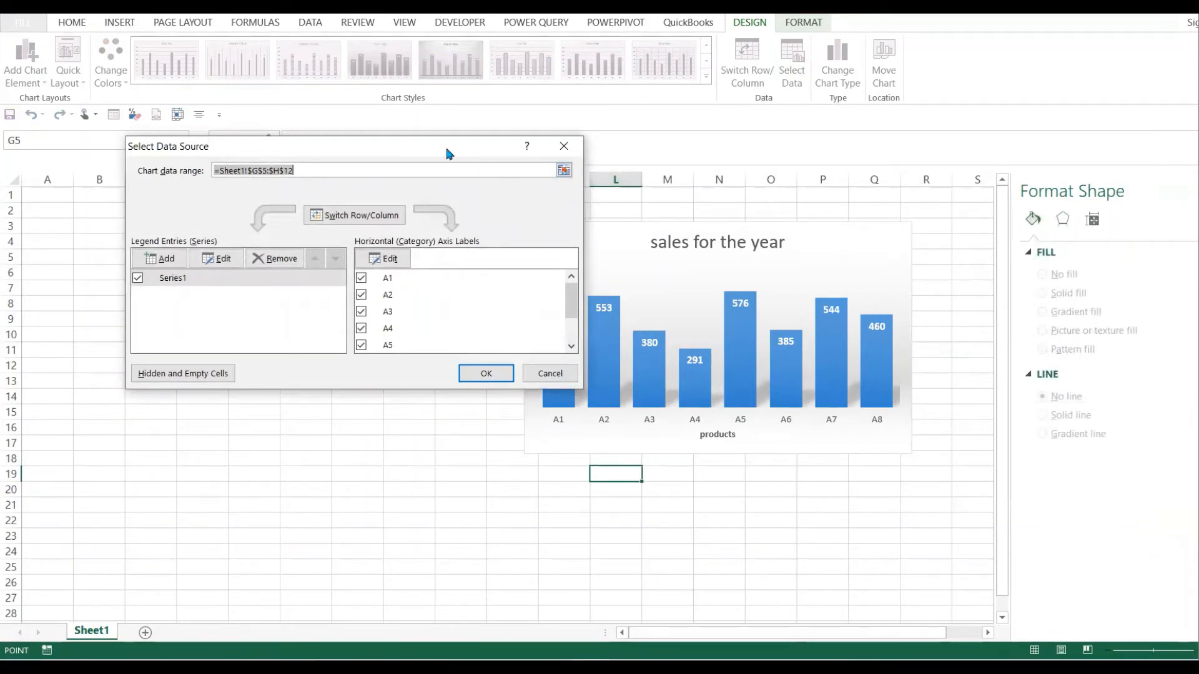
drag(444, 148, 448, 154)
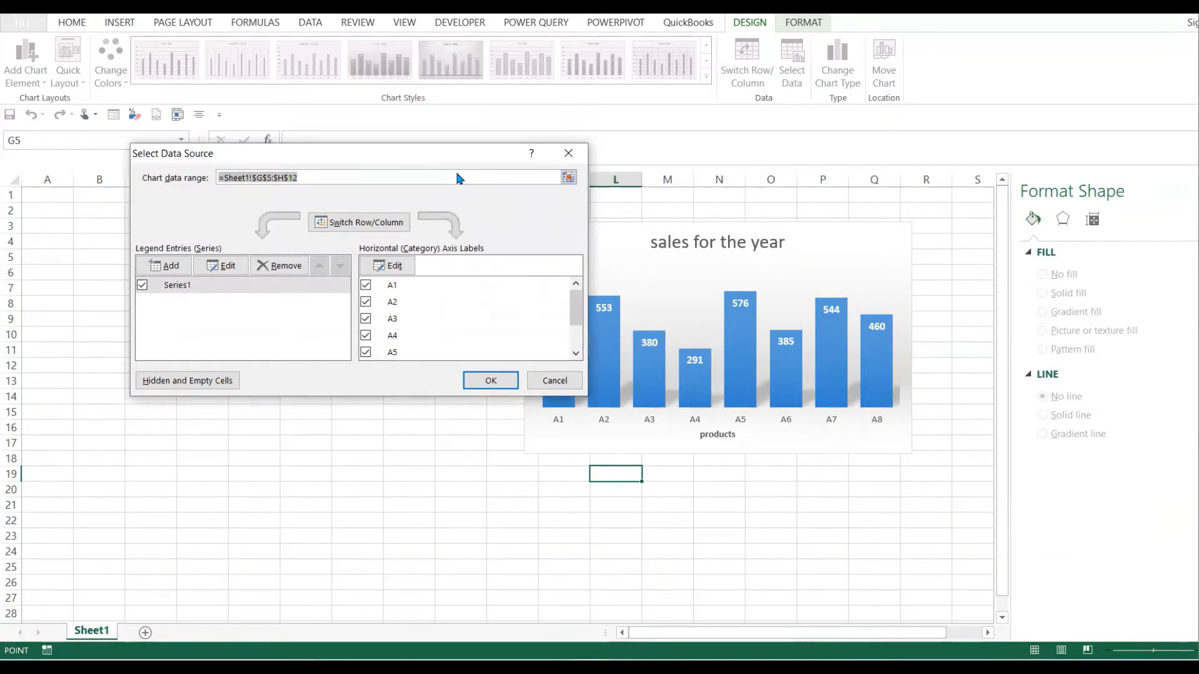
drag(455, 169, 849, 333)
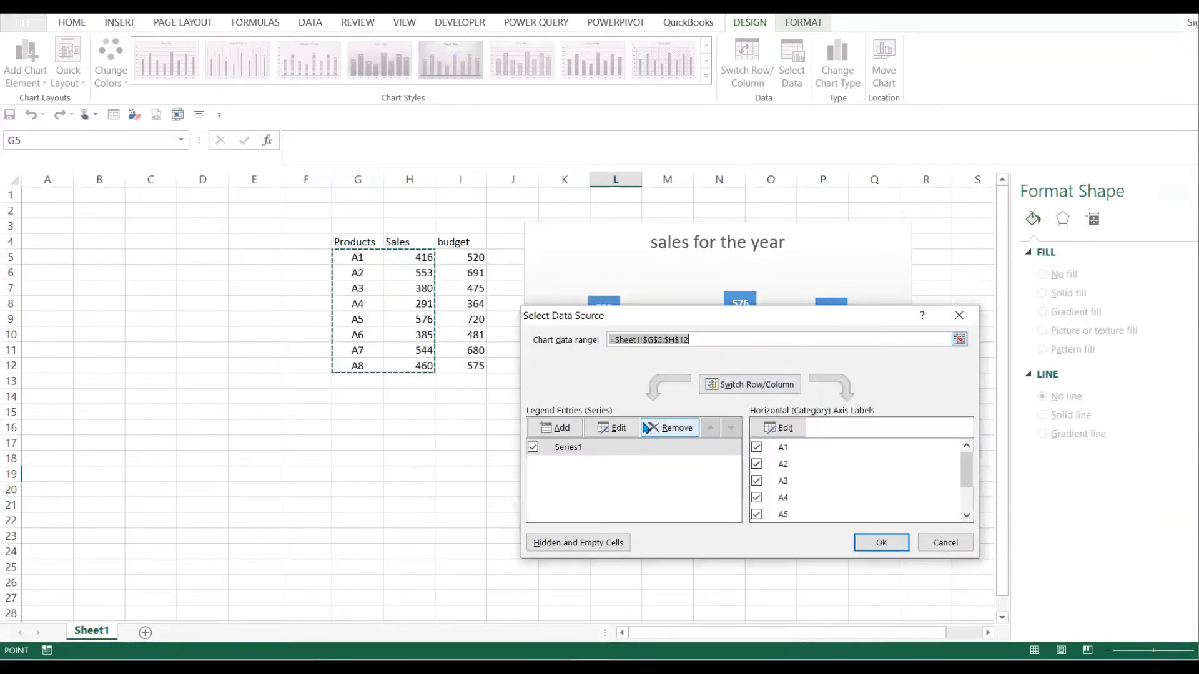
click(569, 429)
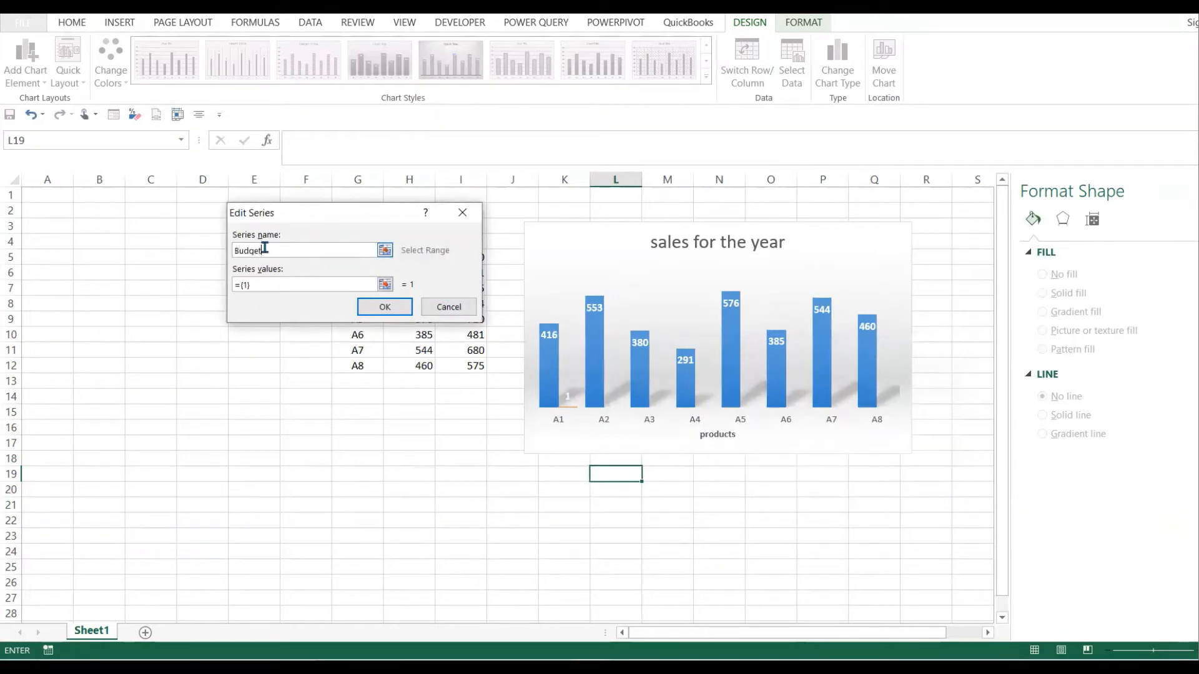
click(384, 285)
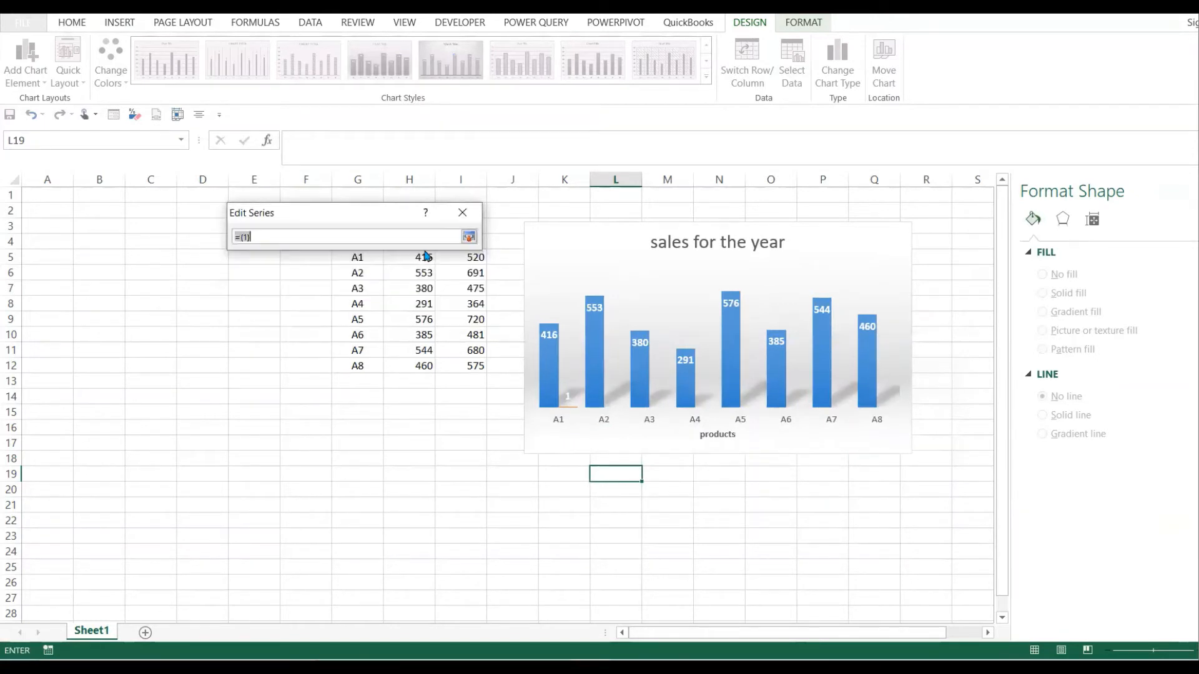
drag(377, 215, 199, 199)
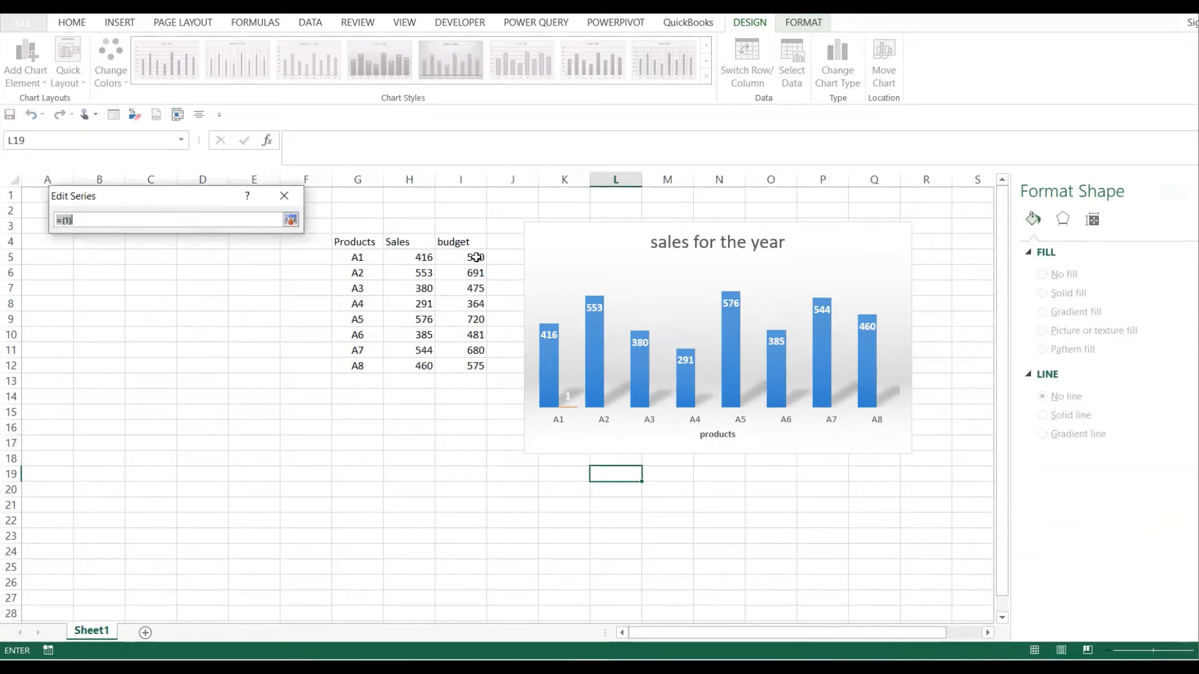
drag(478, 256, 468, 369)
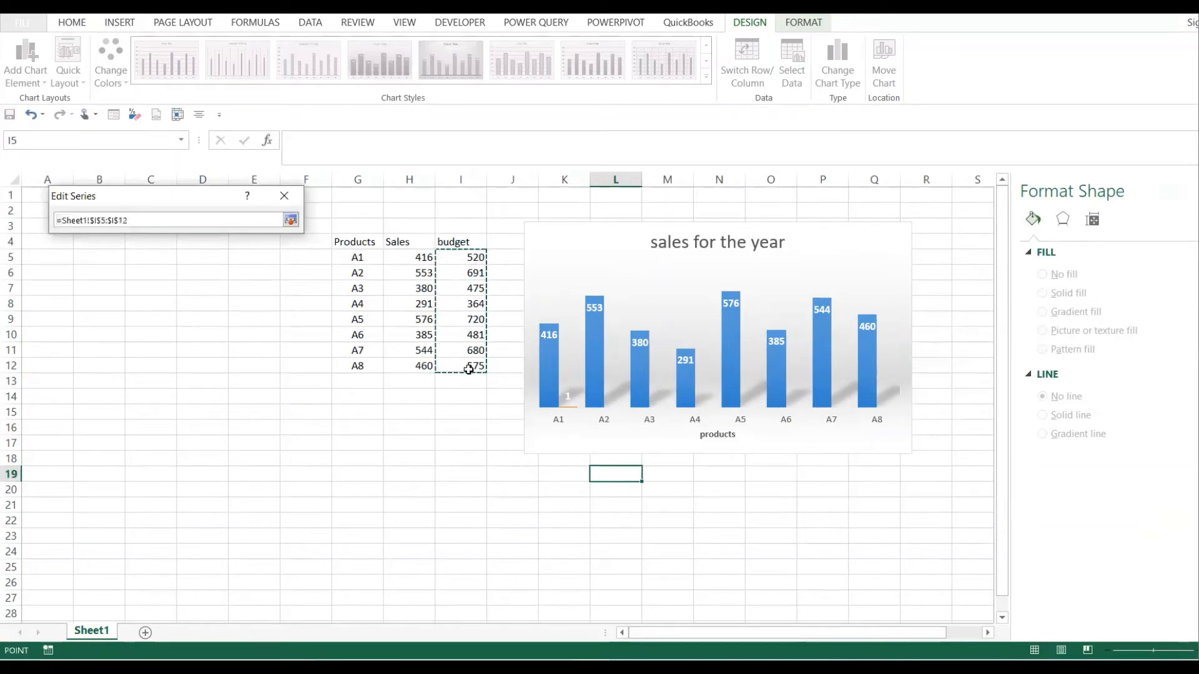
click(290, 220)
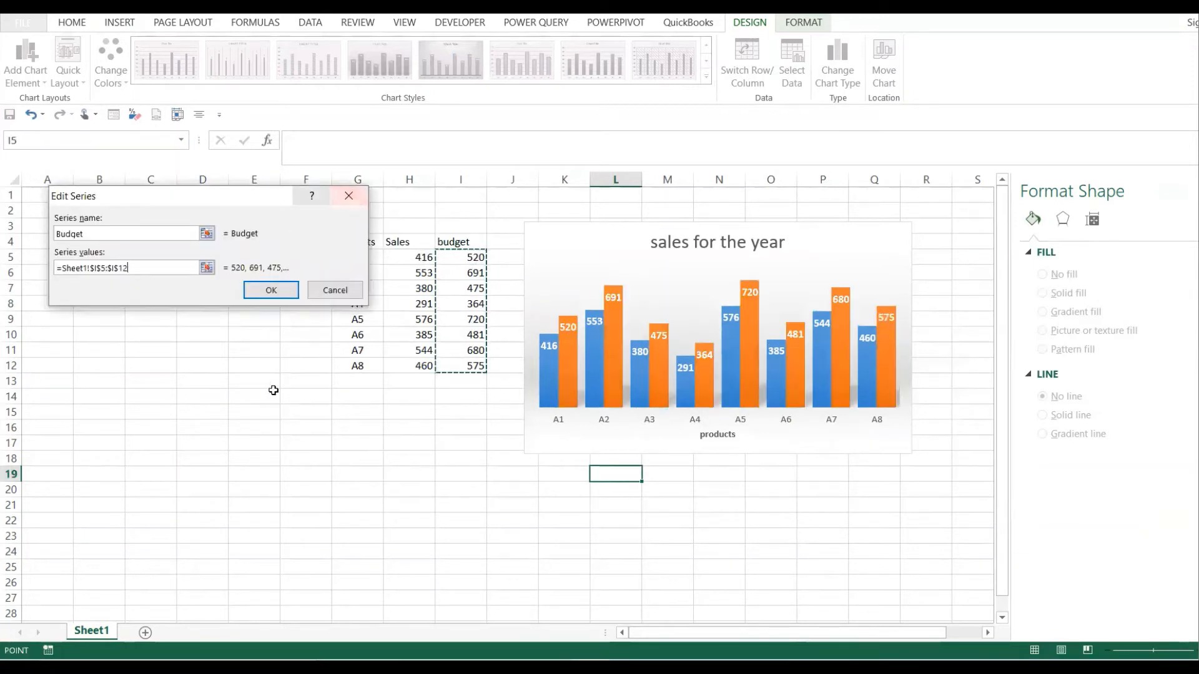
click(279, 296)
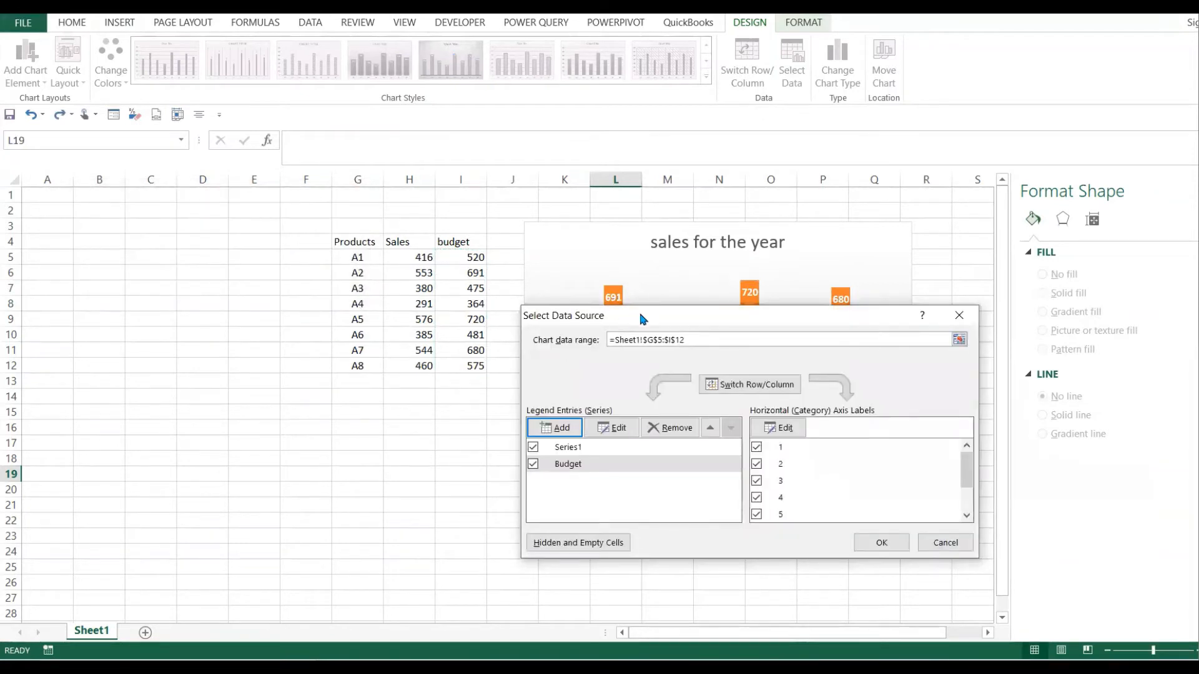
drag(647, 312, 265, 226)
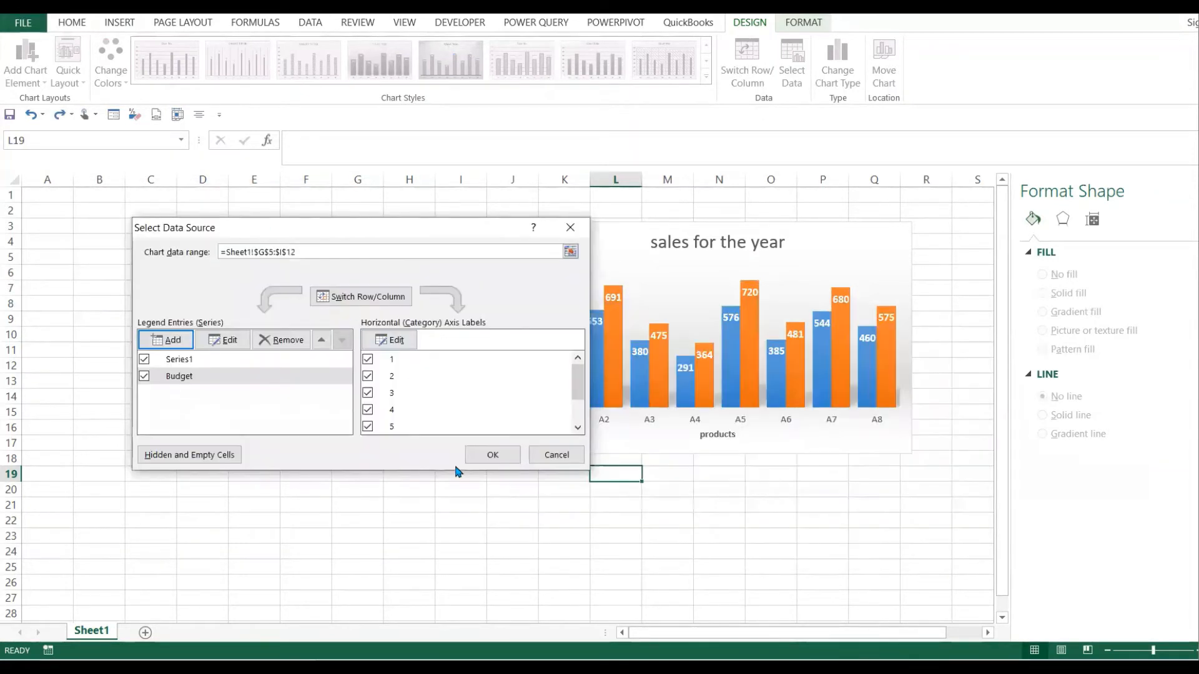
click(490, 455)
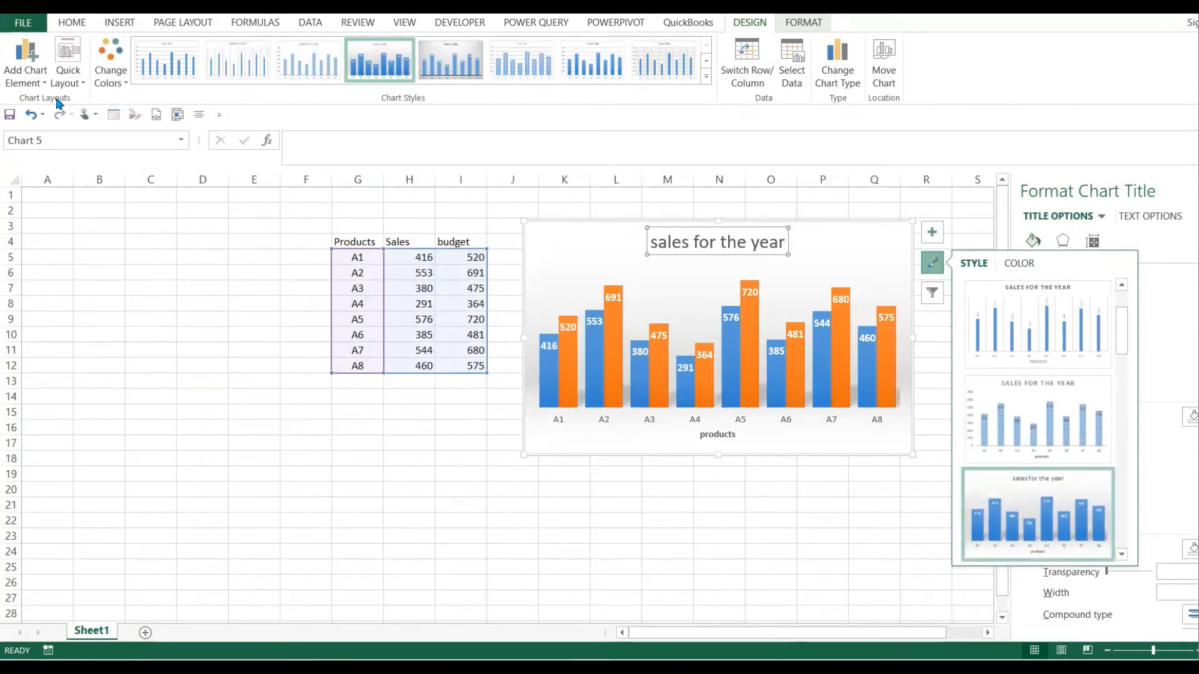
Remove the data labels from the chart's columns by setting them to None.
click(27, 65)
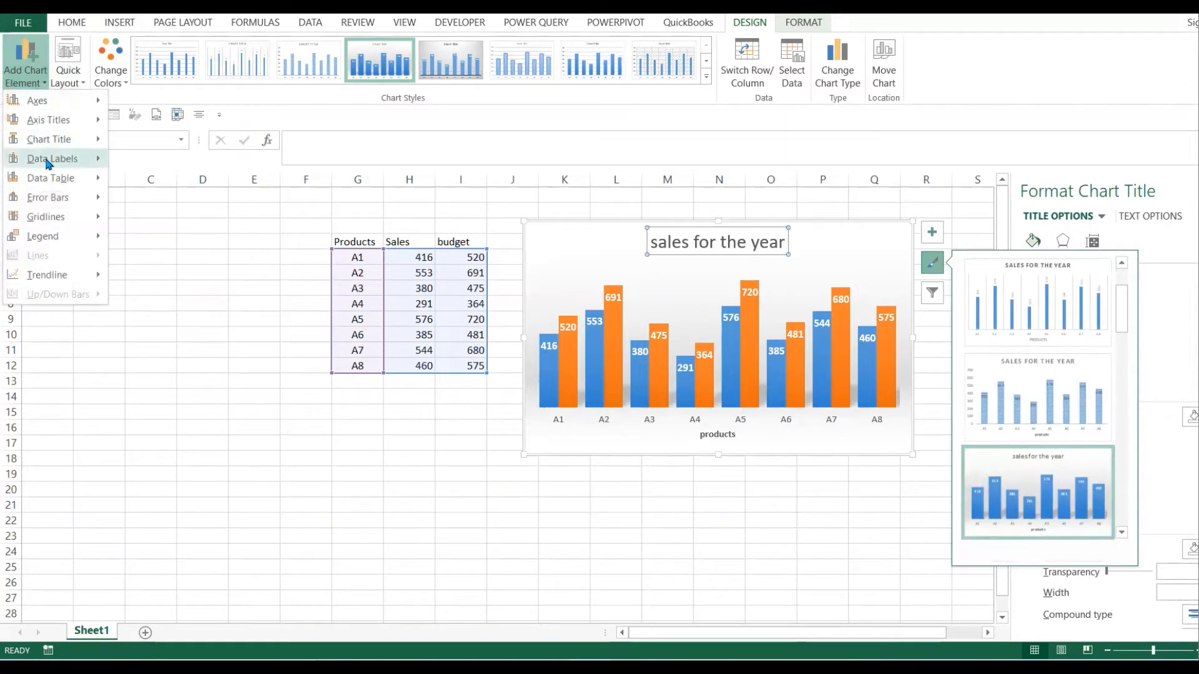
mouse_move(48, 163)
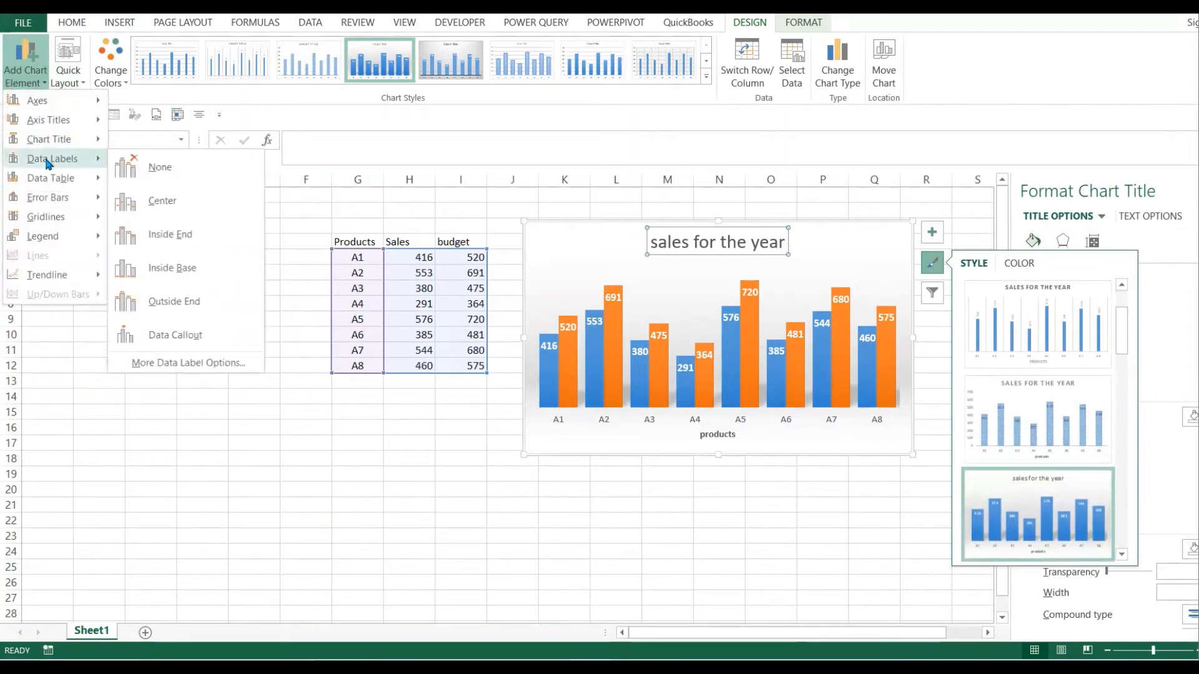
click(150, 169)
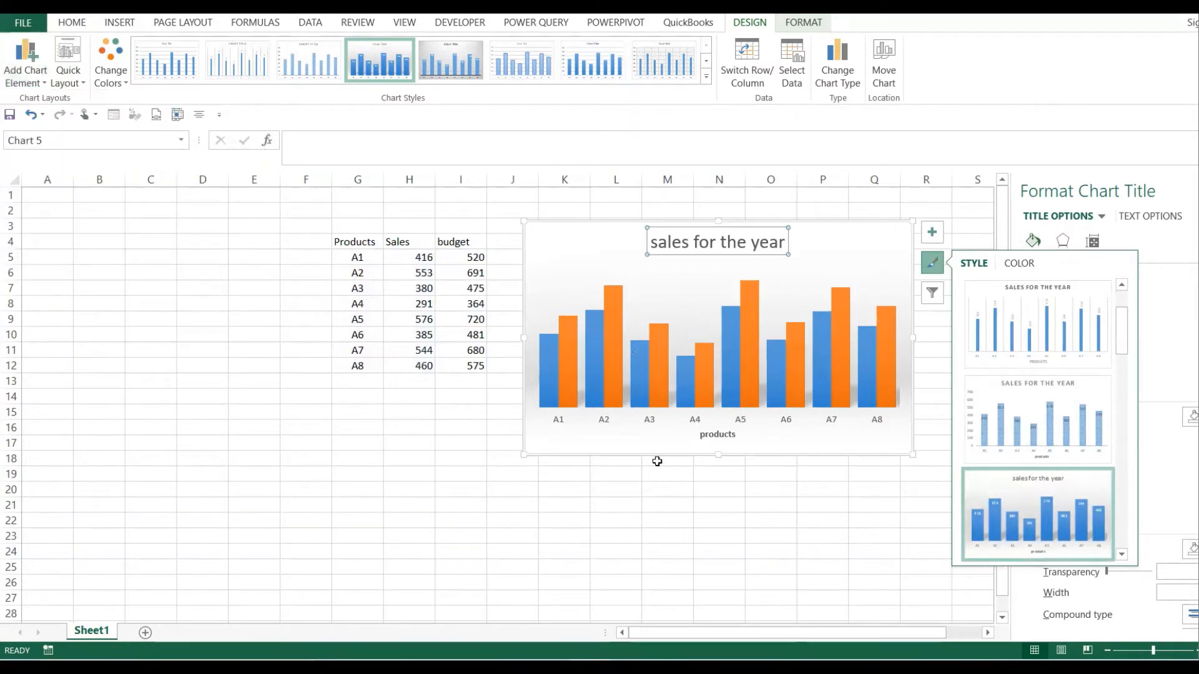
click(619, 488)
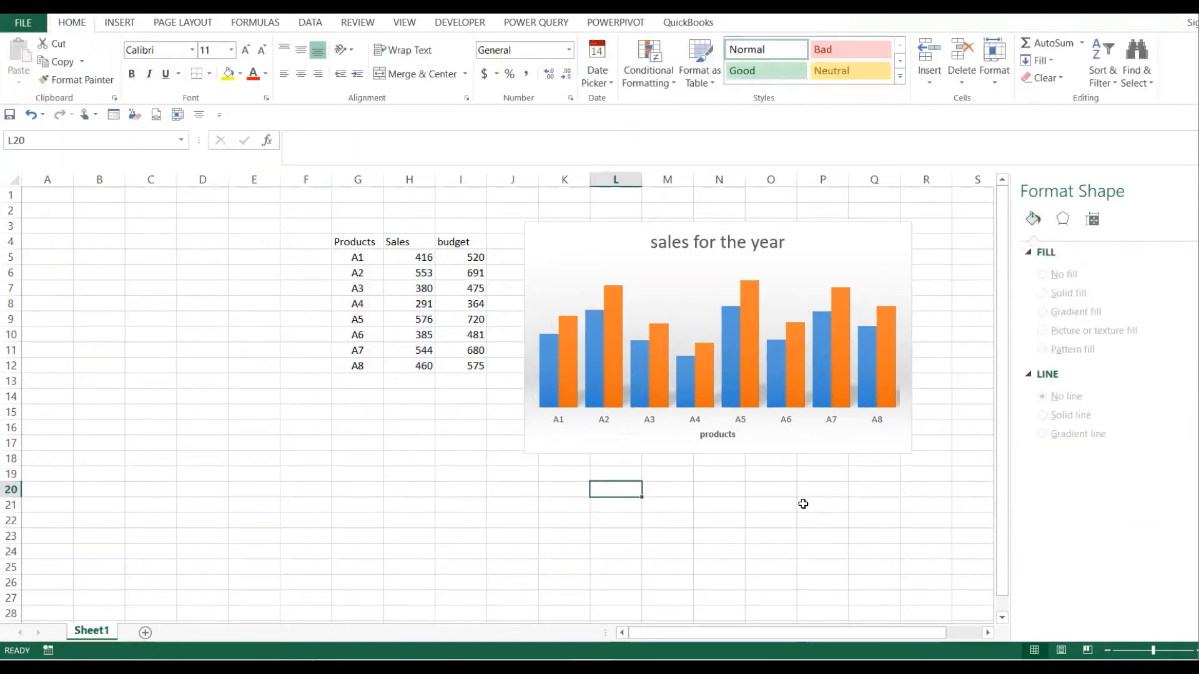
Remove the Budget series from the chart's data source.
click(718, 303)
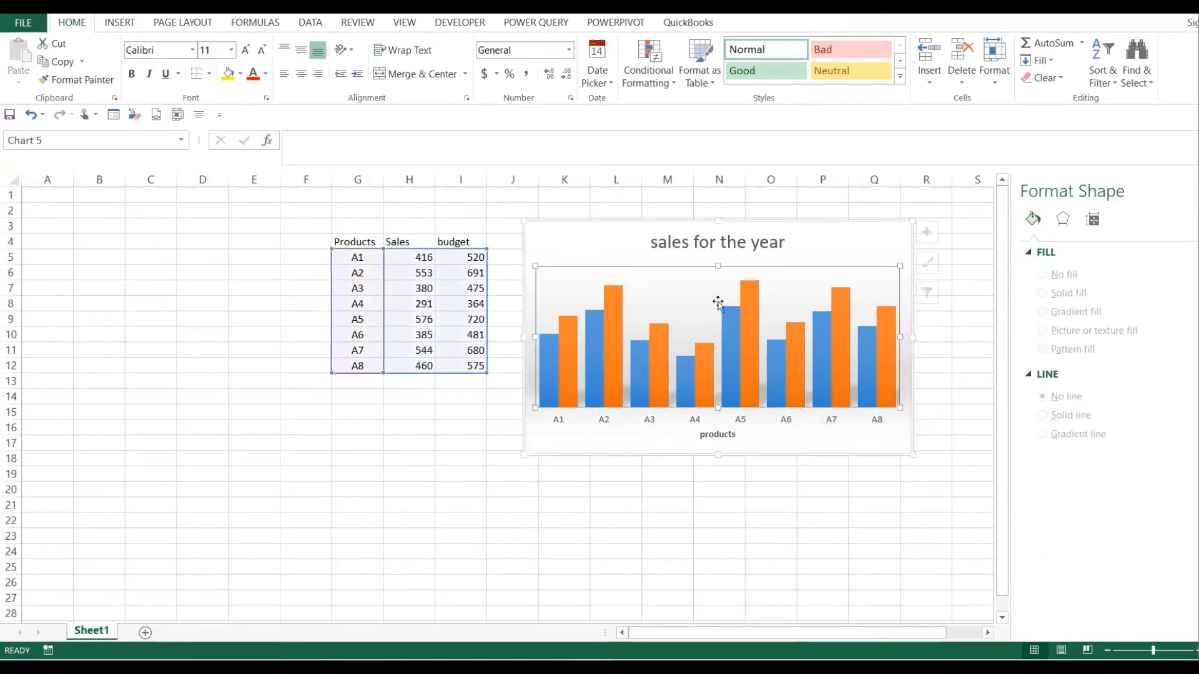
right_click(797, 233)
click(866, 411)
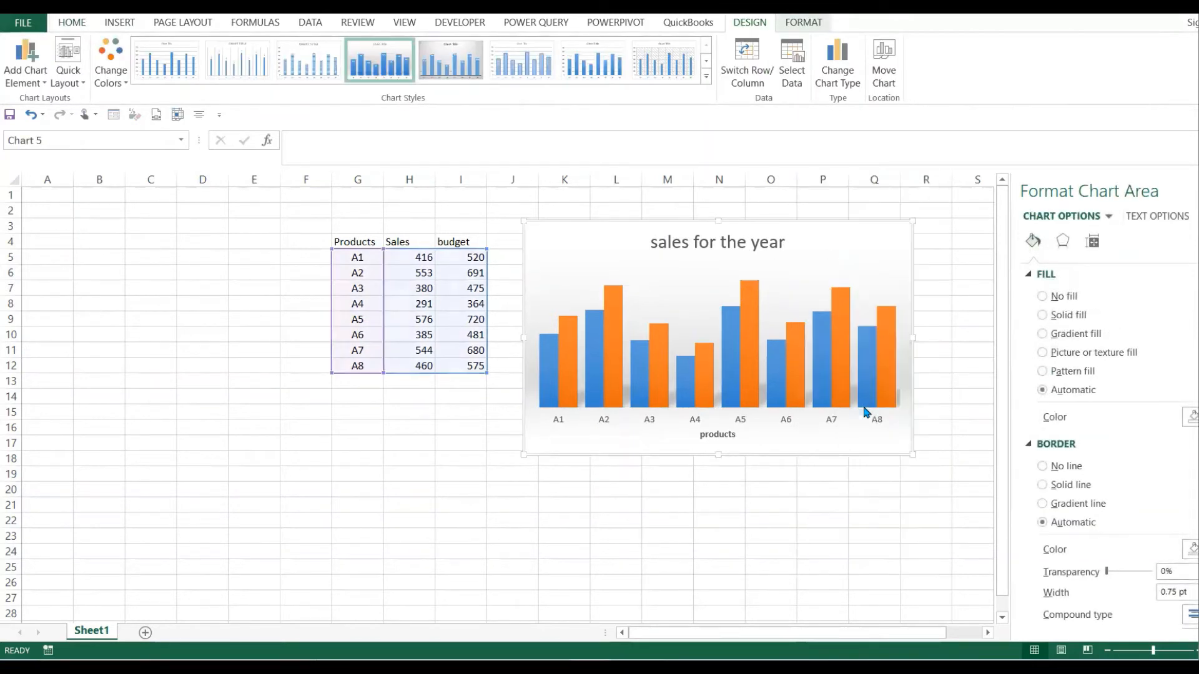
click(184, 382)
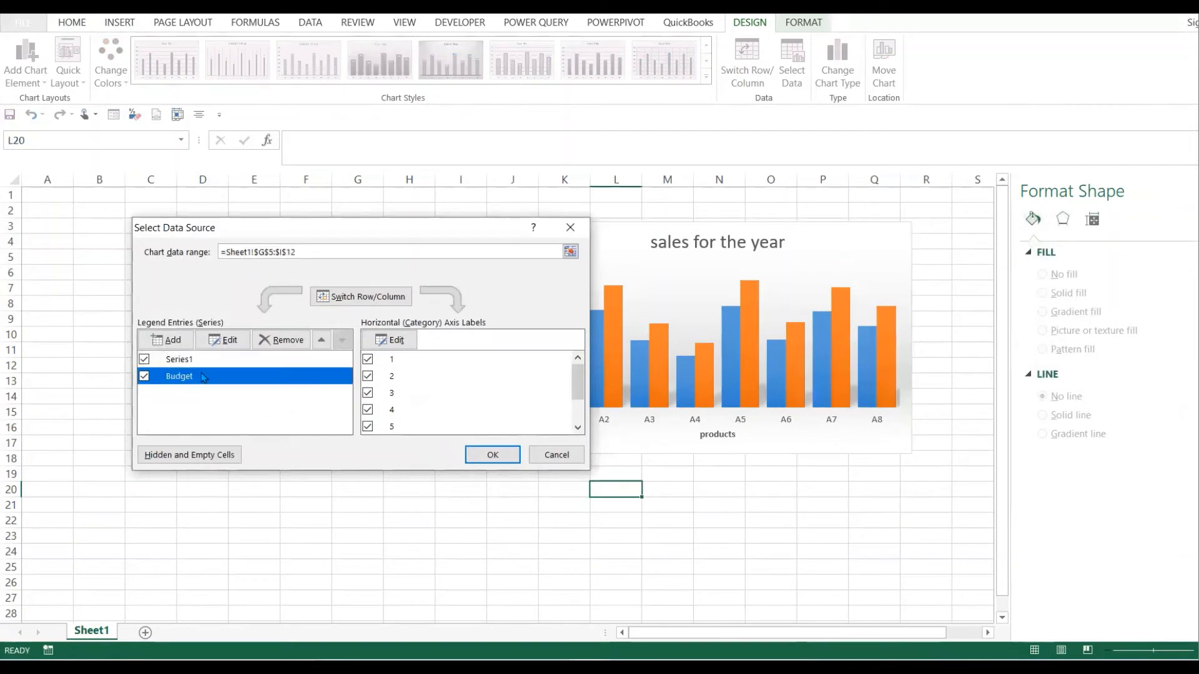
click(292, 341)
click(491, 456)
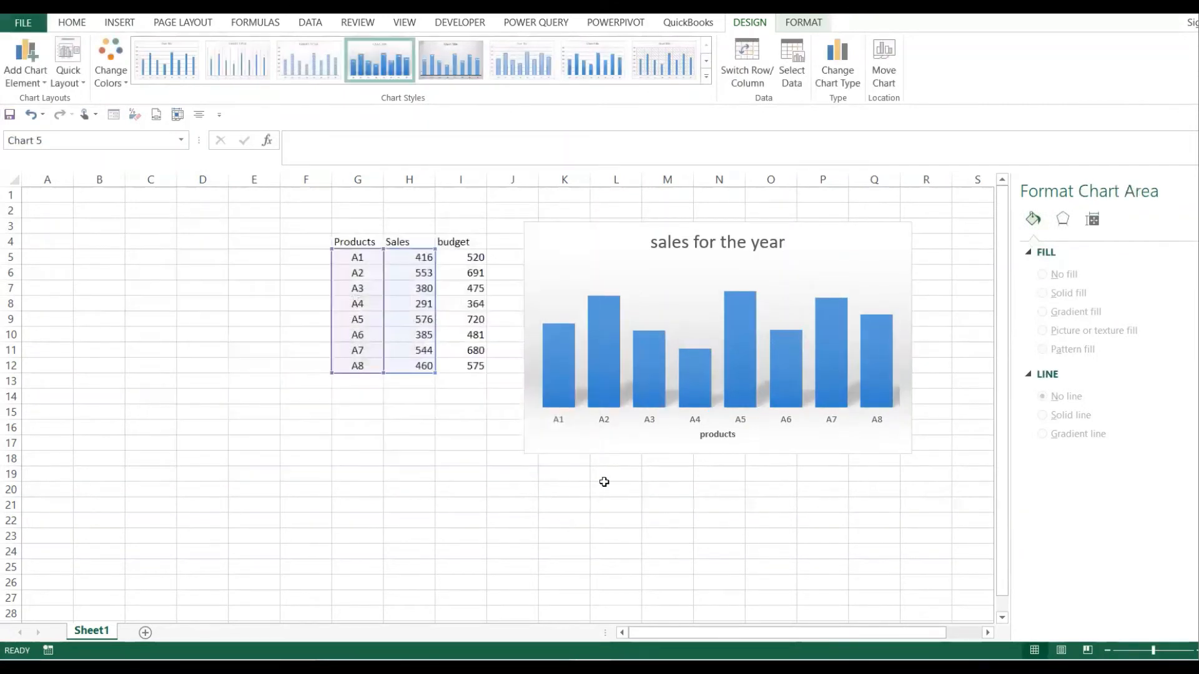
click(680, 472)
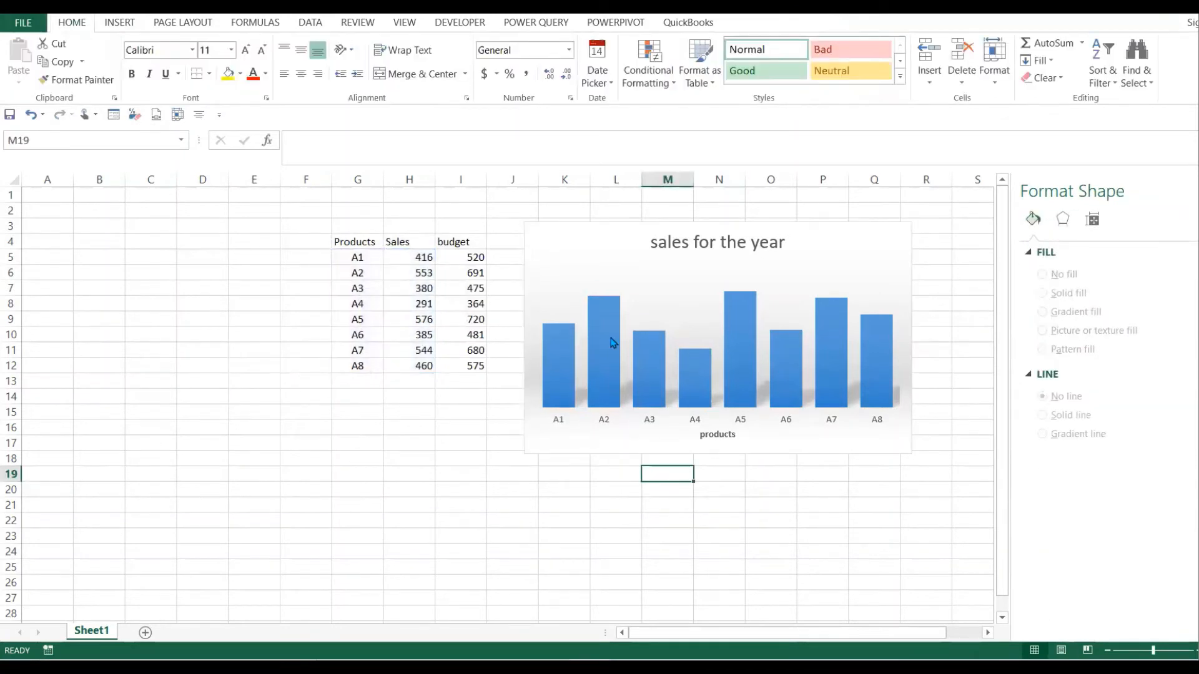
Set the gap width of the sales column series to 36%.
click(846, 250)
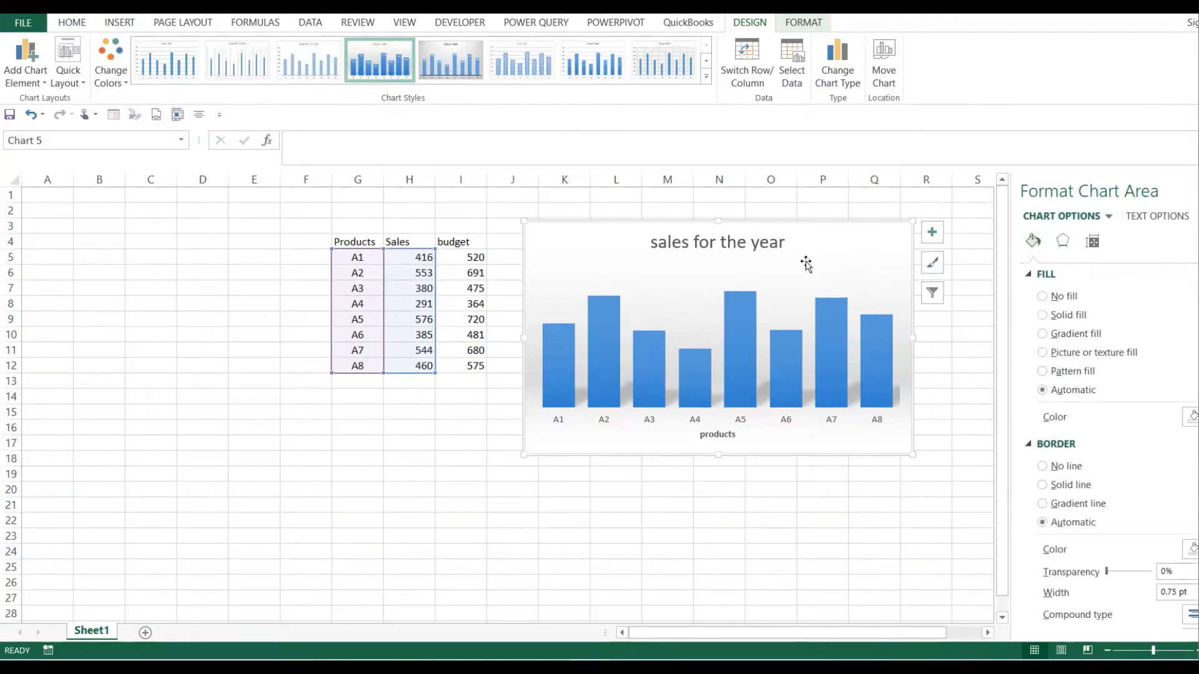
click(839, 381)
right_click(839, 381)
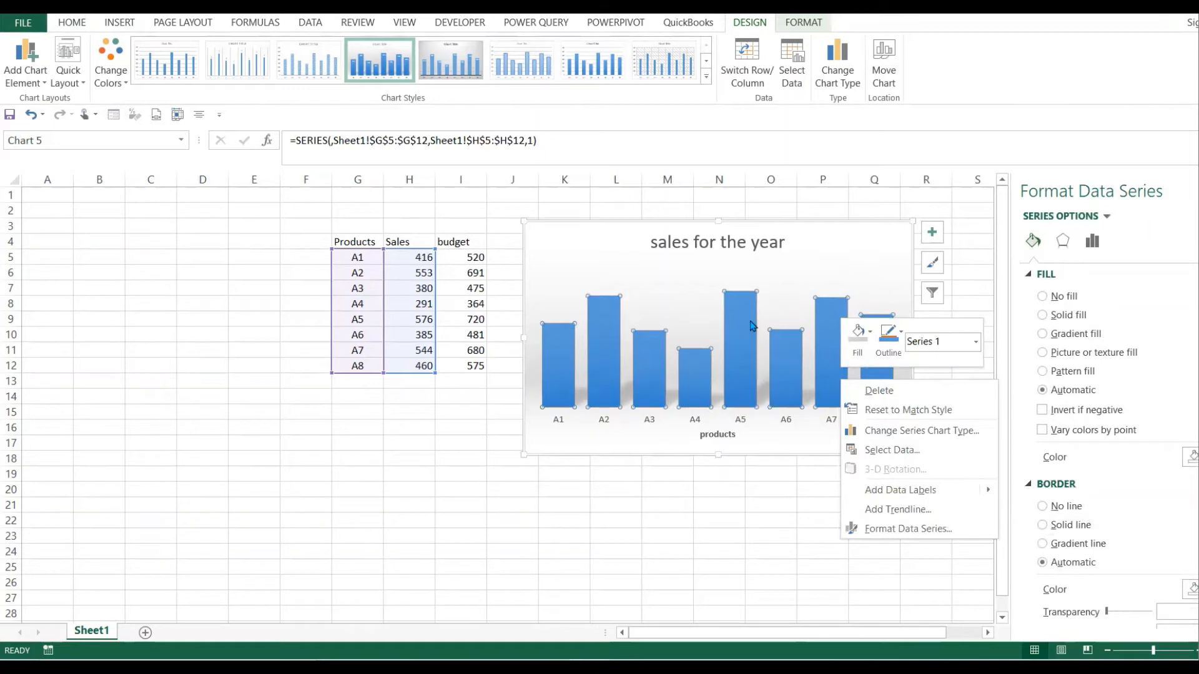
key(Escape)
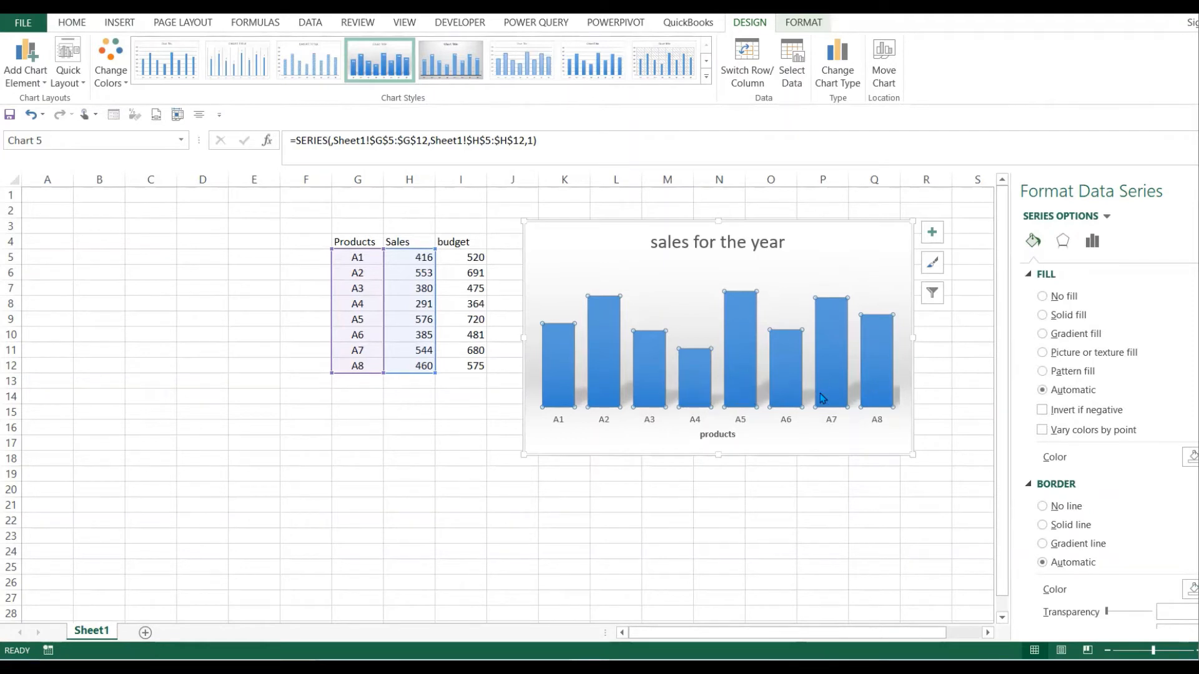
right_click(830, 373)
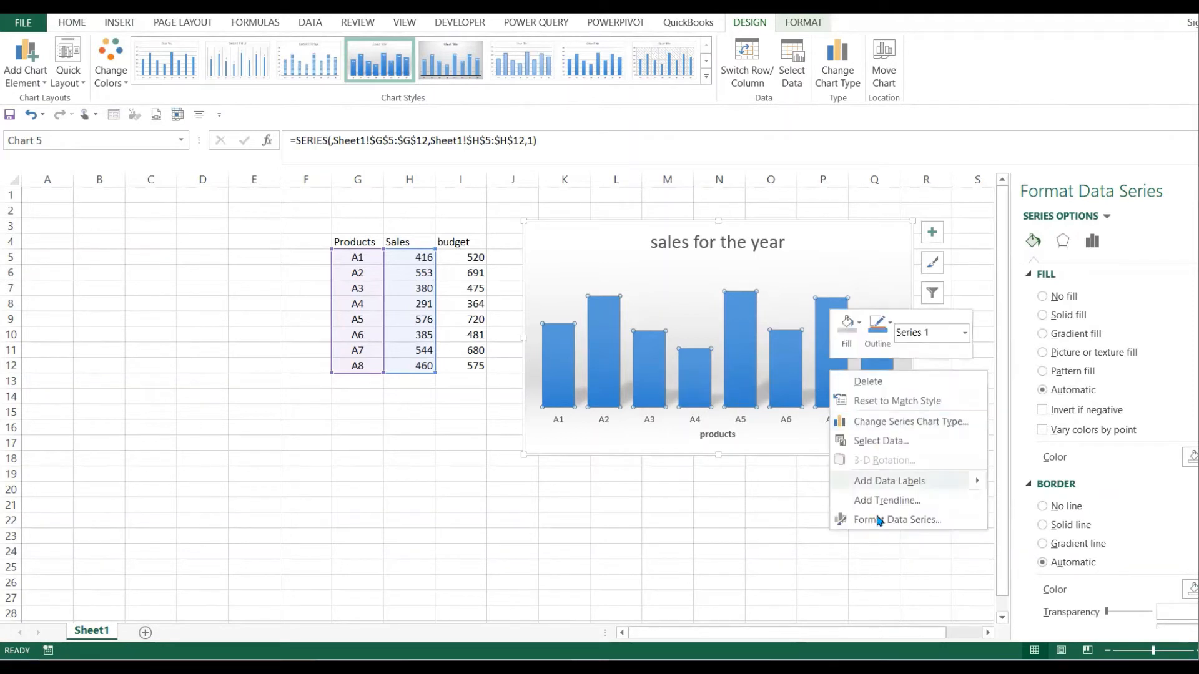
click(926, 528)
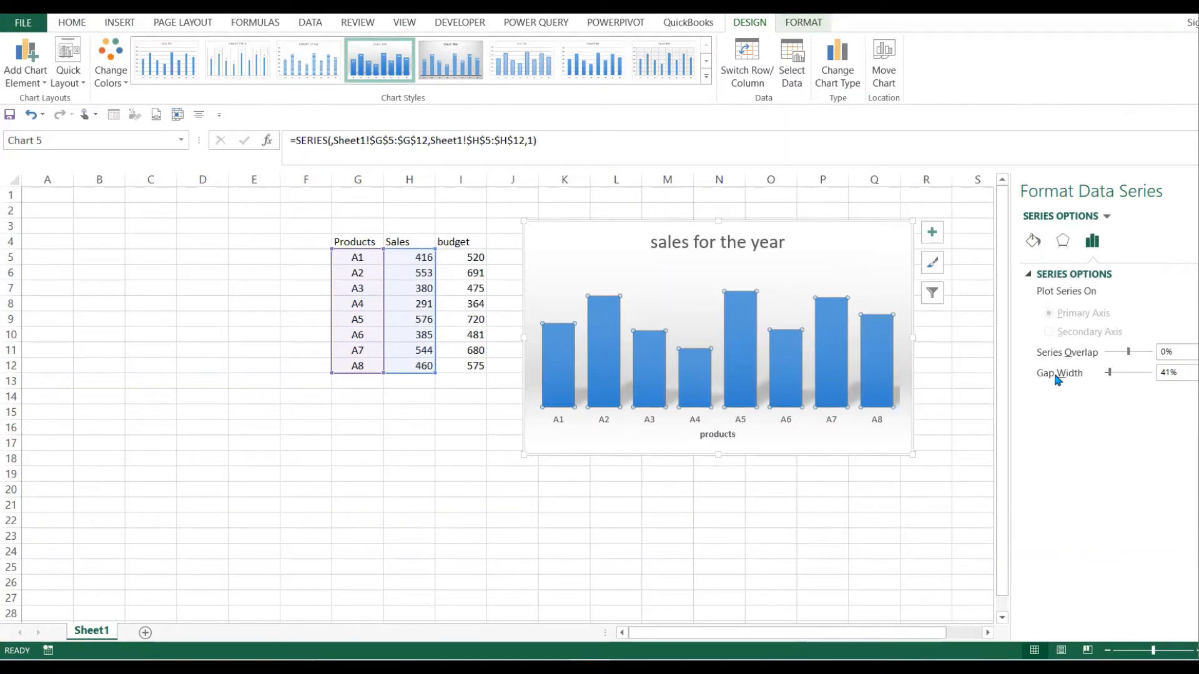
mouse_move(1111, 374)
mouse_down()
mouse_move(1096, 373)
mouse_move(1128, 376)
mouse_move(1111, 373)
mouse_up()
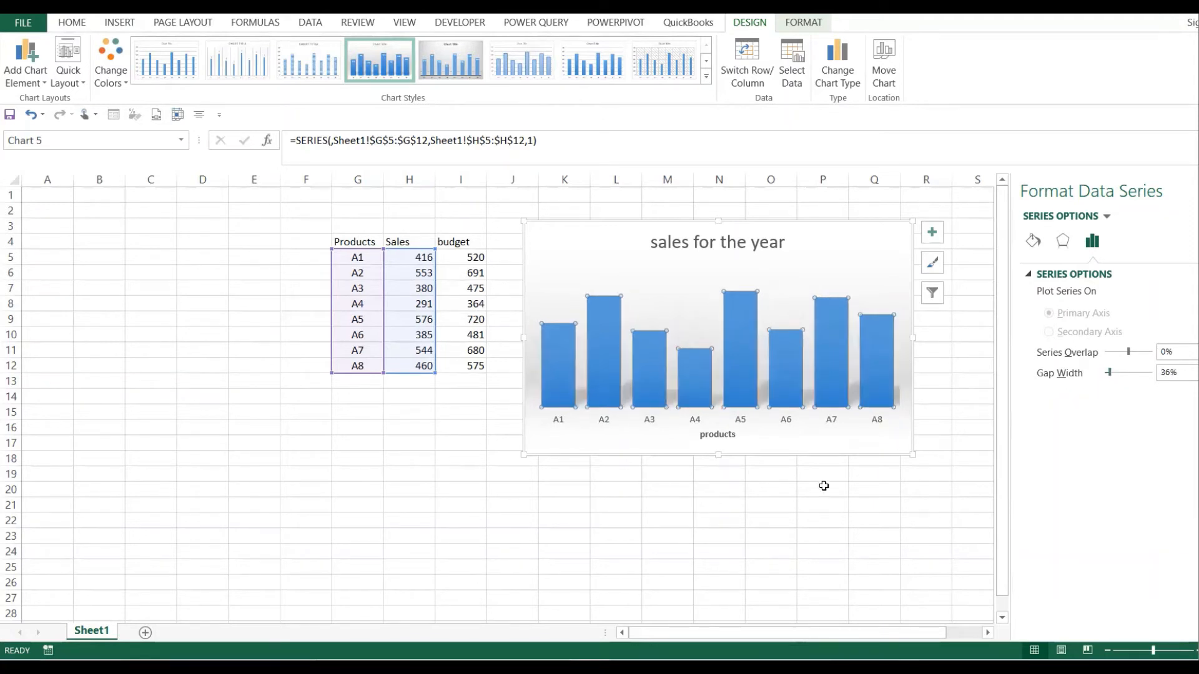
click(768, 511)
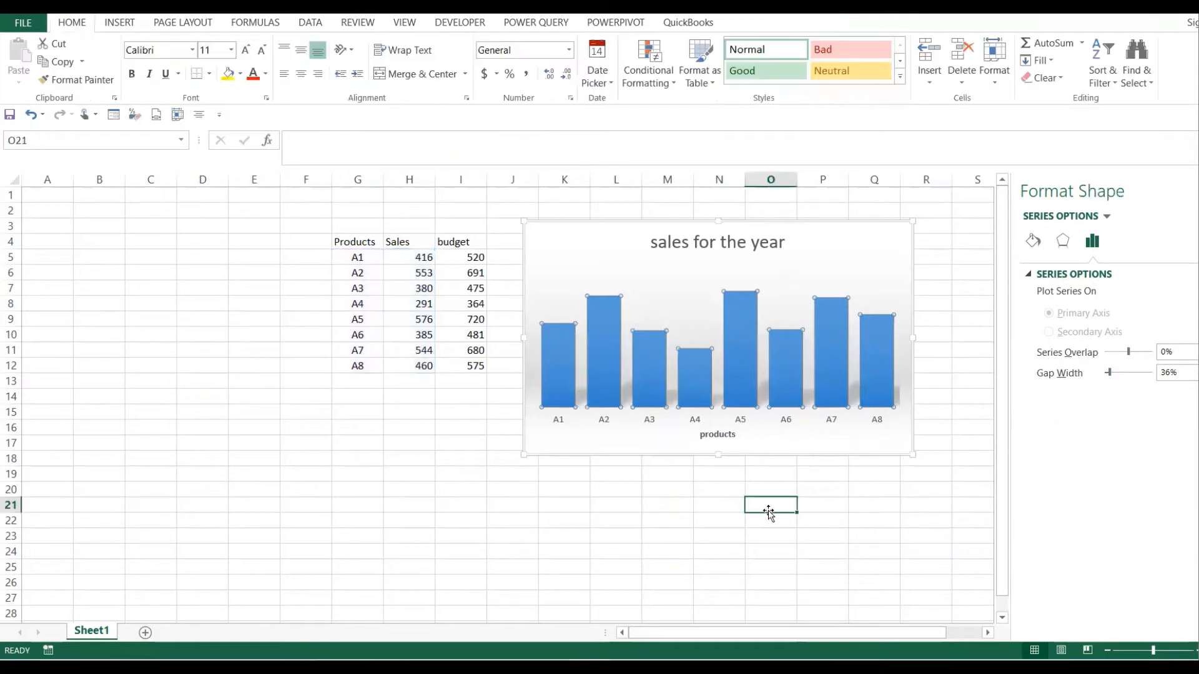
click(844, 238)
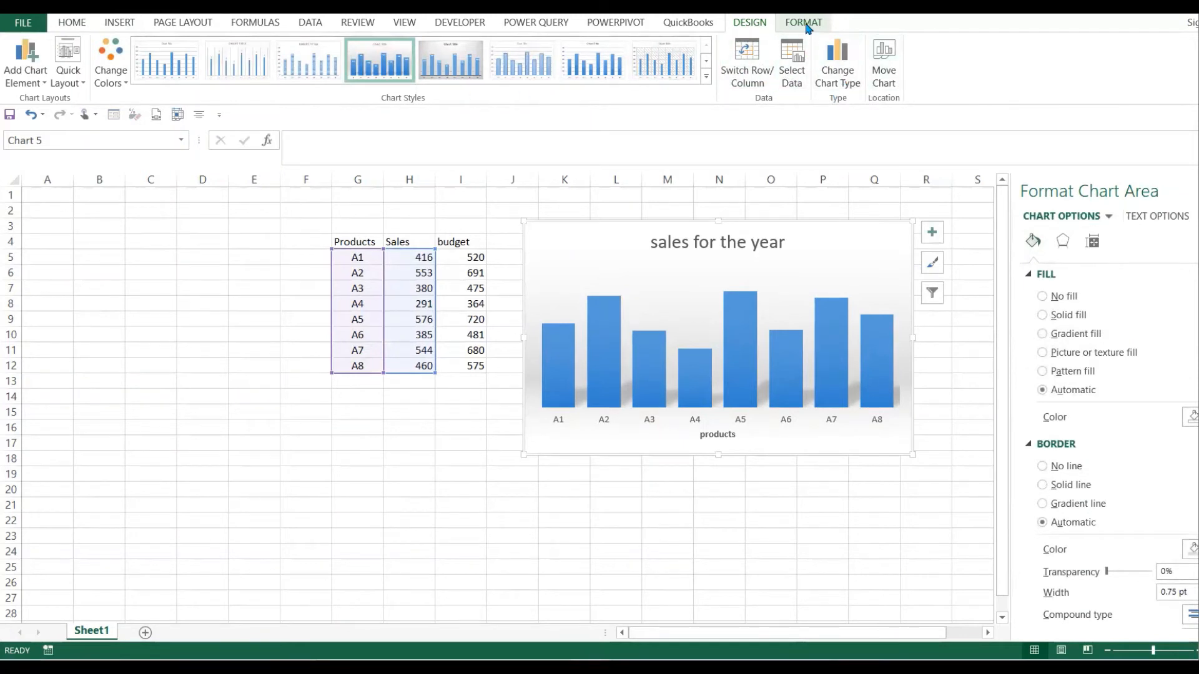
Fill the background of the chart title "sales for the year" with light green and make its text black.
click(804, 23)
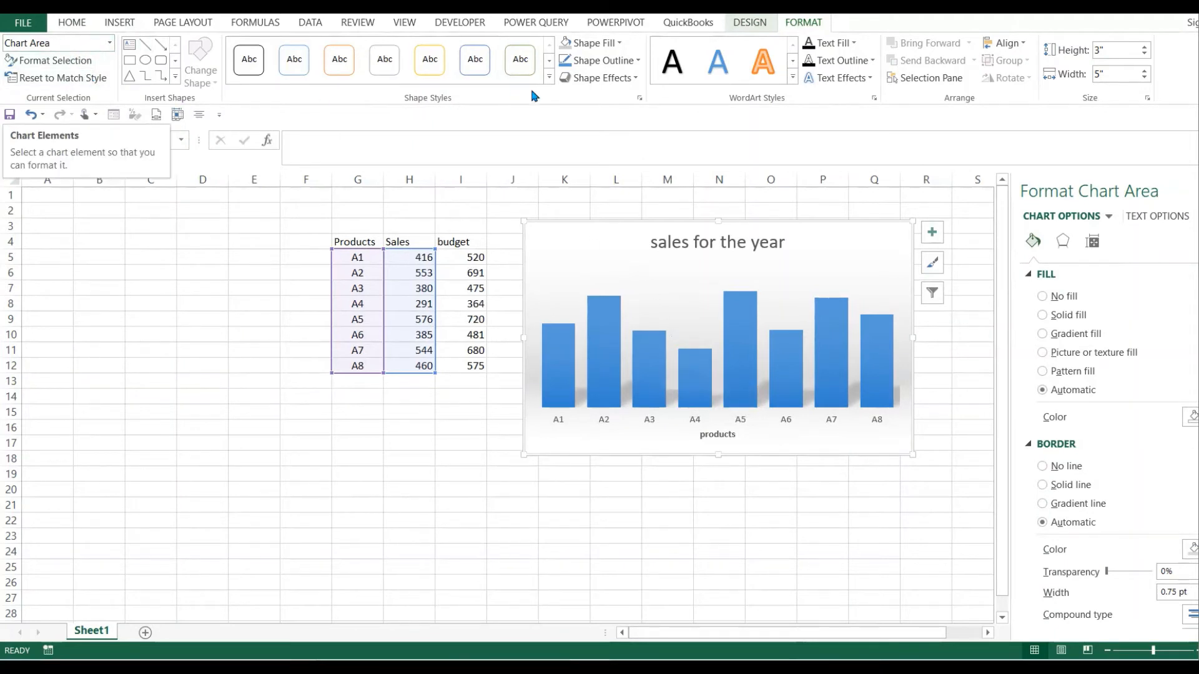
click(622, 45)
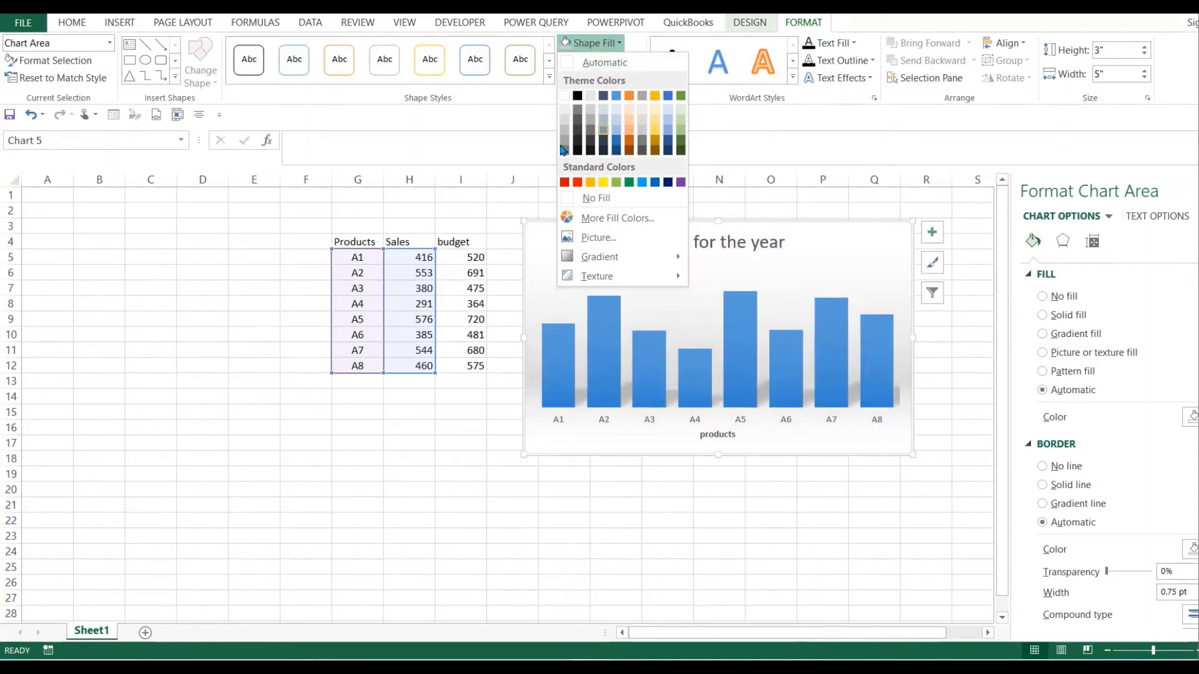
click(459, 189)
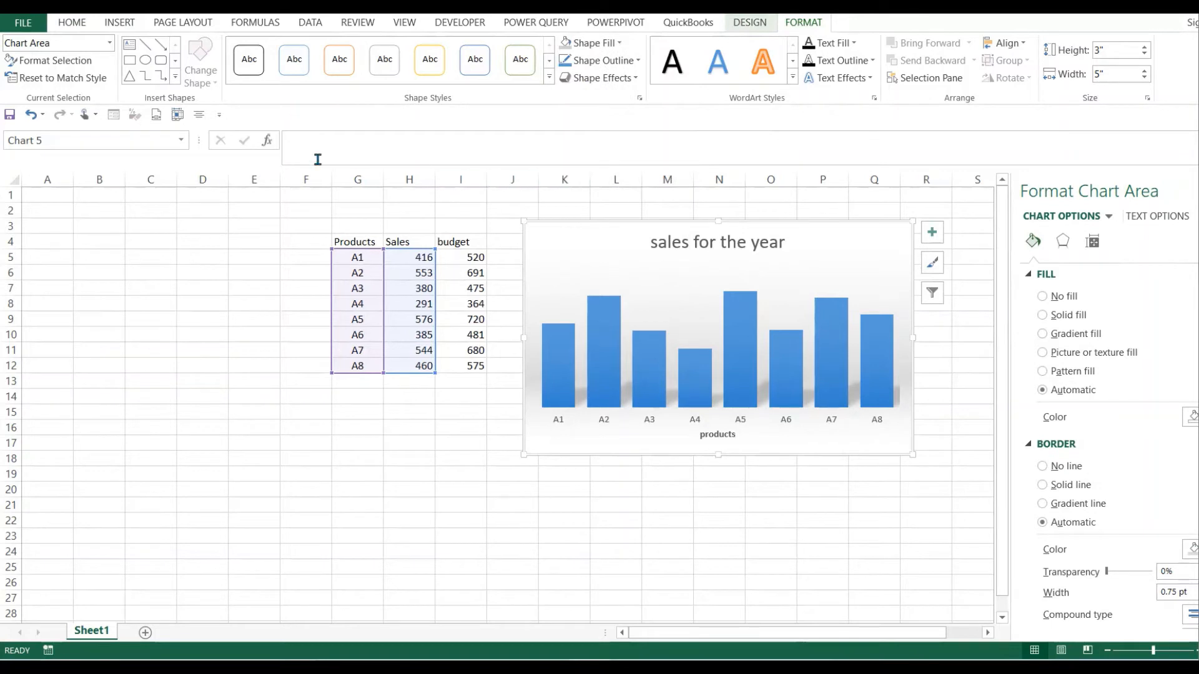
click(110, 43)
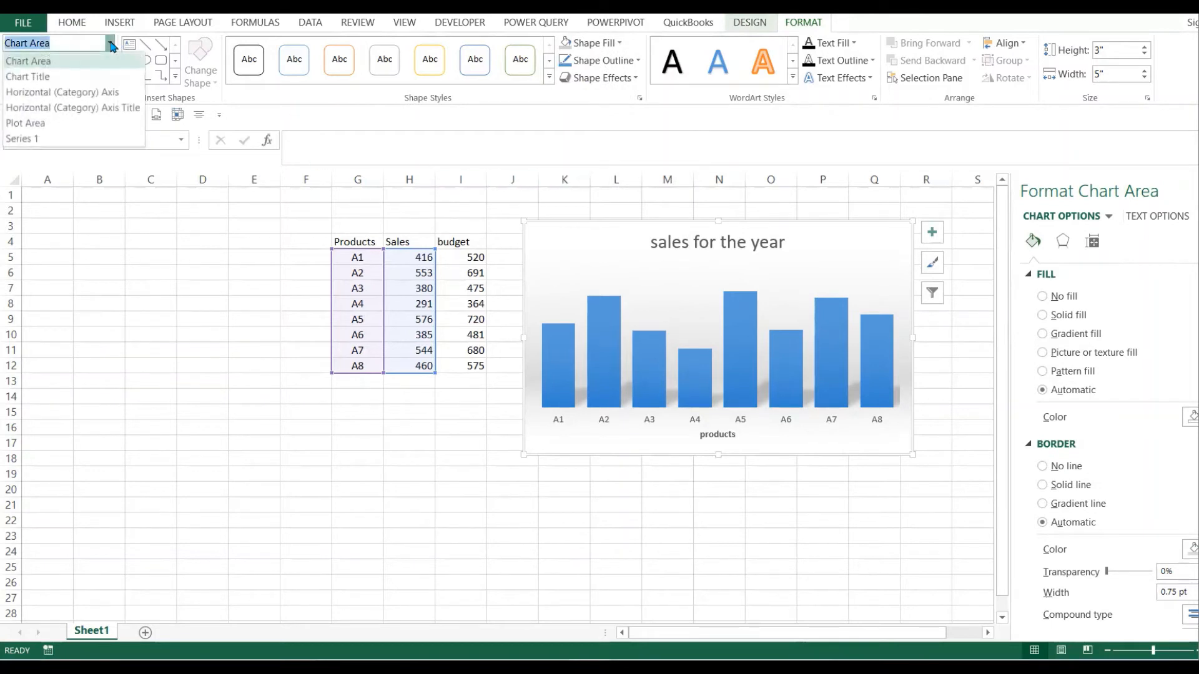
click(45, 77)
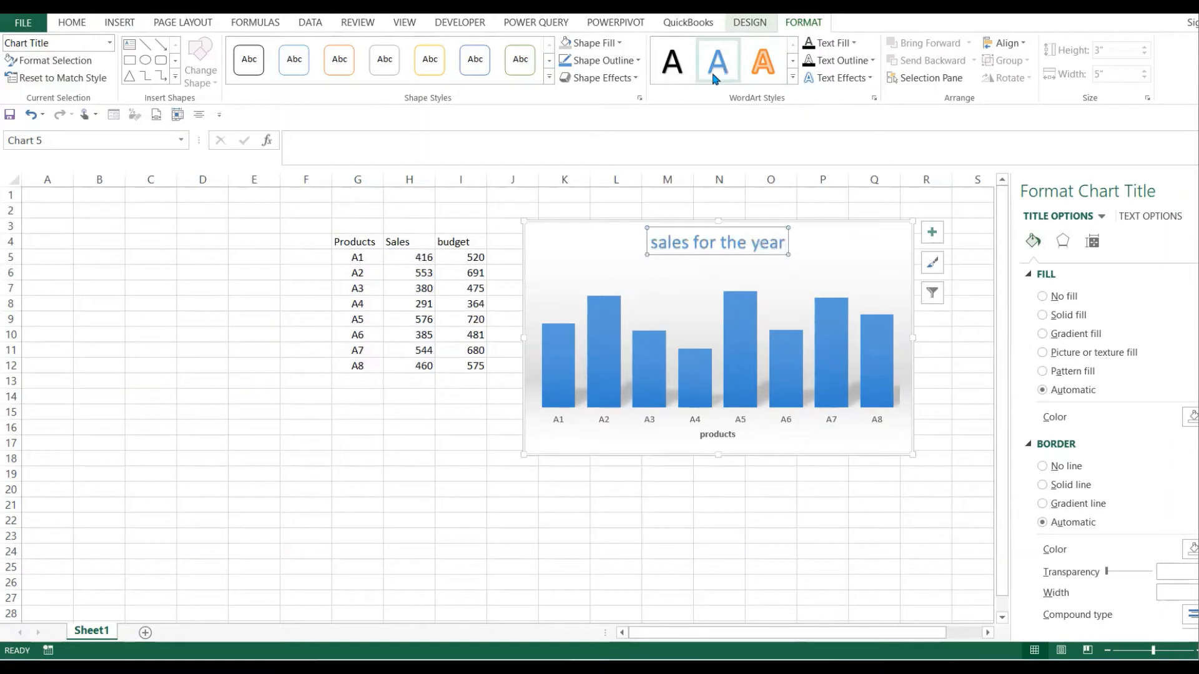
click(611, 43)
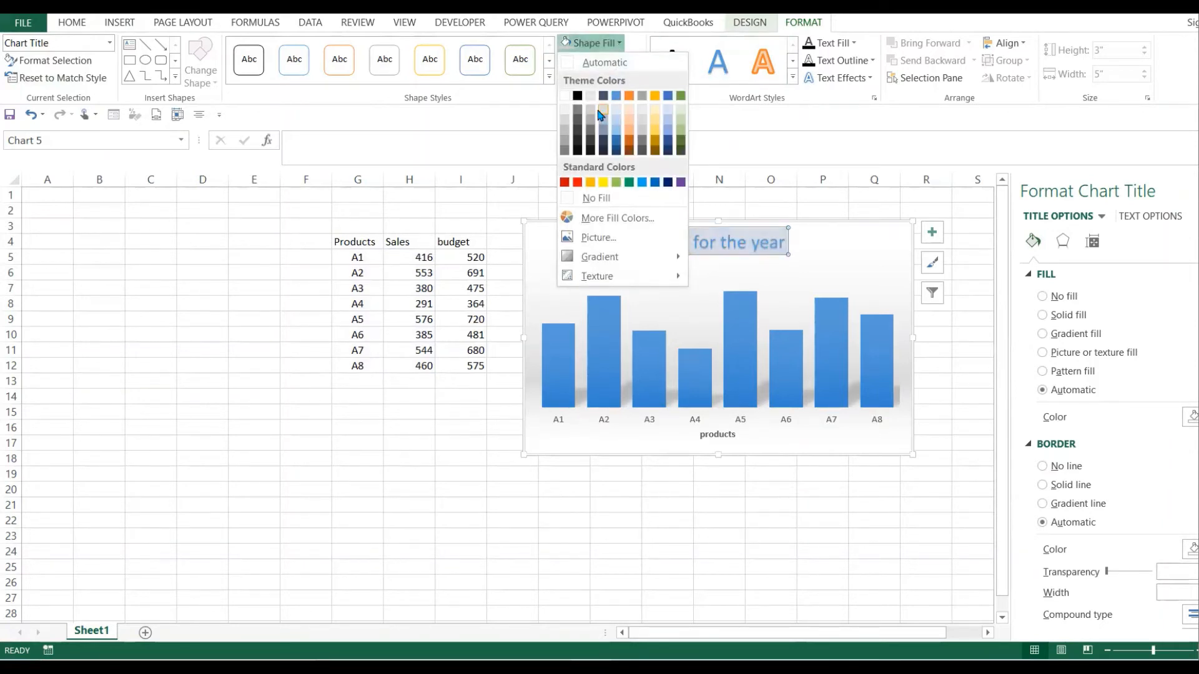
click(681, 131)
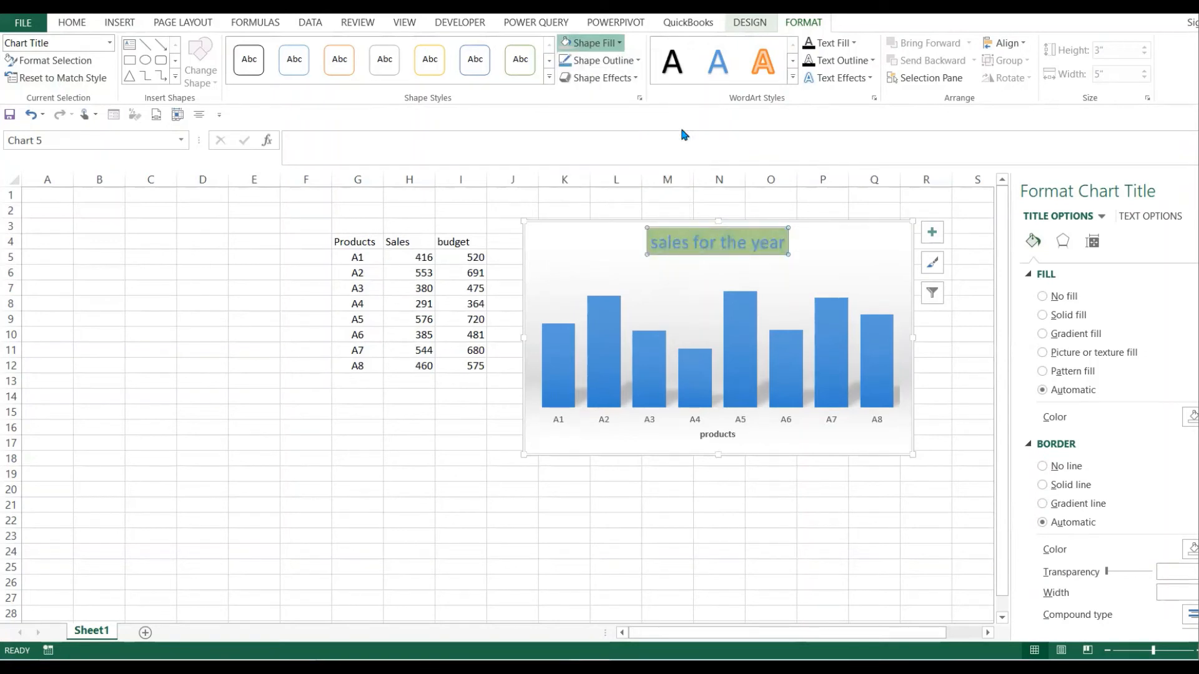
click(849, 45)
click(813, 64)
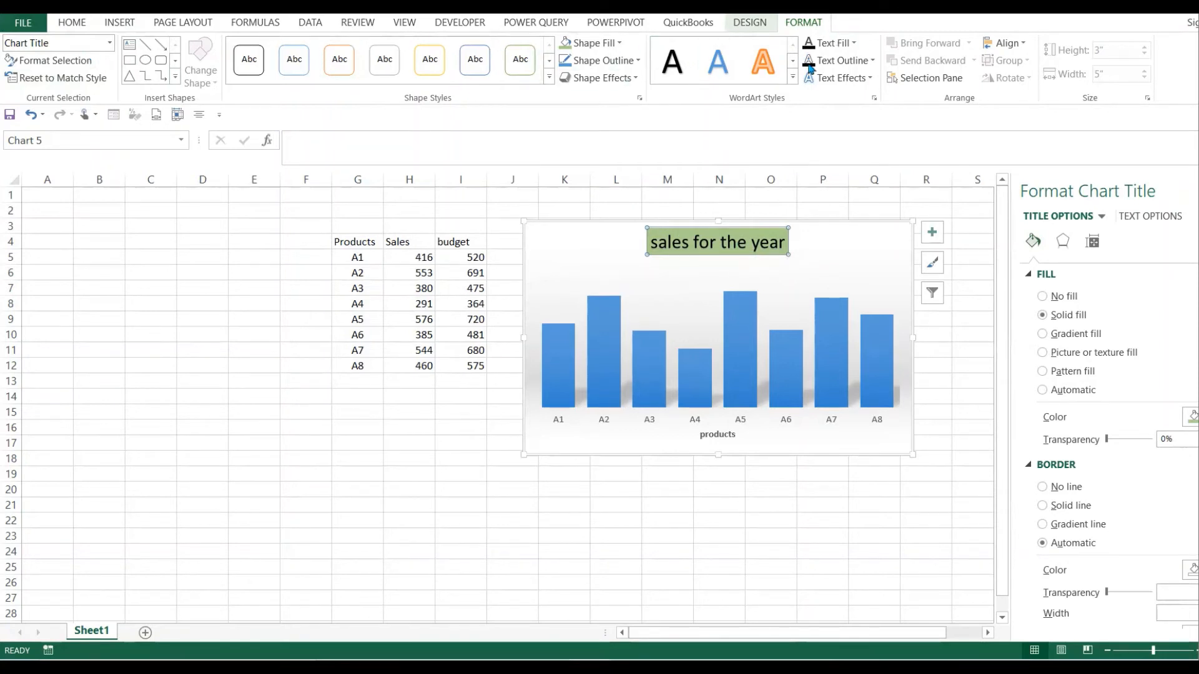
Fill the chart's plot area with solid white.
click(110, 43)
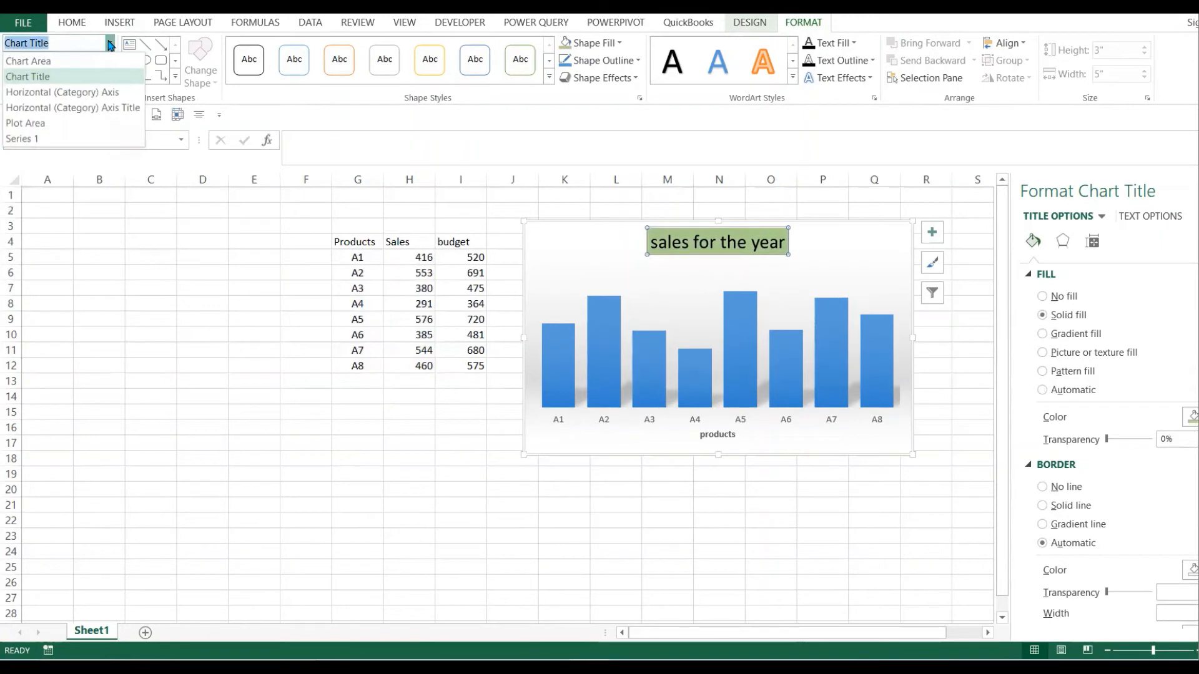
click(93, 93)
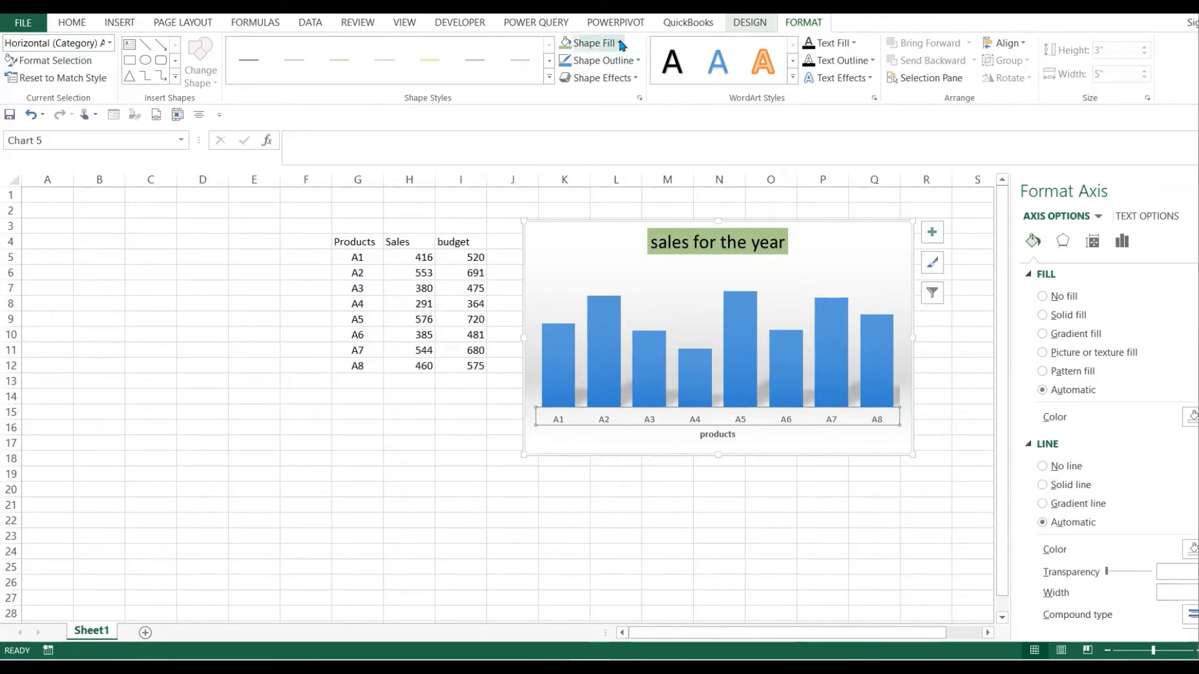
click(109, 43)
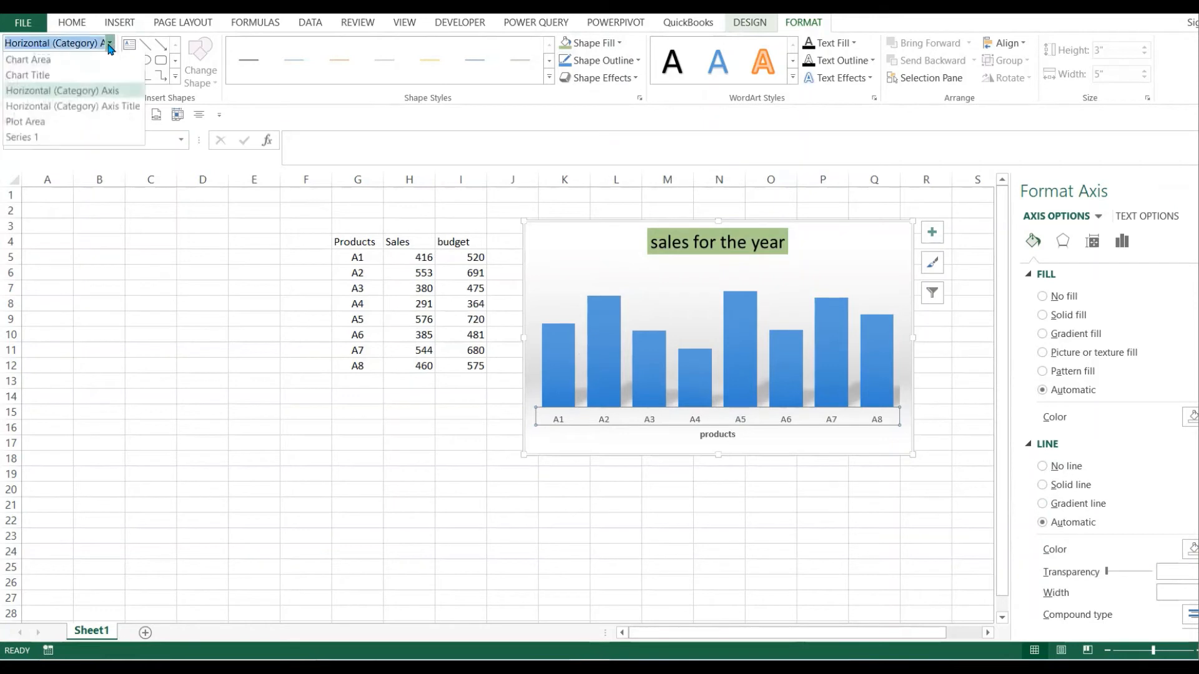
click(64, 121)
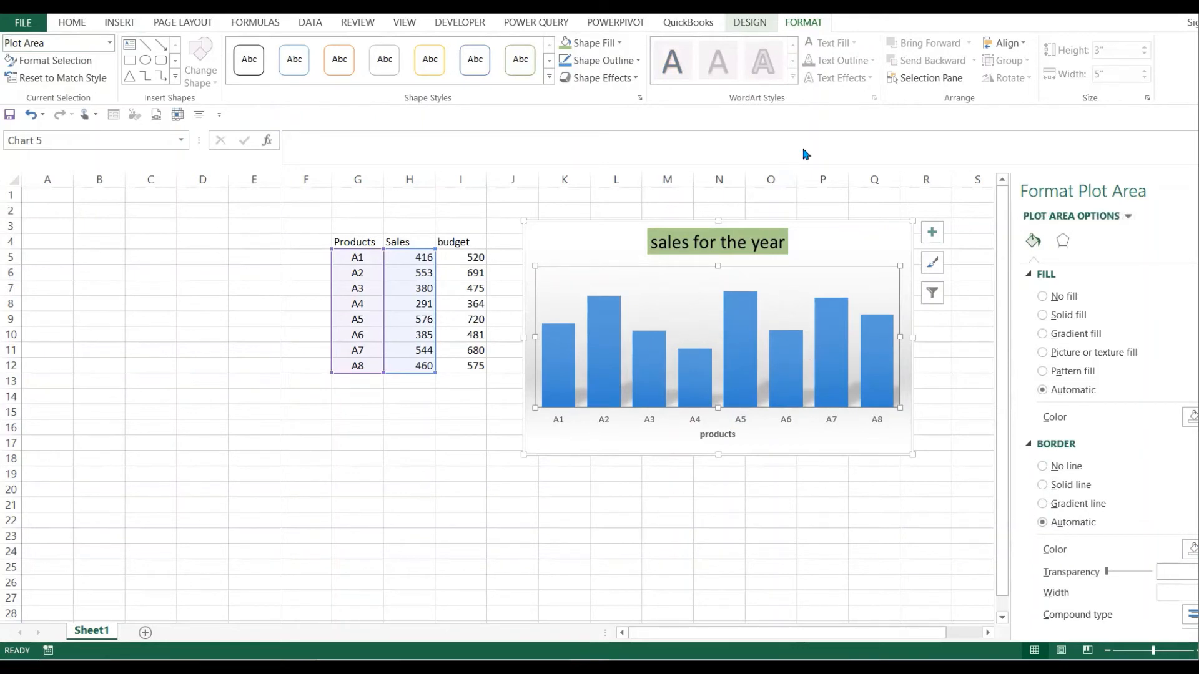
click(618, 43)
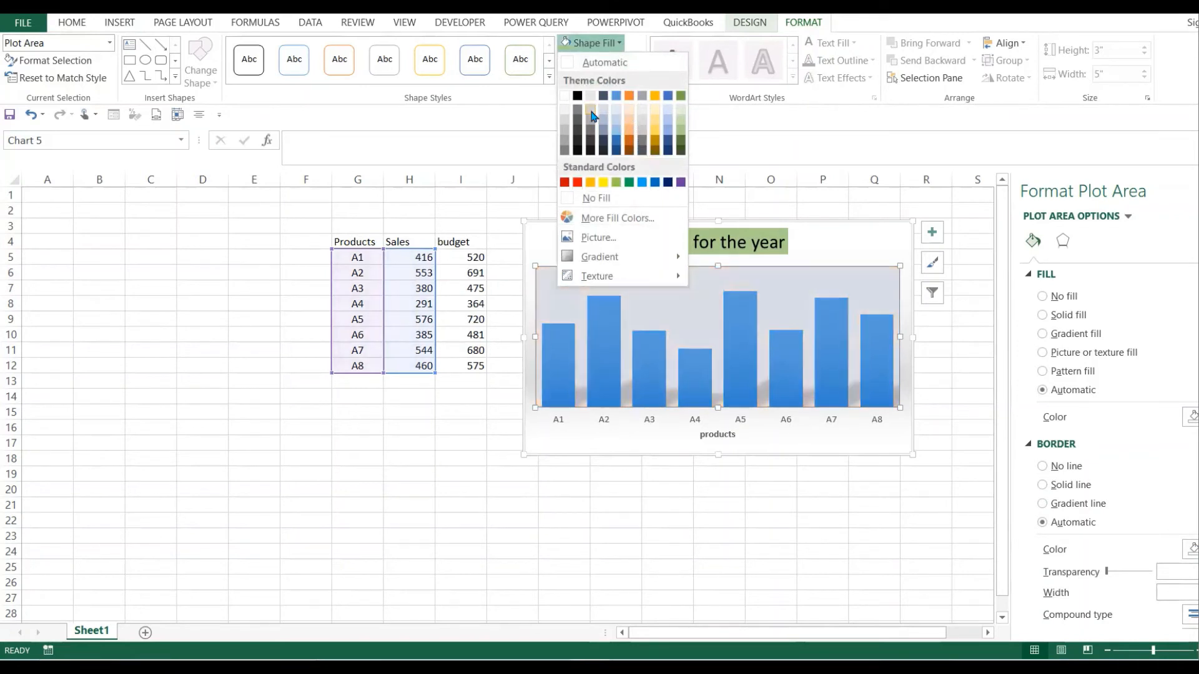
click(565, 95)
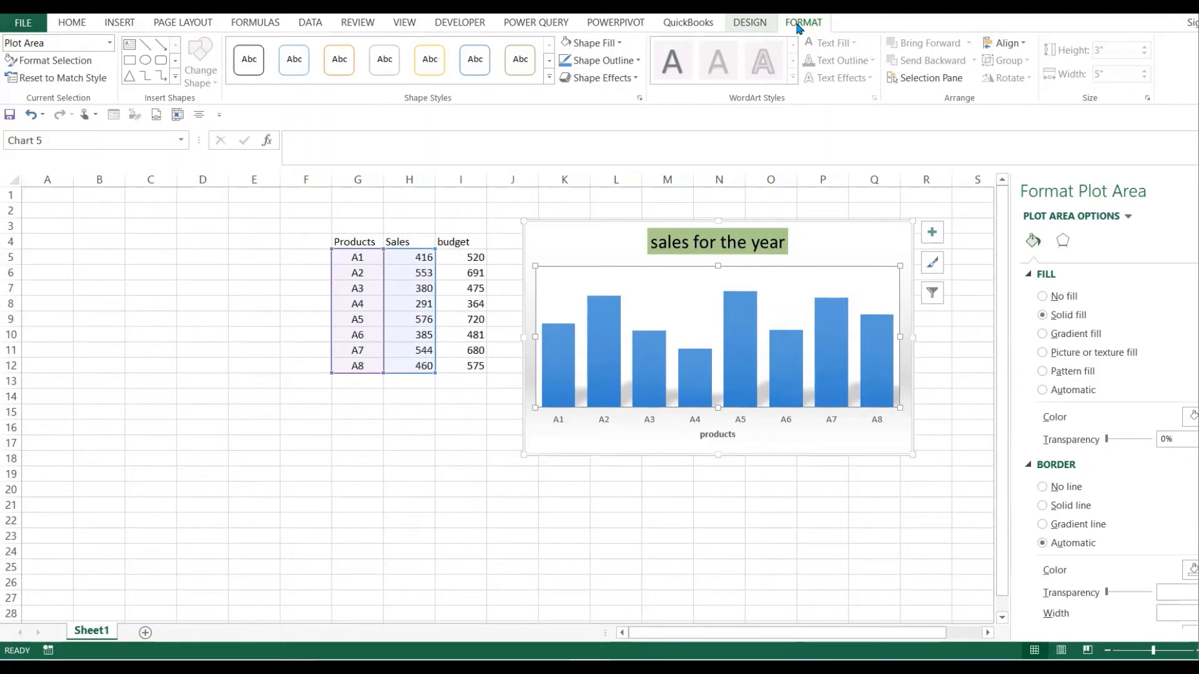
Preview the Line, Pie, Pie of Pie and Doughnut types for the sales chart, keeping Clustered Column as its type.
click(750, 24)
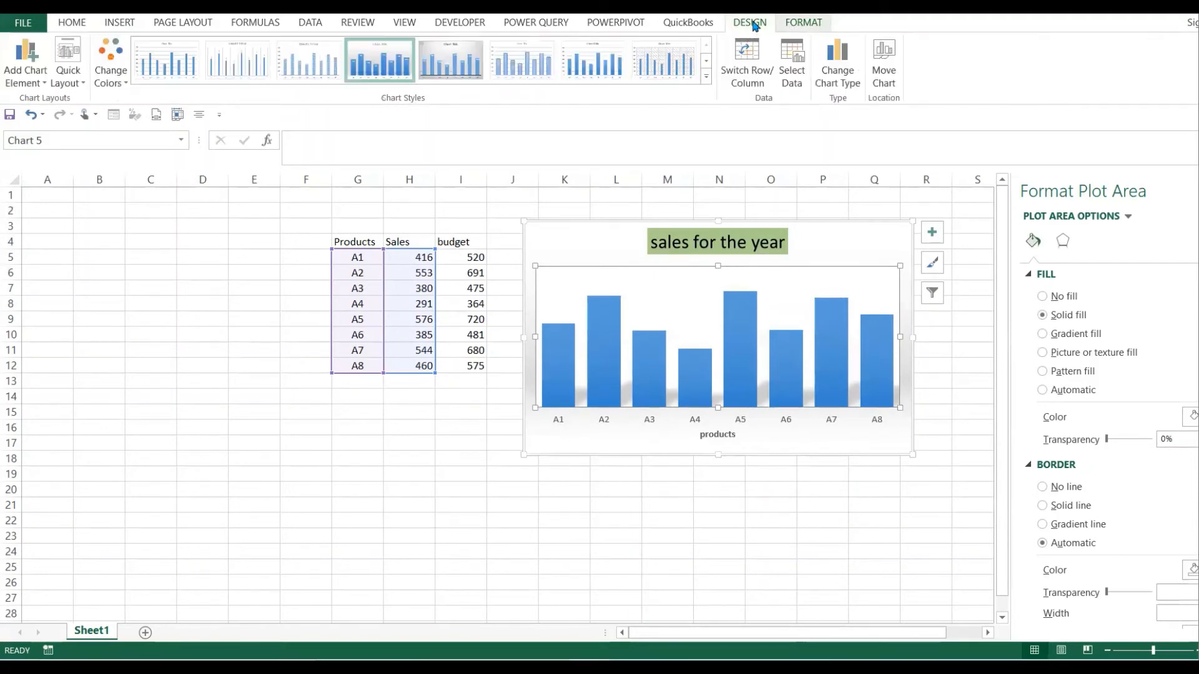
click(842, 84)
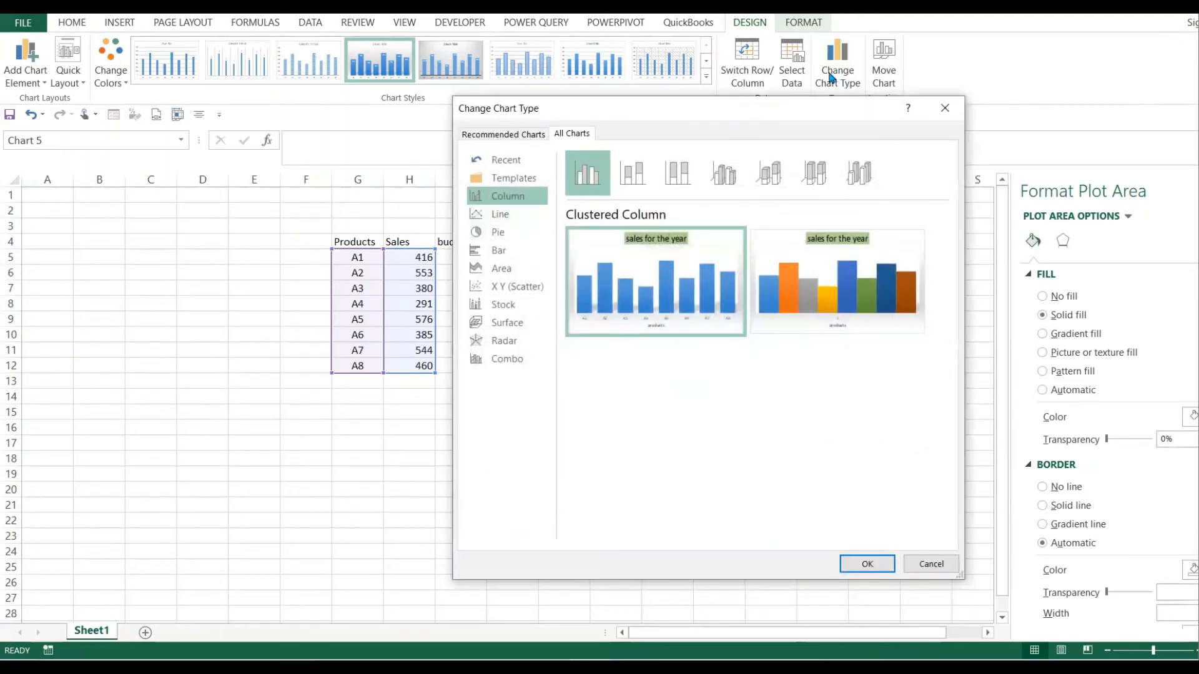
click(500, 213)
mouse_move(620, 336)
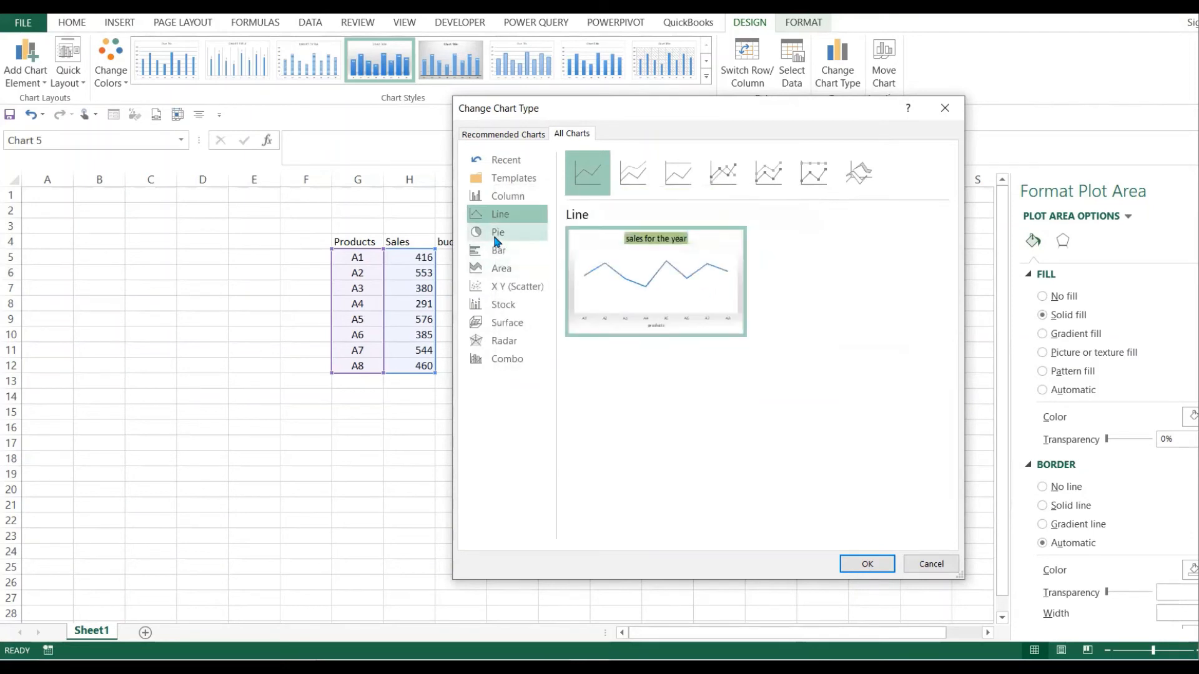
click(495, 237)
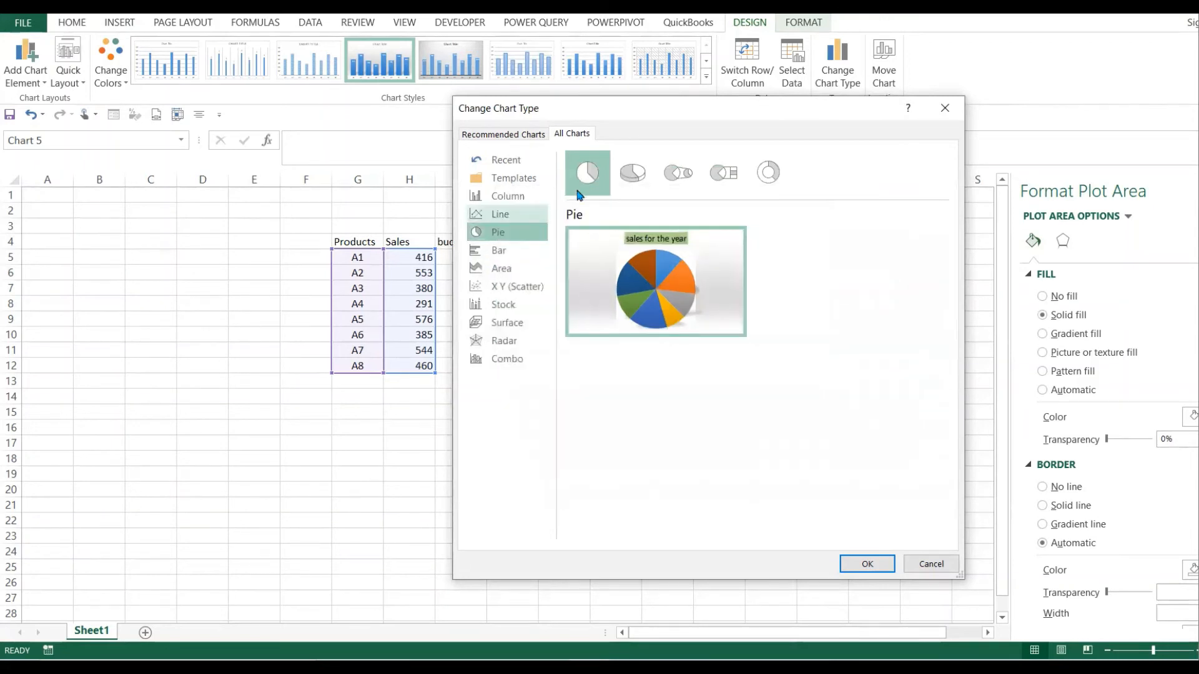
click(632, 171)
click(685, 175)
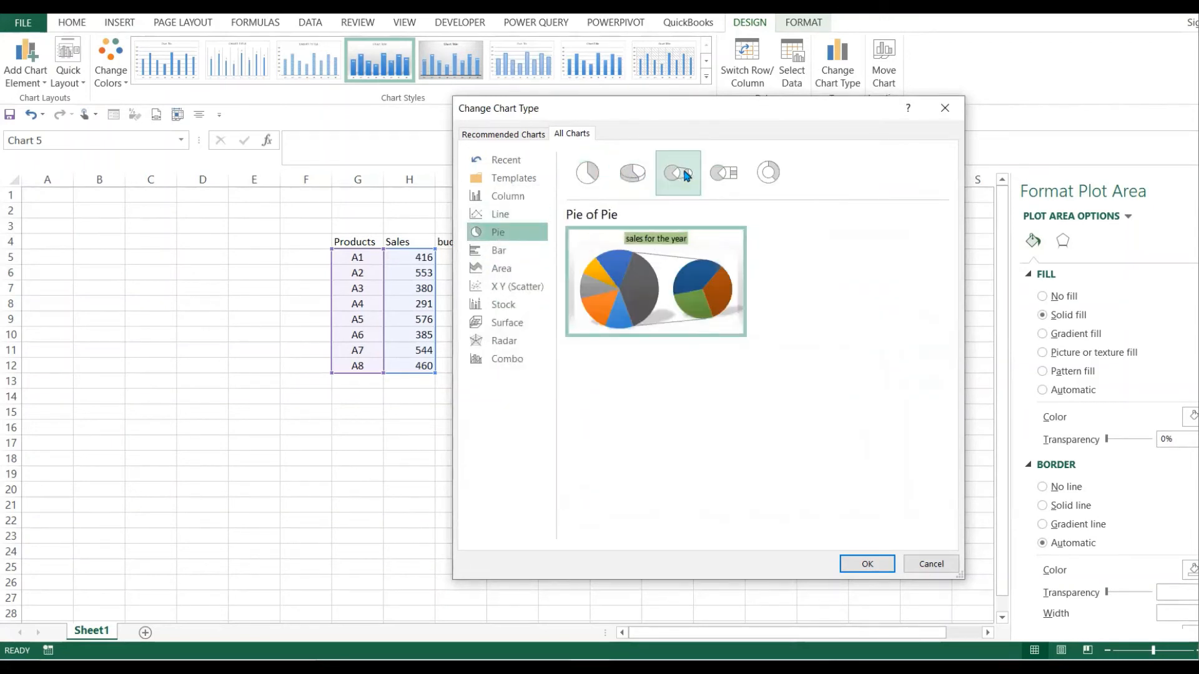
click(722, 175)
click(778, 186)
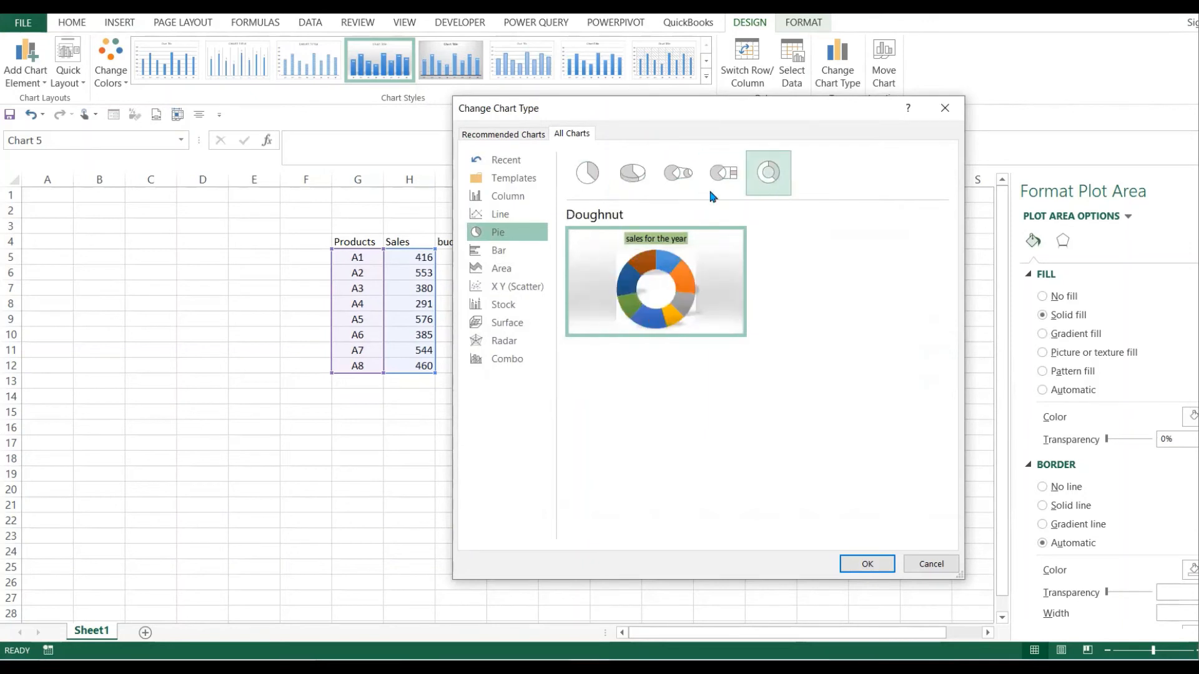
click(575, 173)
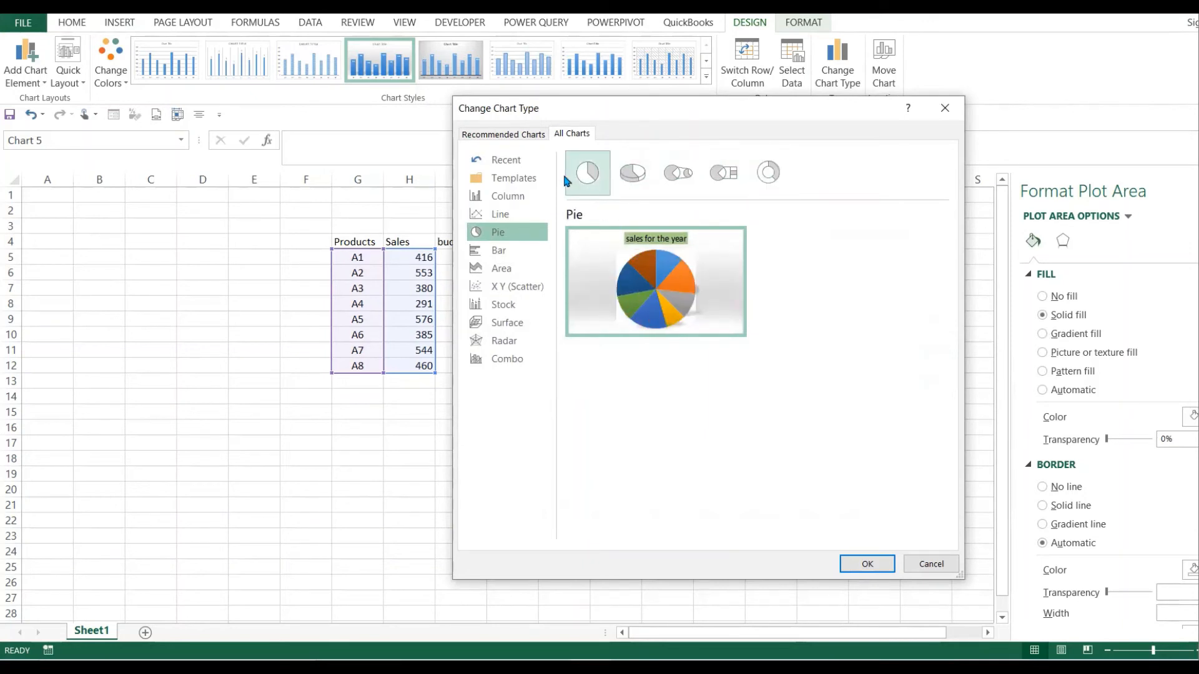
click(510, 196)
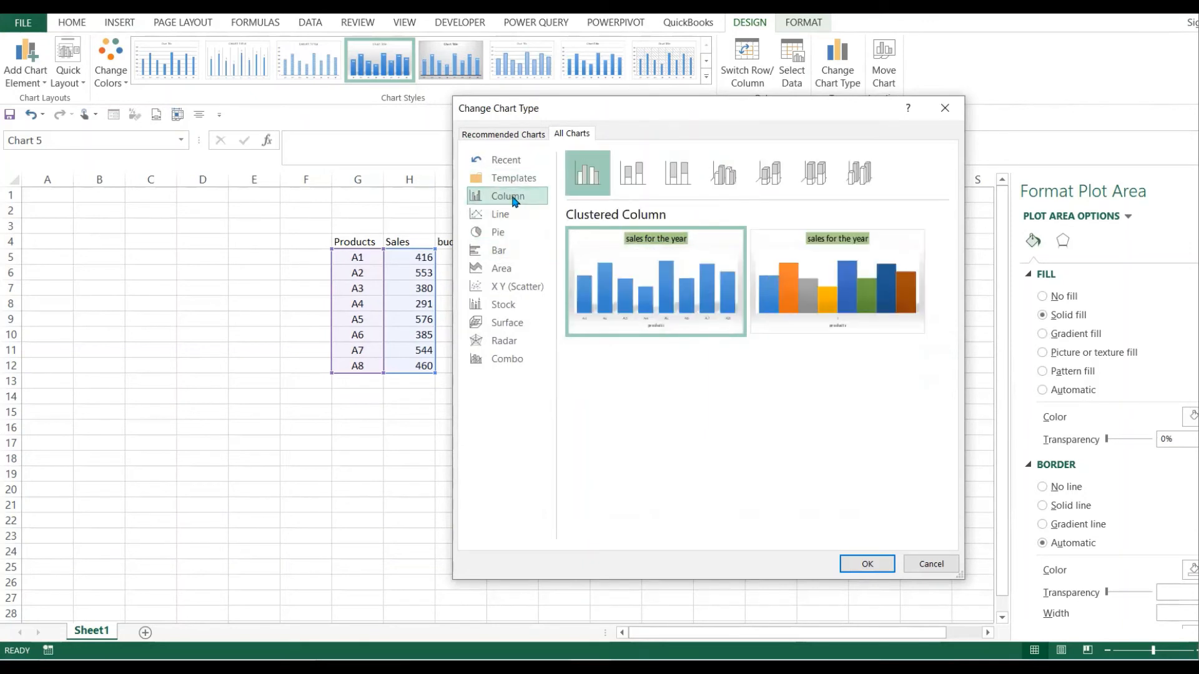
click(867, 564)
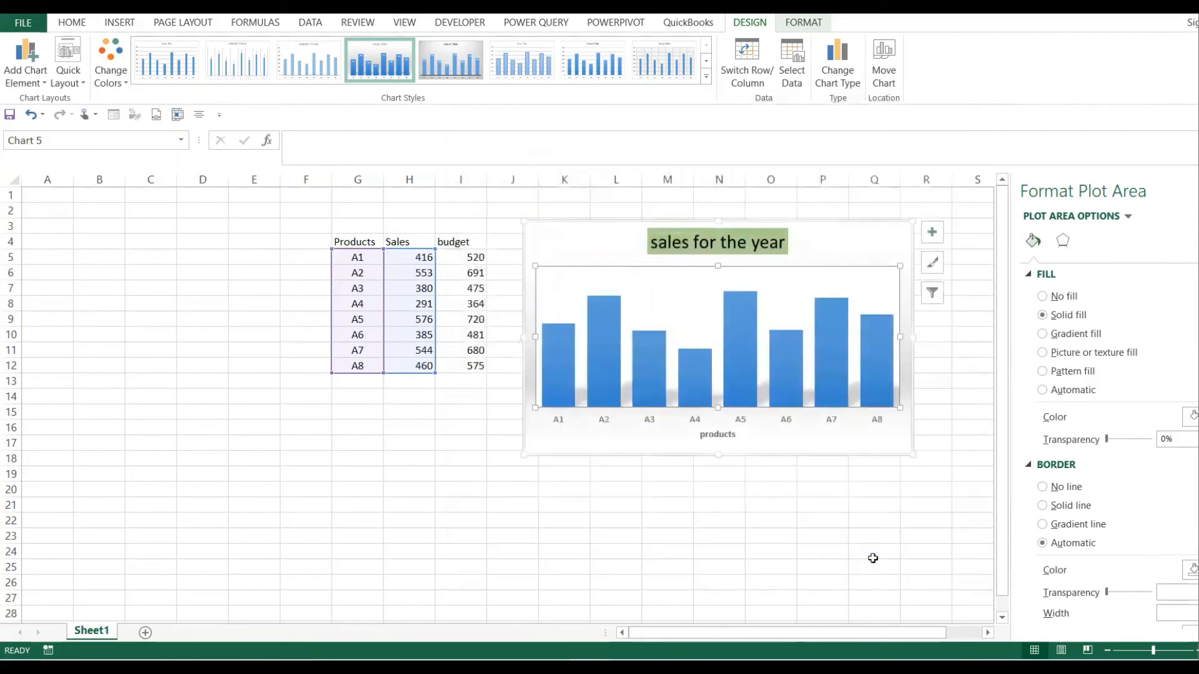
Move the chart to a new sheet named Chart2 and check Sheet1 before returning to the chart sheet.
click(884, 79)
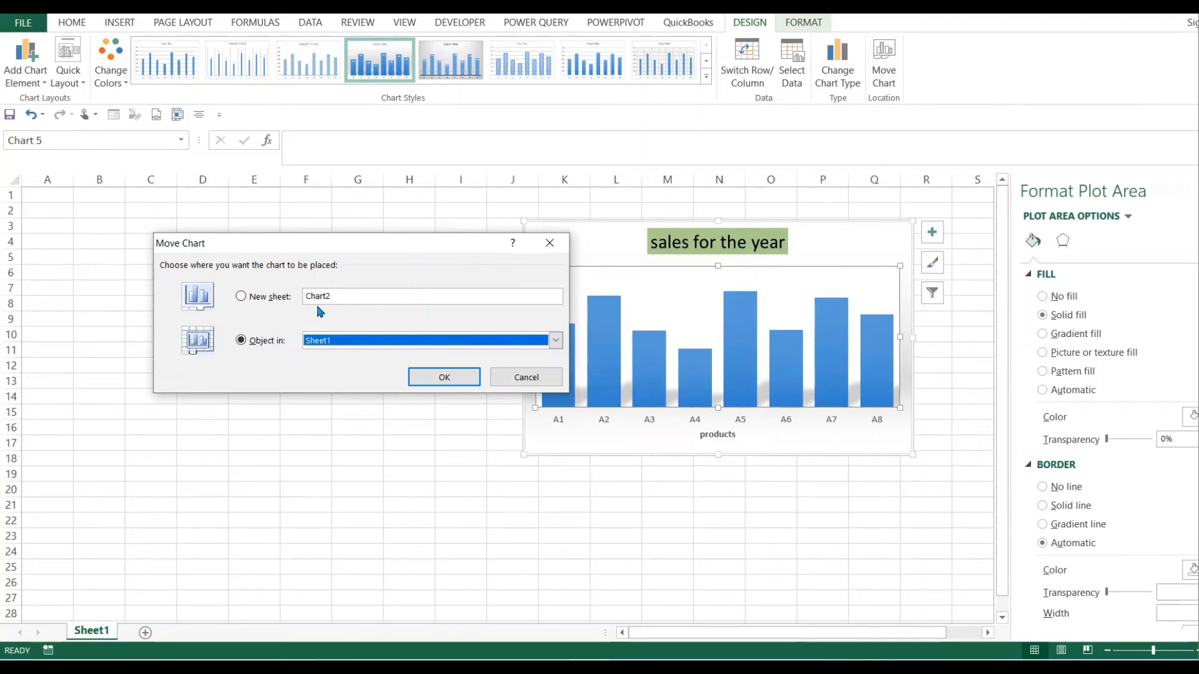
click(242, 296)
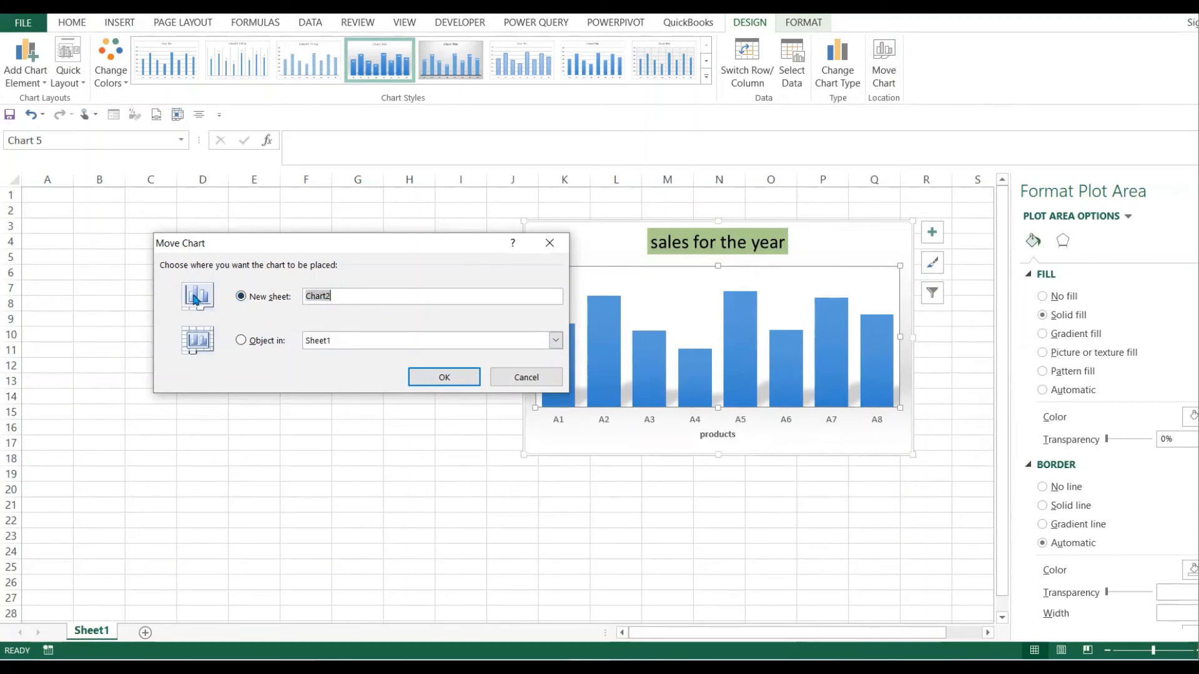
click(445, 377)
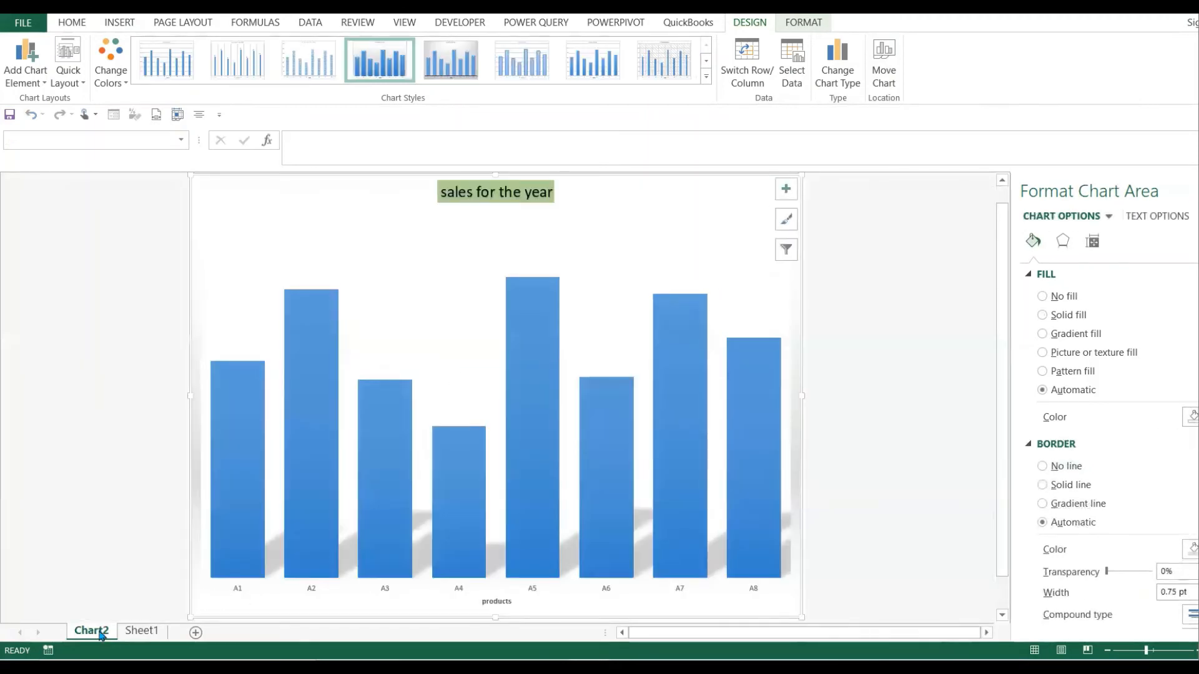
click(141, 631)
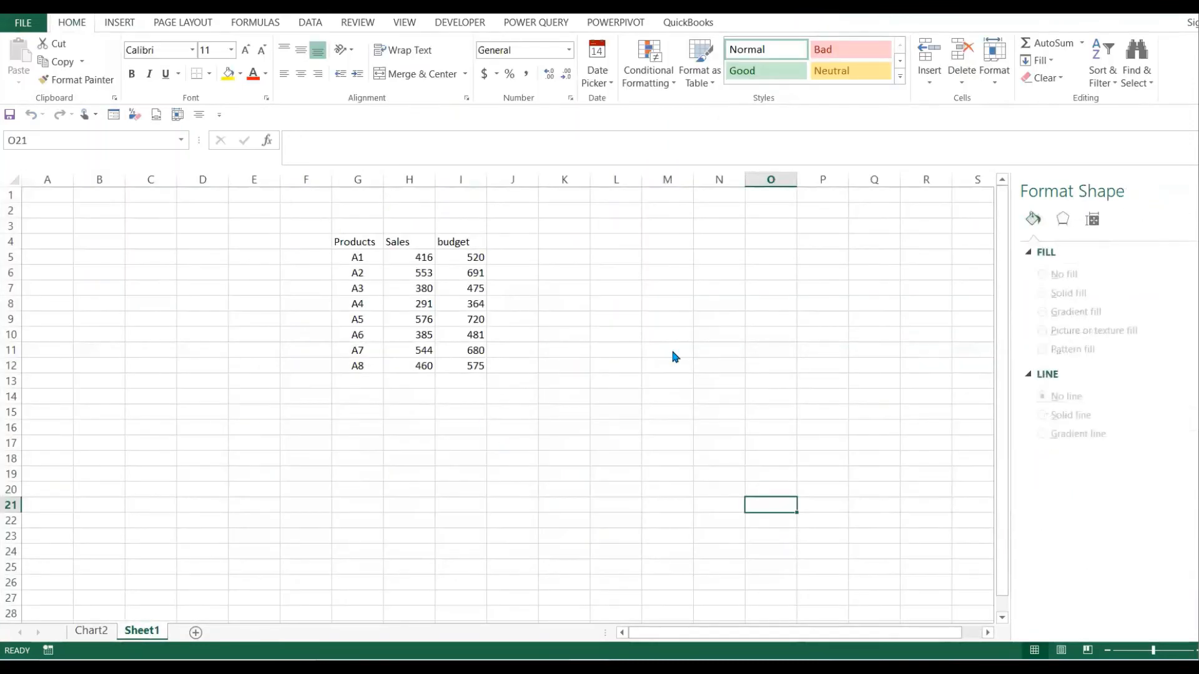
click(90, 632)
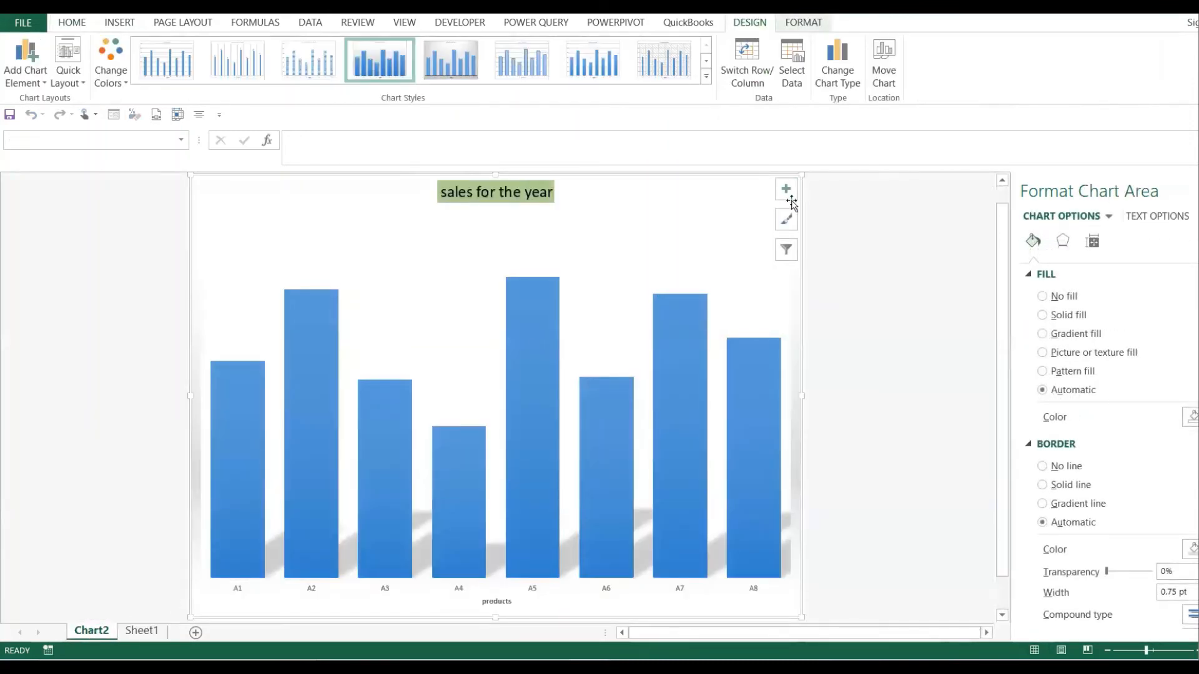
Move the chart back into Sheet1 as an embedded object and position it to the right of the data table.
click(893, 83)
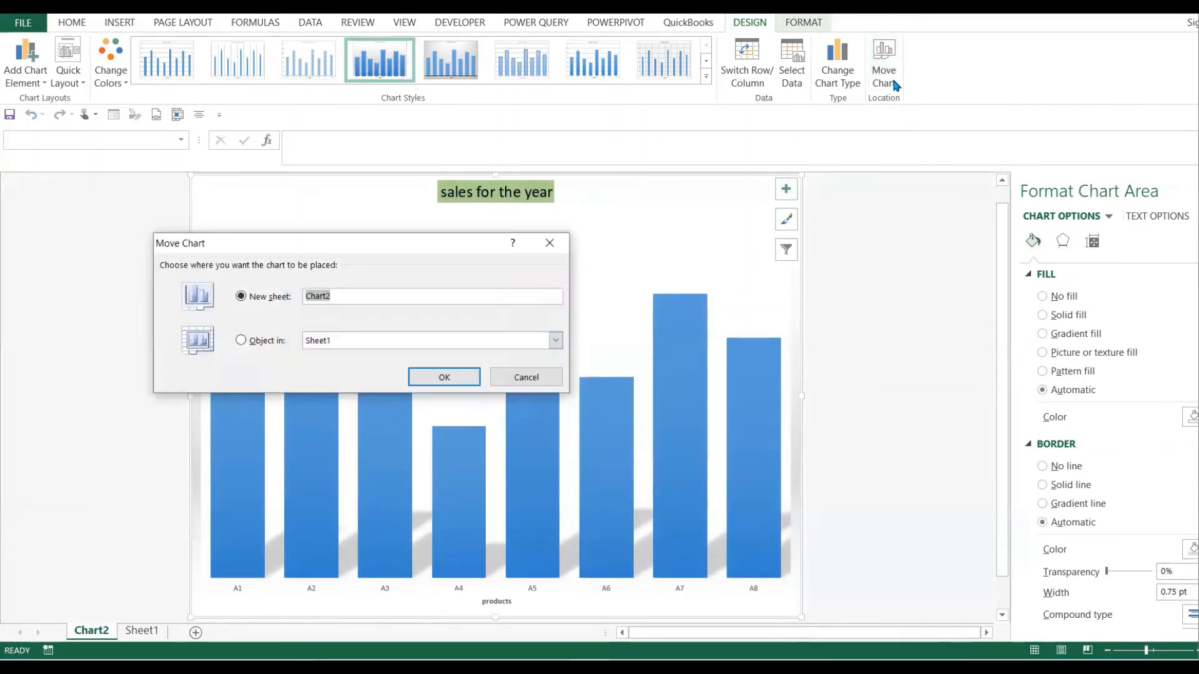
click(241, 340)
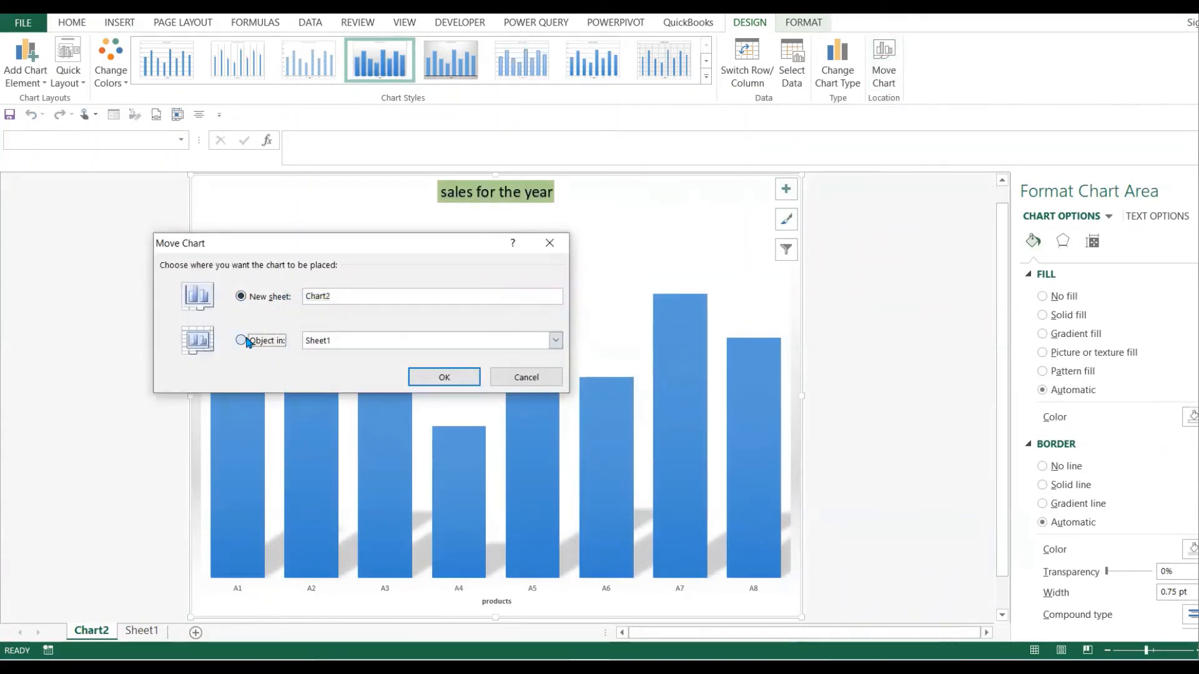
click(444, 378)
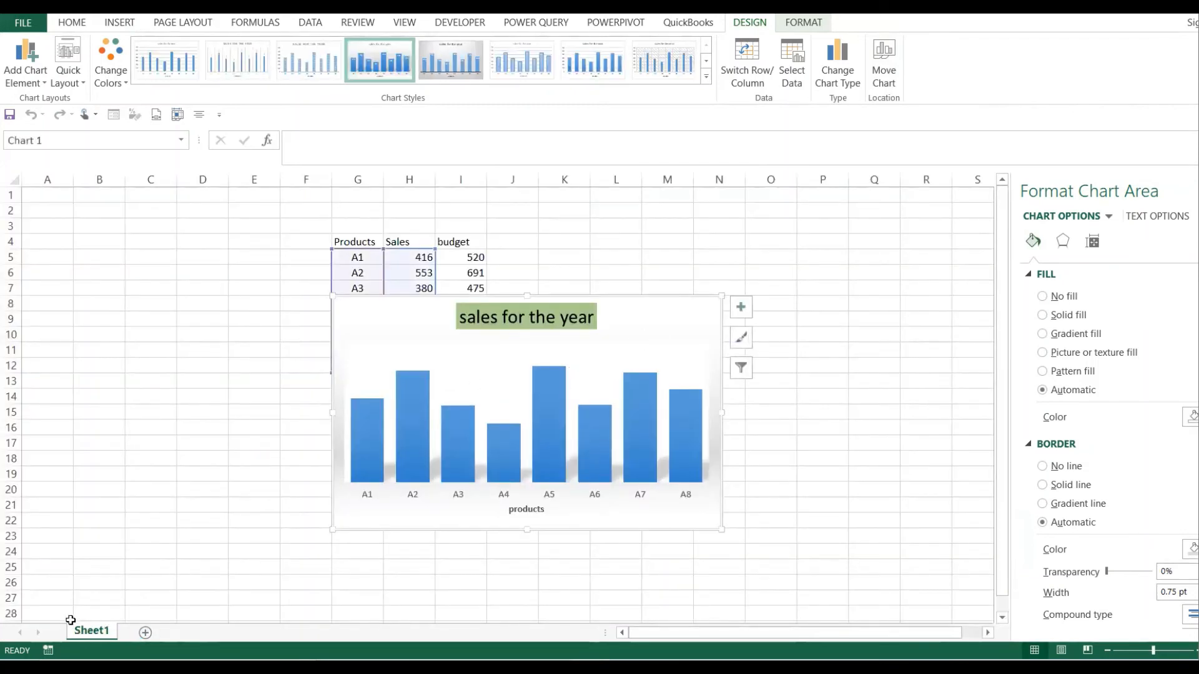
drag(672, 310, 897, 216)
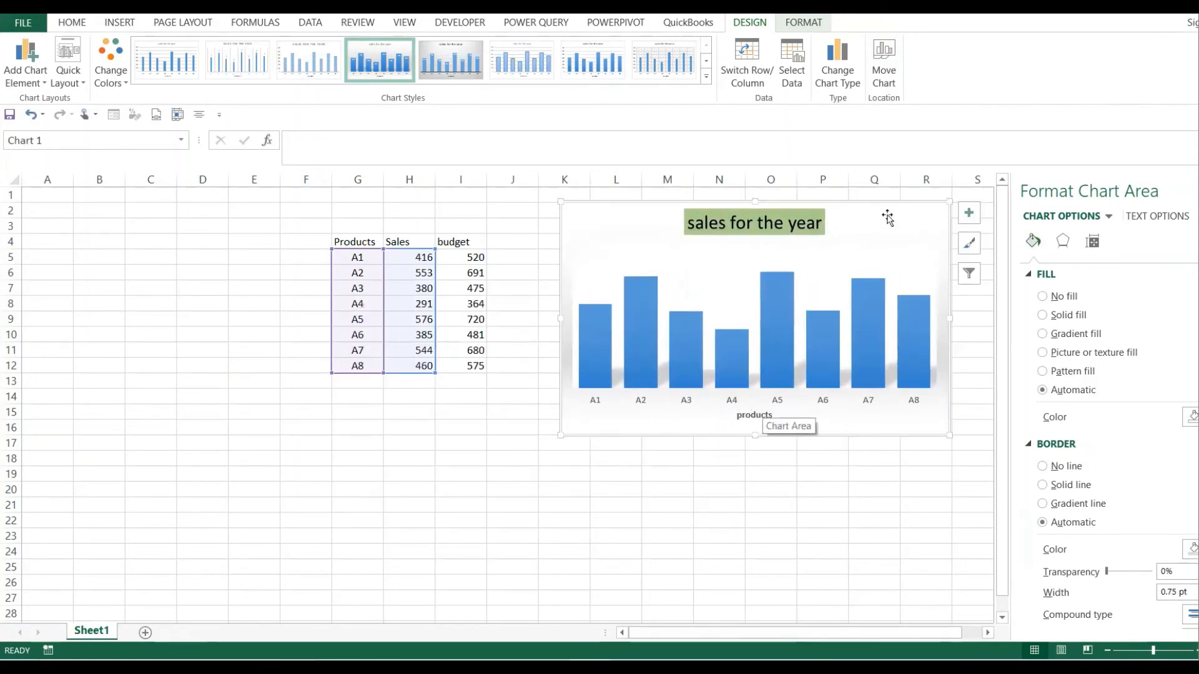
drag(879, 206, 840, 219)
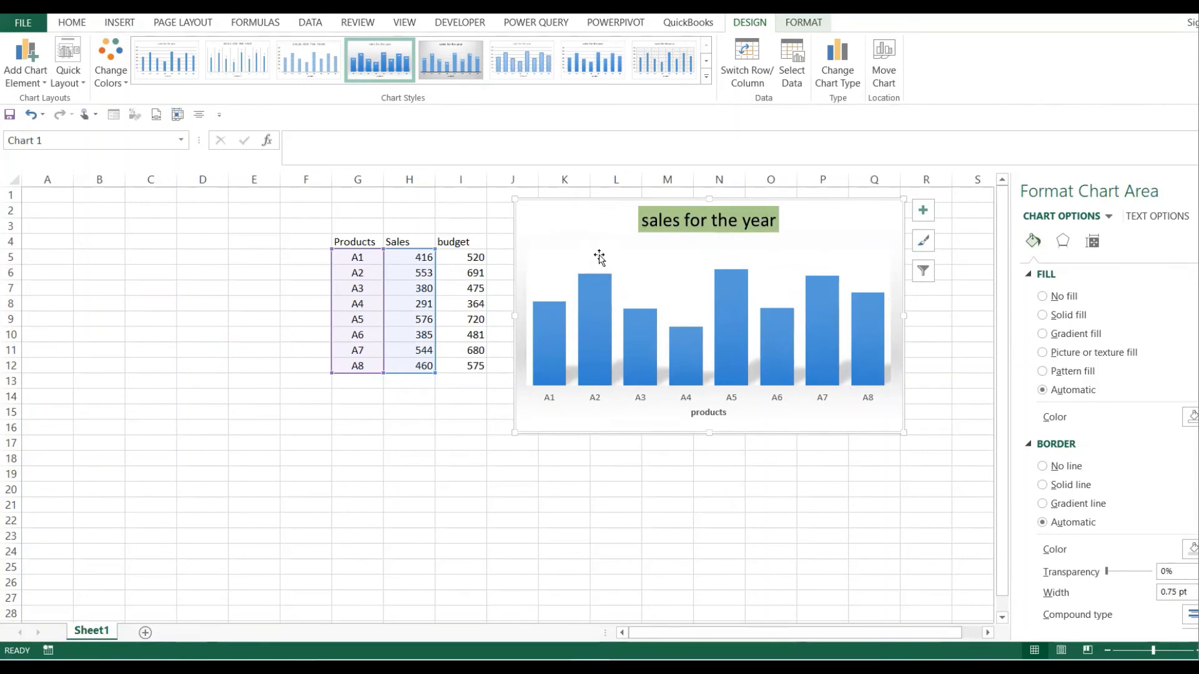
Give the chart area a solid white fill.
click(1042, 315)
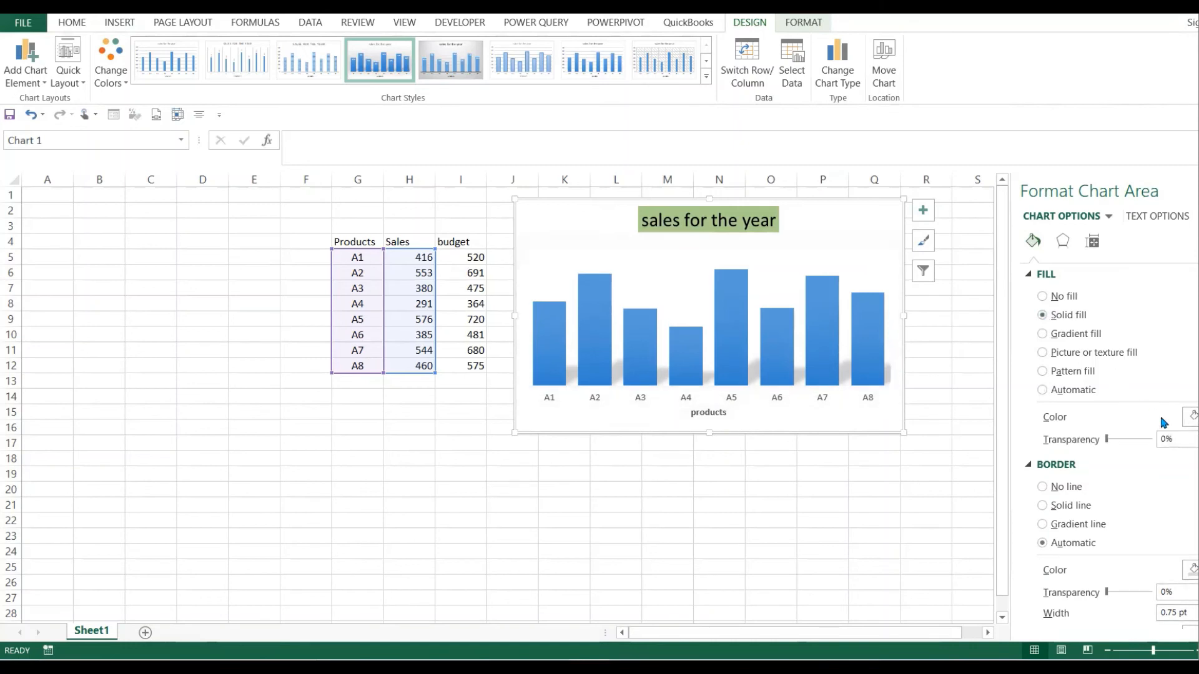
click(1191, 416)
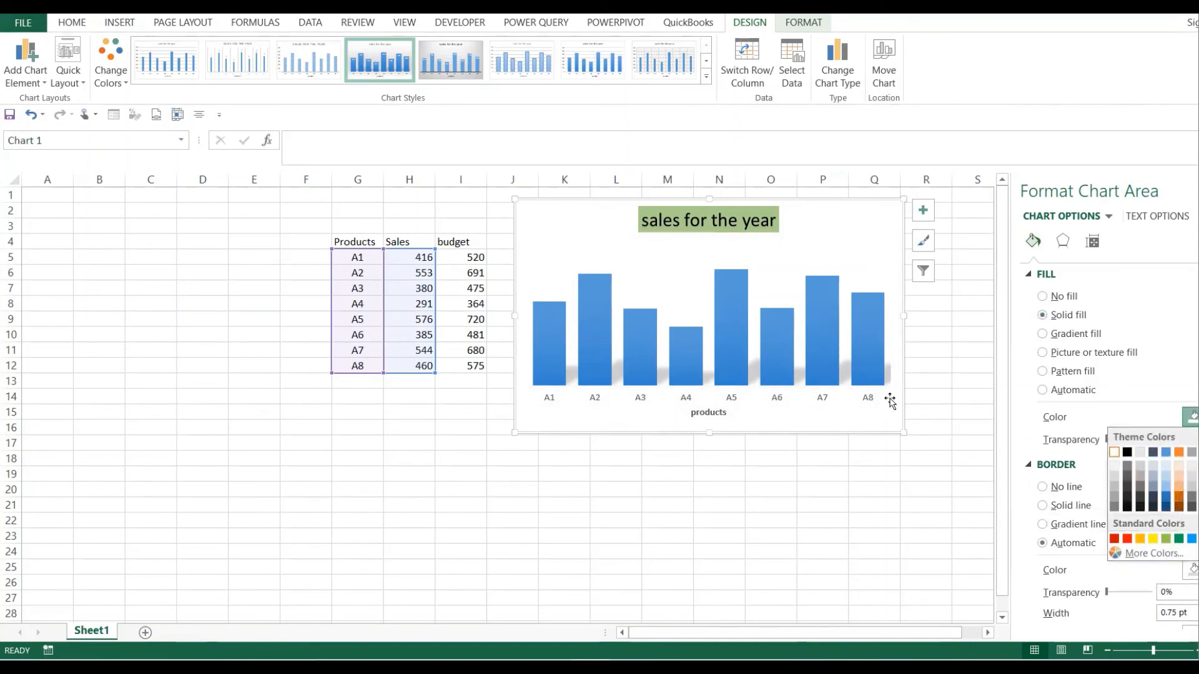
Examine the chart title's effects, alignment and text formatting options, ending on its fill and border settings.
click(1107, 219)
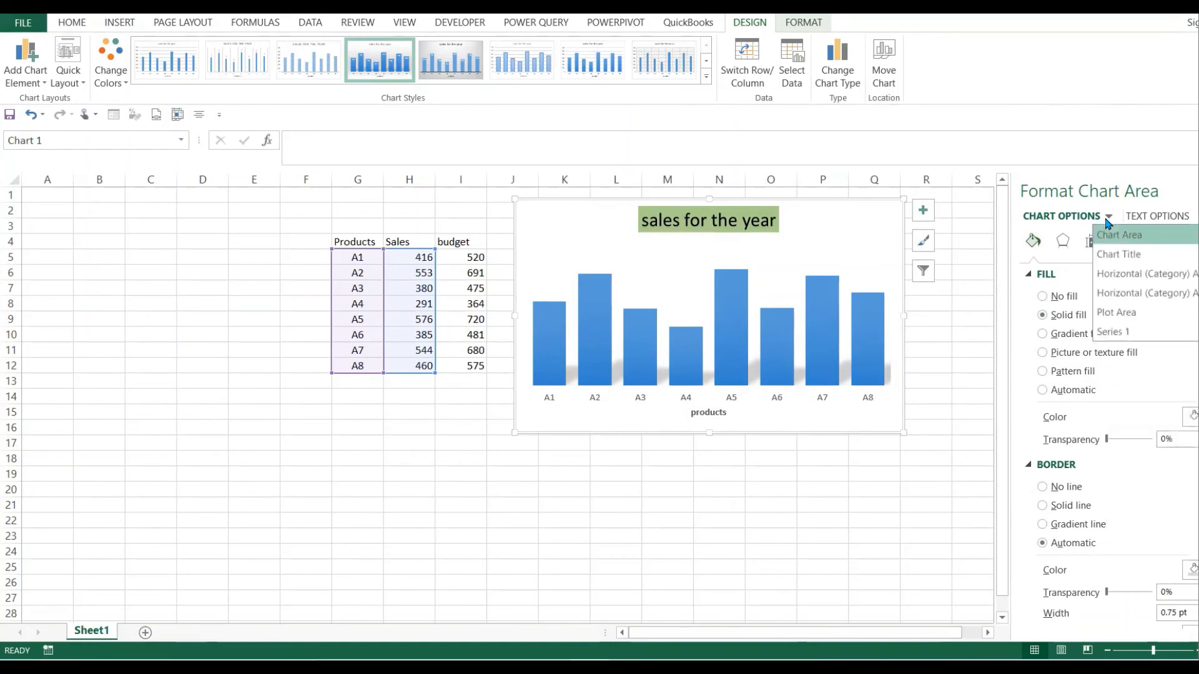
click(1122, 255)
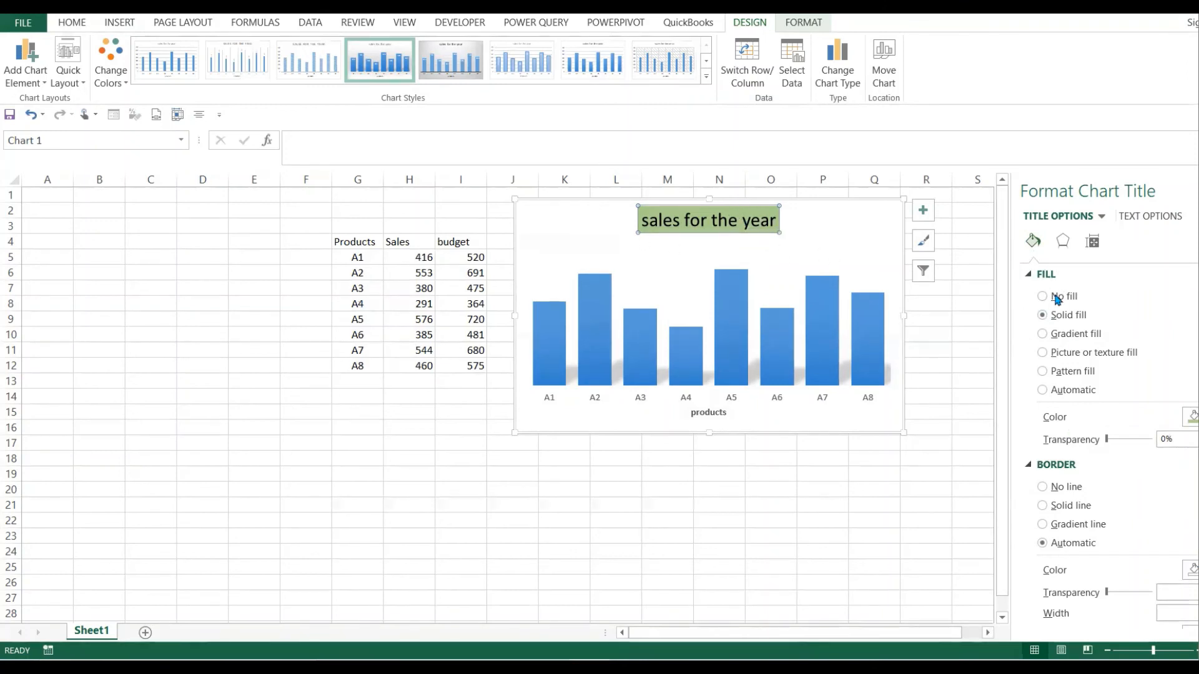
click(1063, 244)
click(1092, 242)
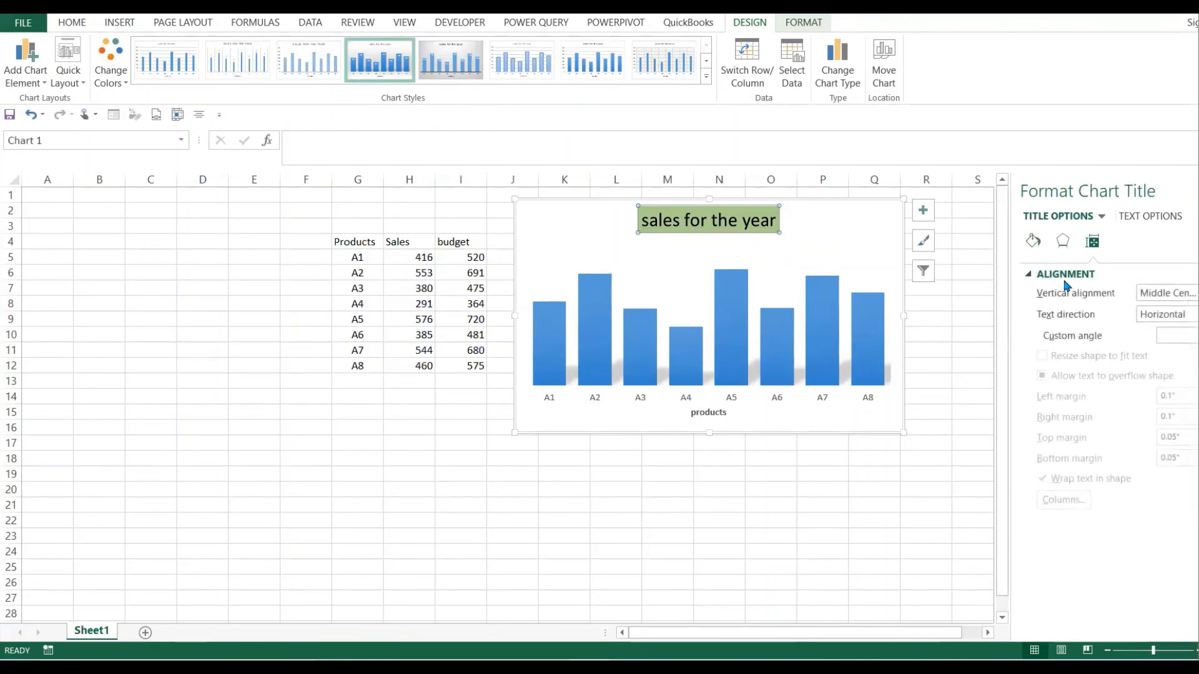
click(1149, 218)
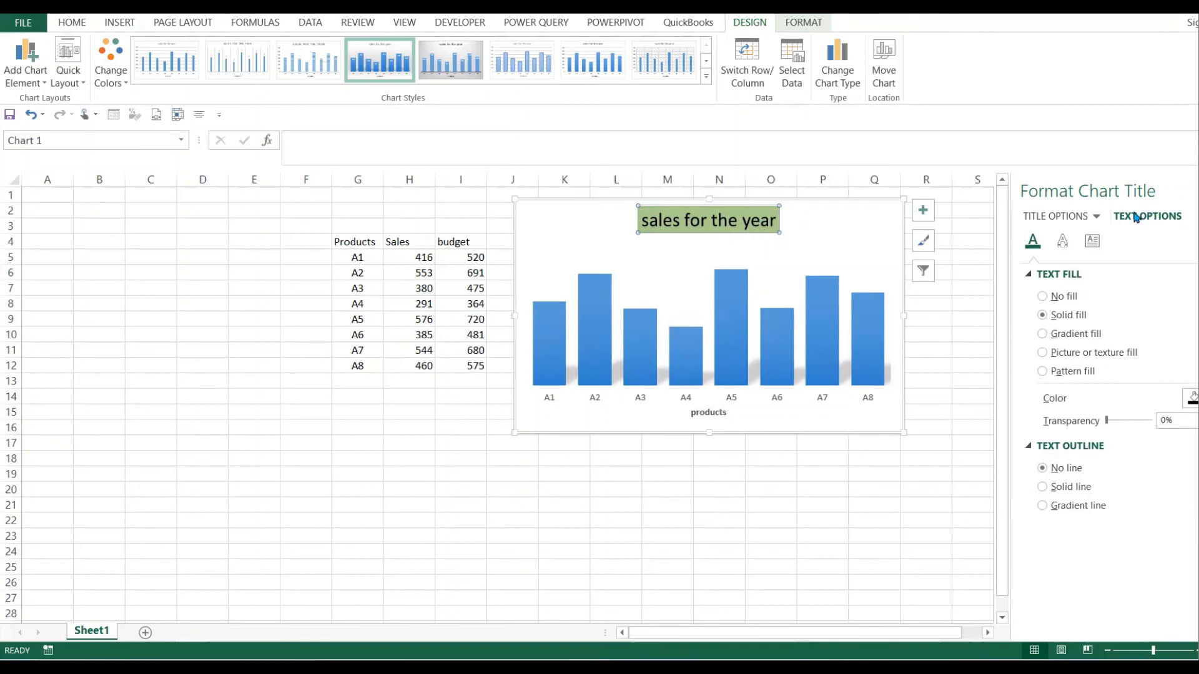
click(1054, 215)
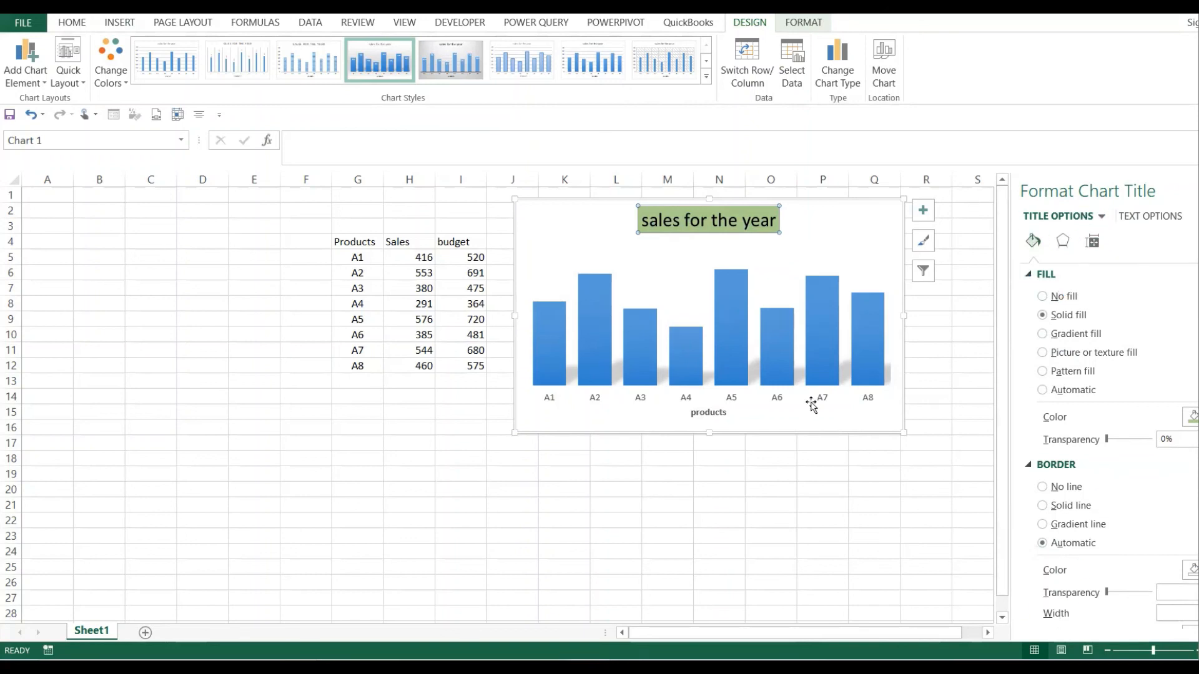
Select individual columns of the sales series one at a time, including A7, A6 and A1, to view their data point options.
click(829, 326)
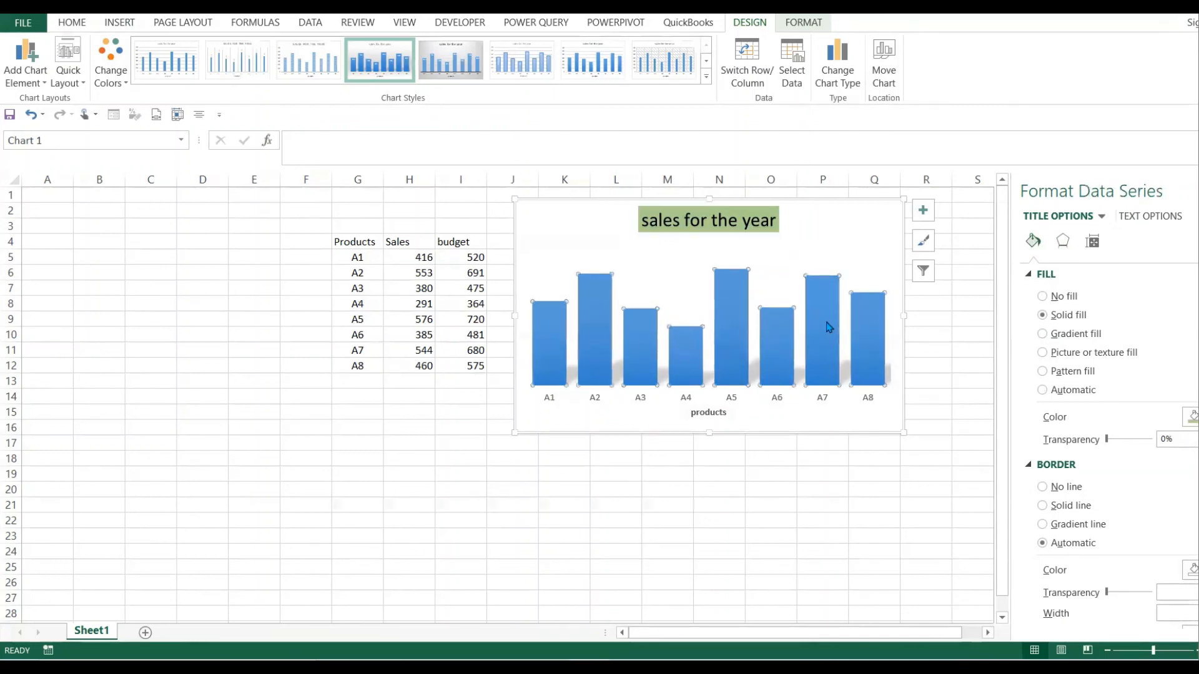
click(829, 327)
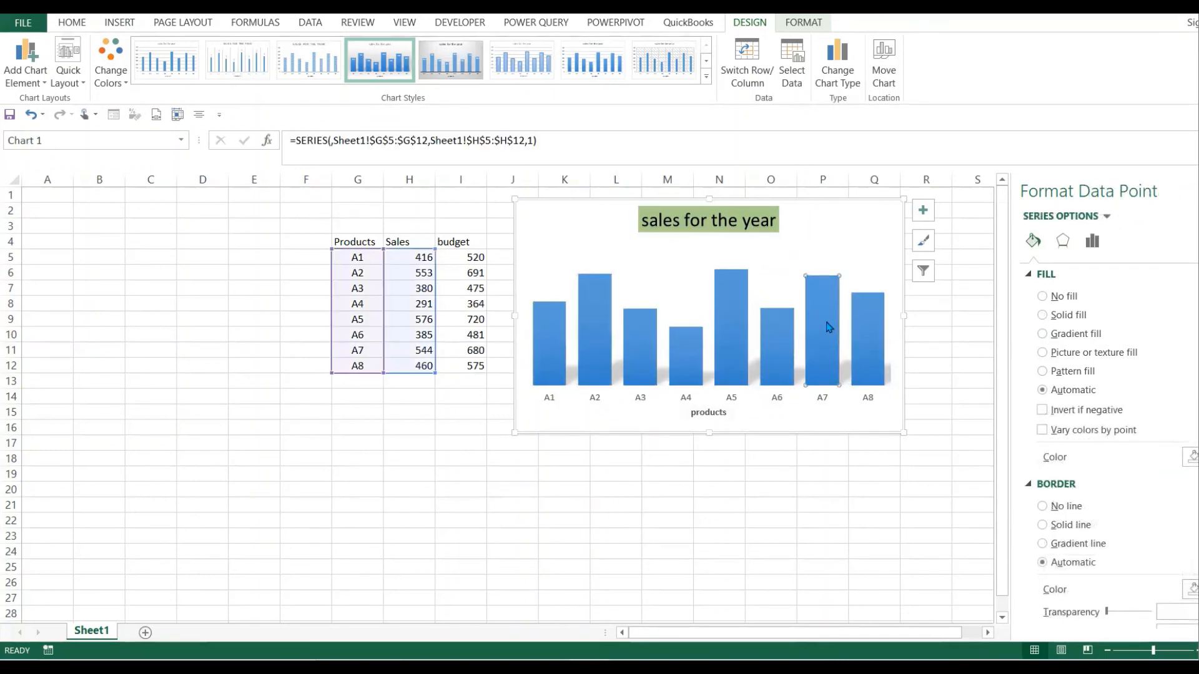
mouse_move(830, 361)
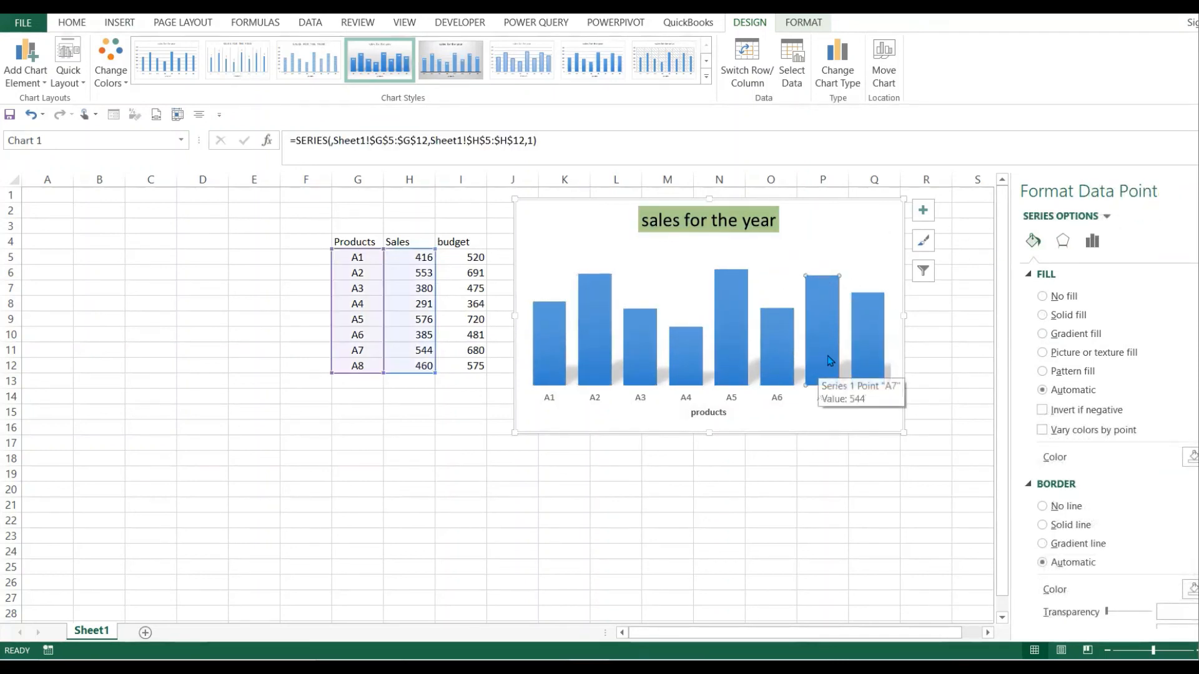
click(745, 351)
click(787, 350)
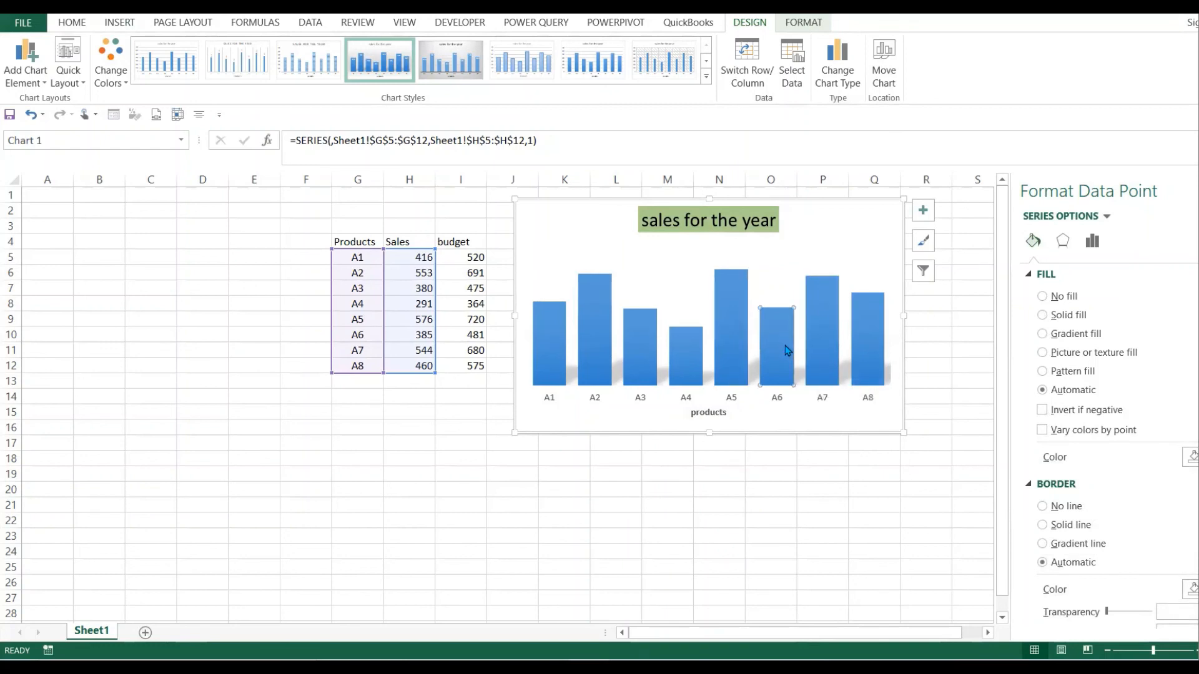
click(555, 349)
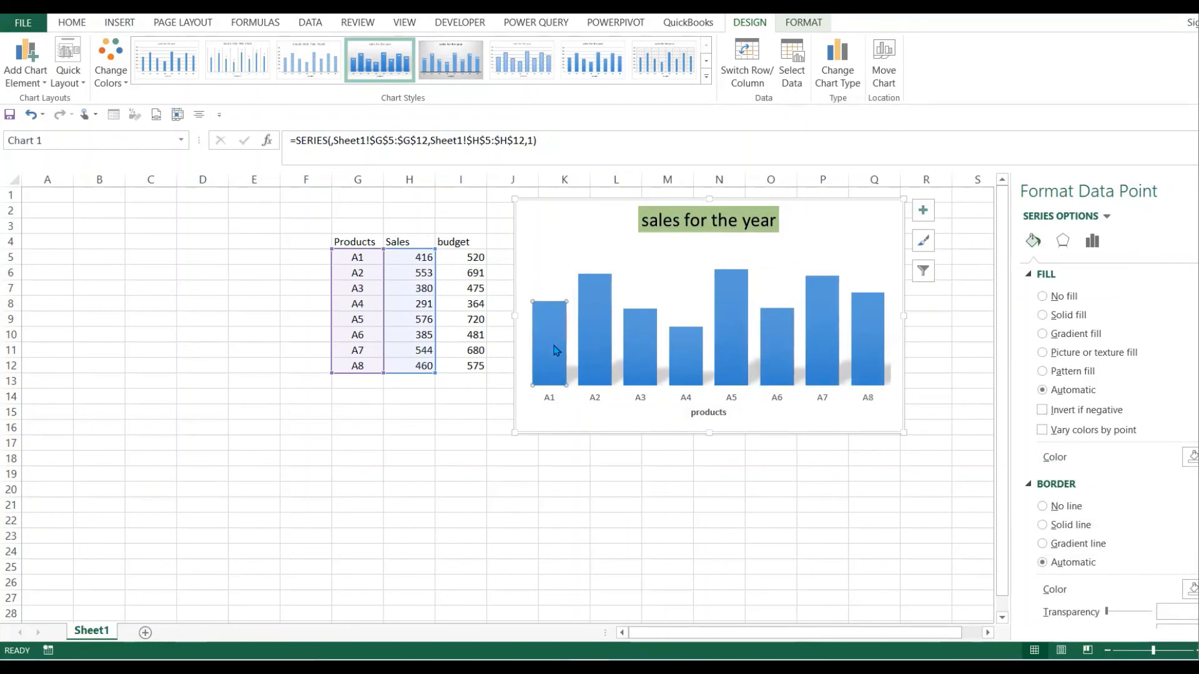
click(601, 353)
click(774, 351)
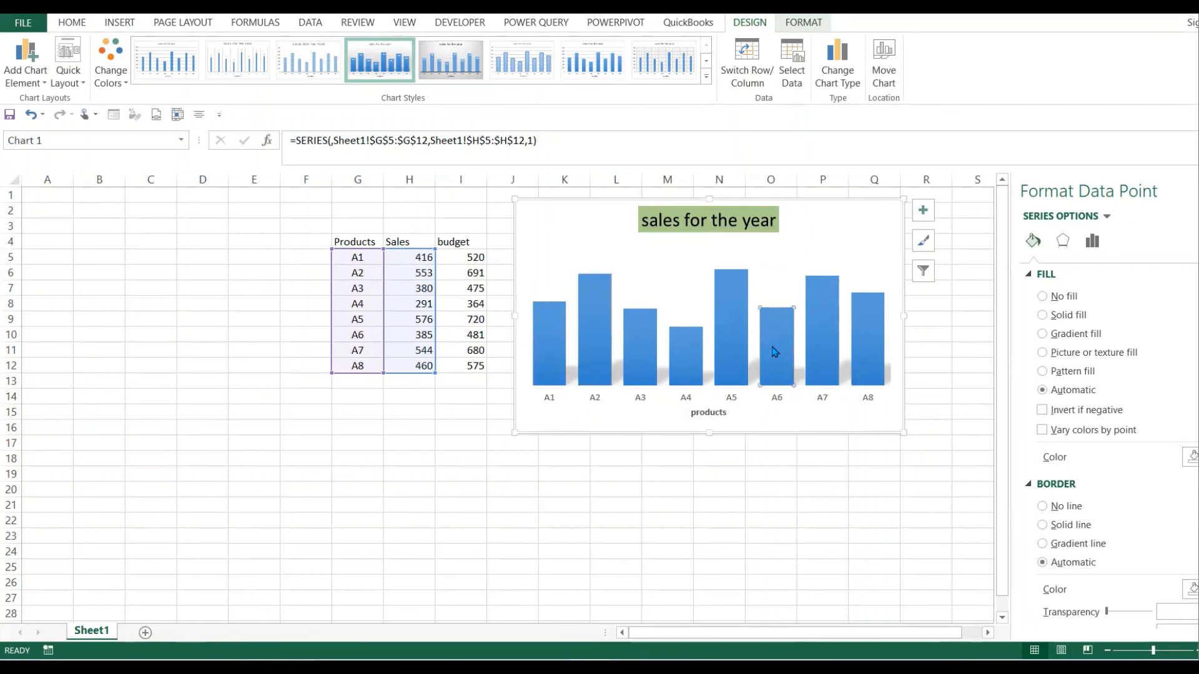
click(565, 356)
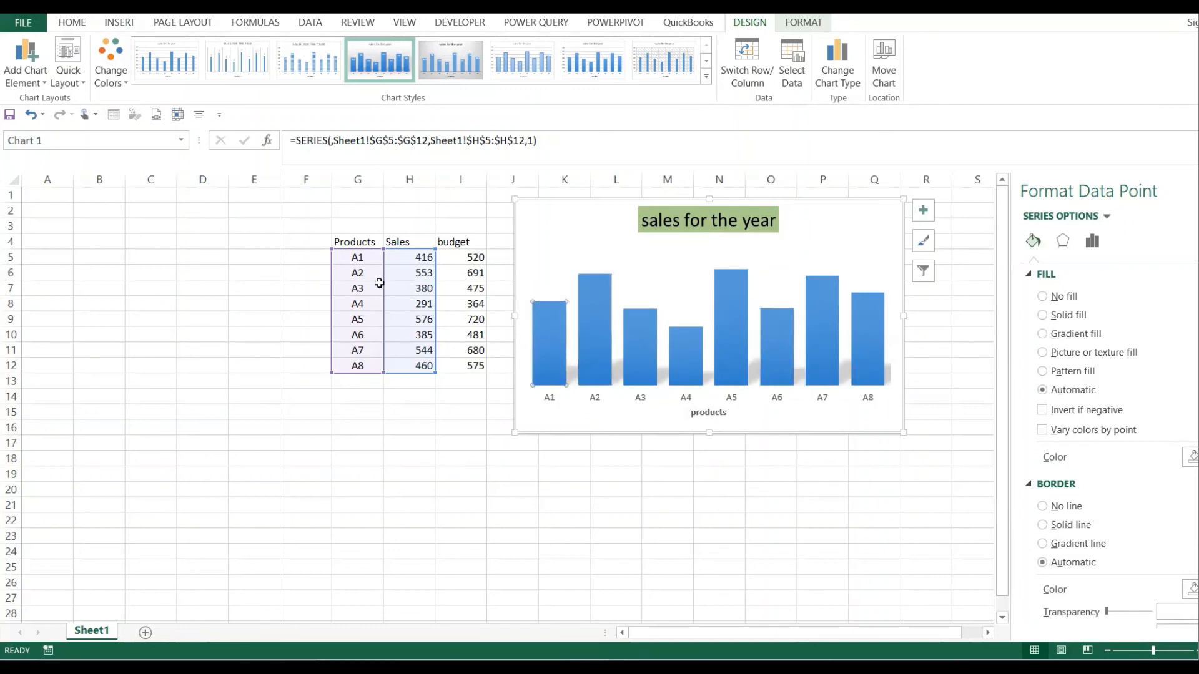
Select the entire sales series and fill all its columns with solid light orange.
click(379, 283)
click(551, 345)
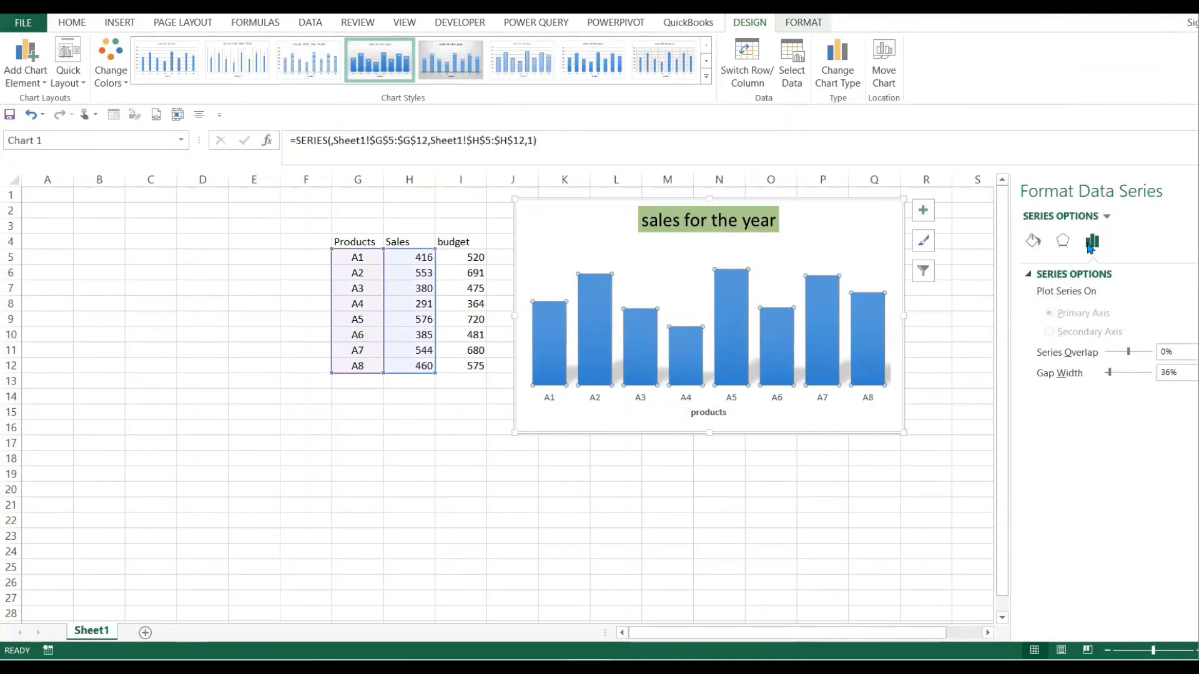
click(1036, 244)
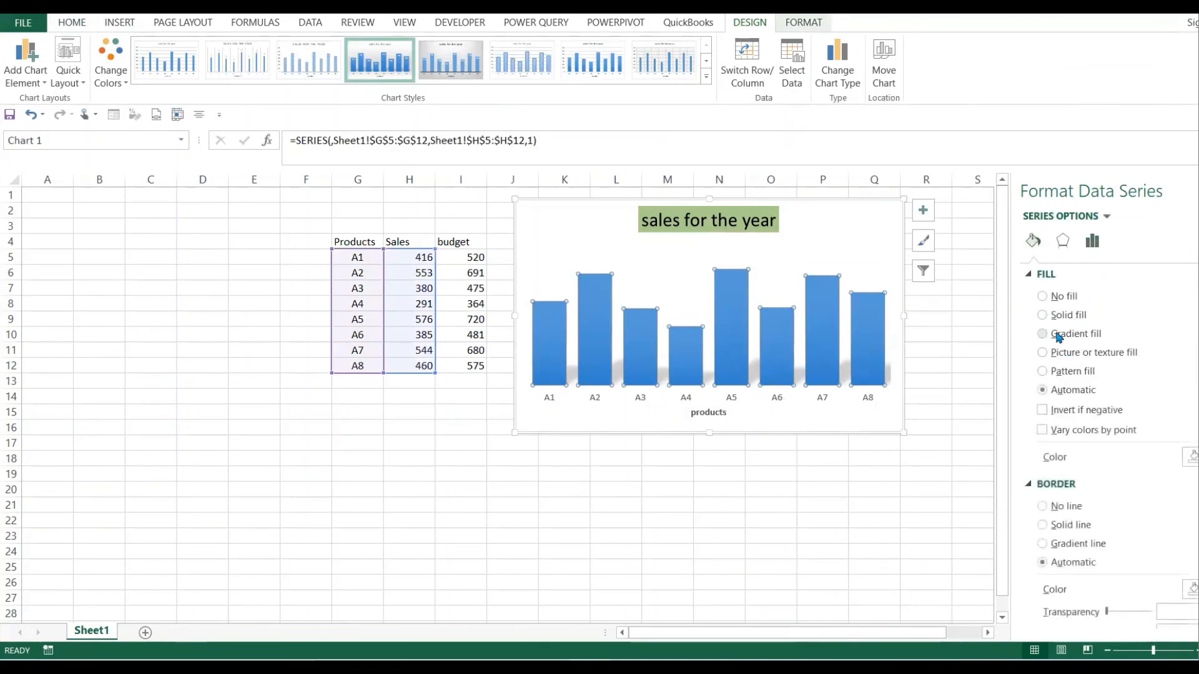
click(1041, 315)
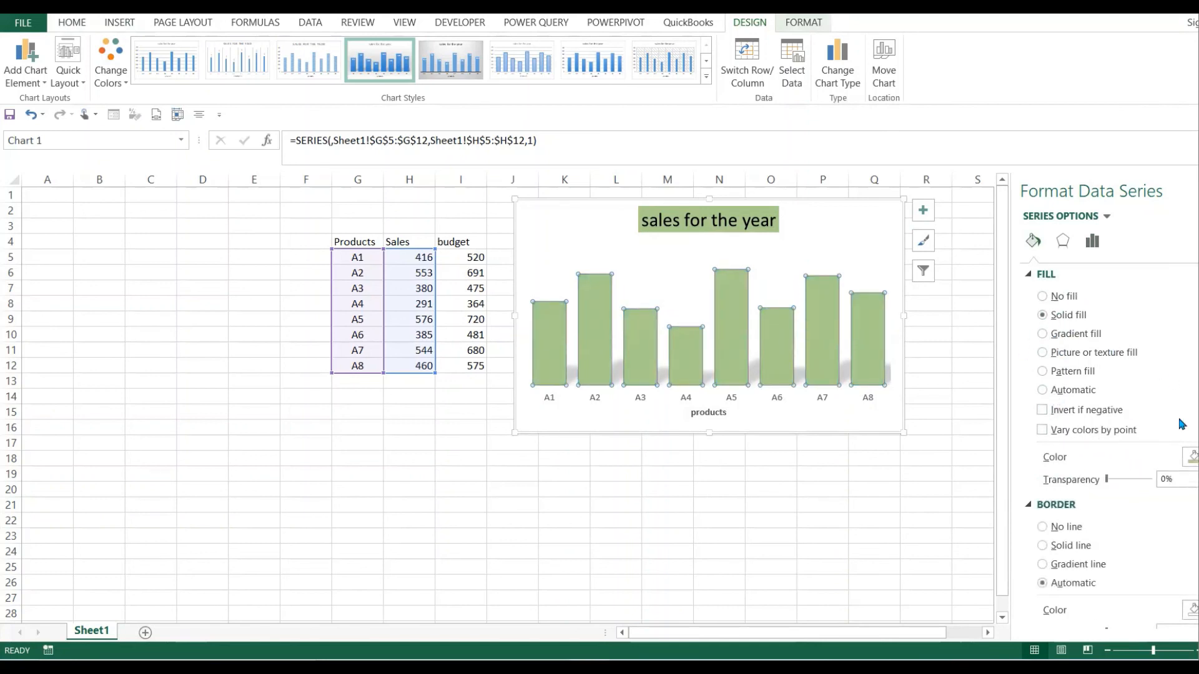
click(1190, 456)
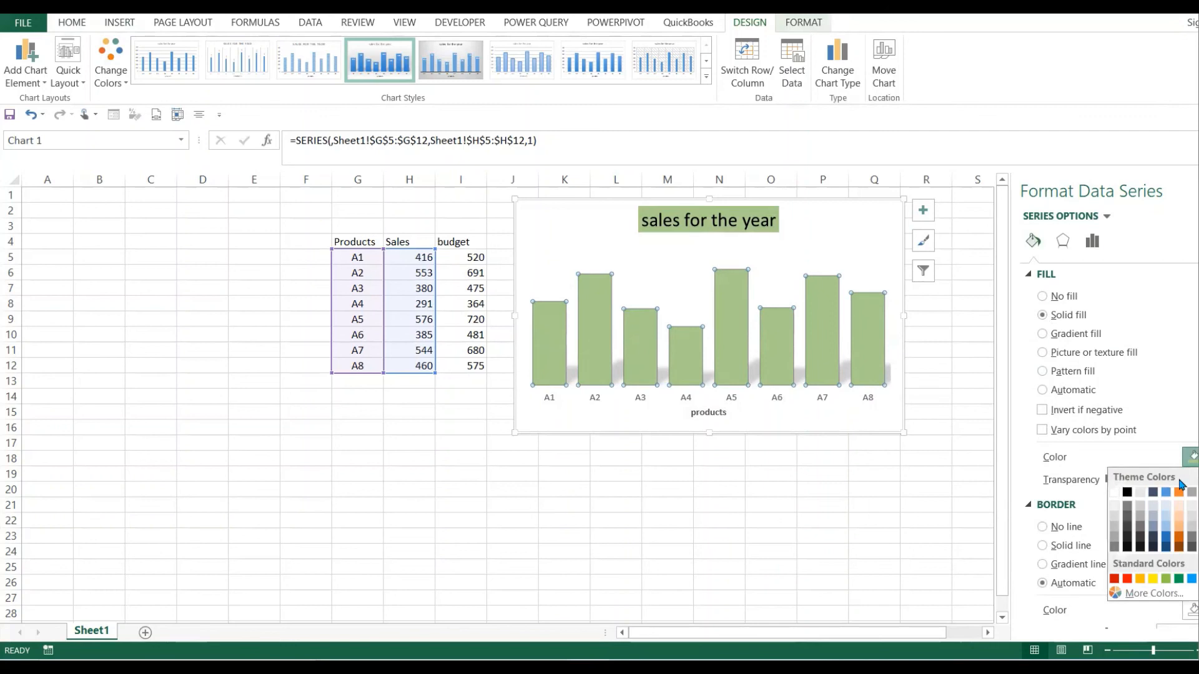
click(1179, 534)
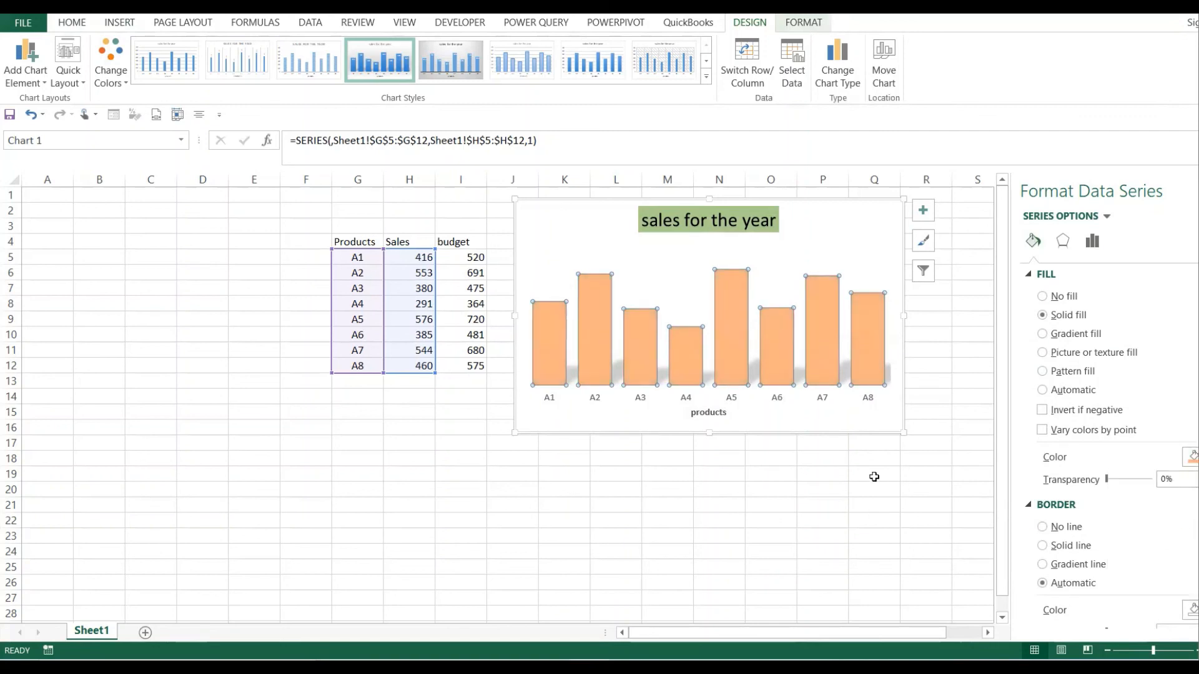